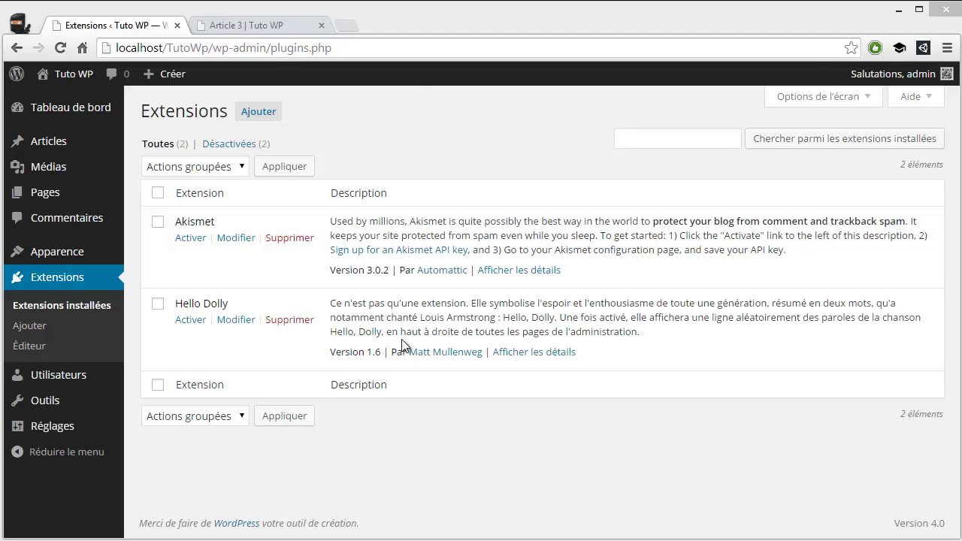
# Look over the Article 3 page on the live site and open "Mon super article" from the recent comments
pyautogui.click(255, 26)
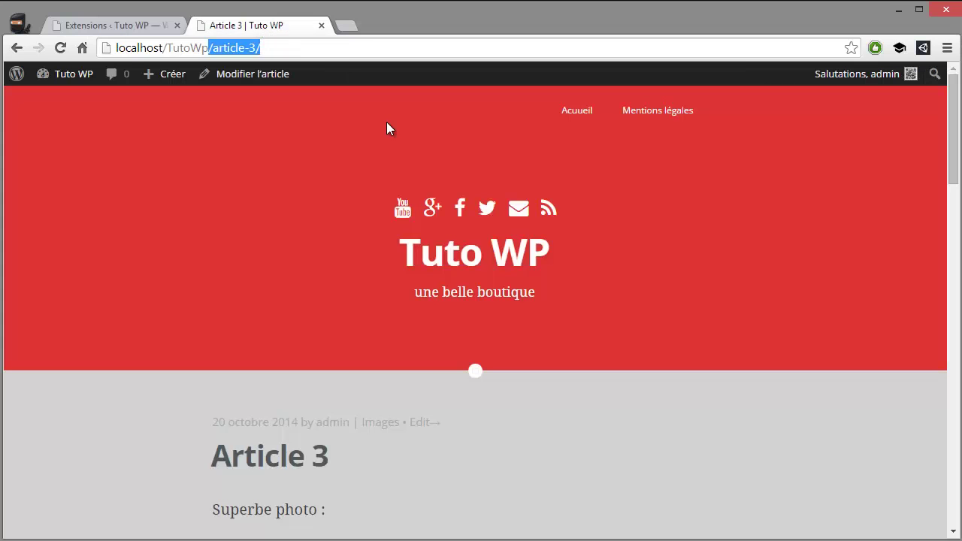
pyautogui.scroll(-5, 386, 129)
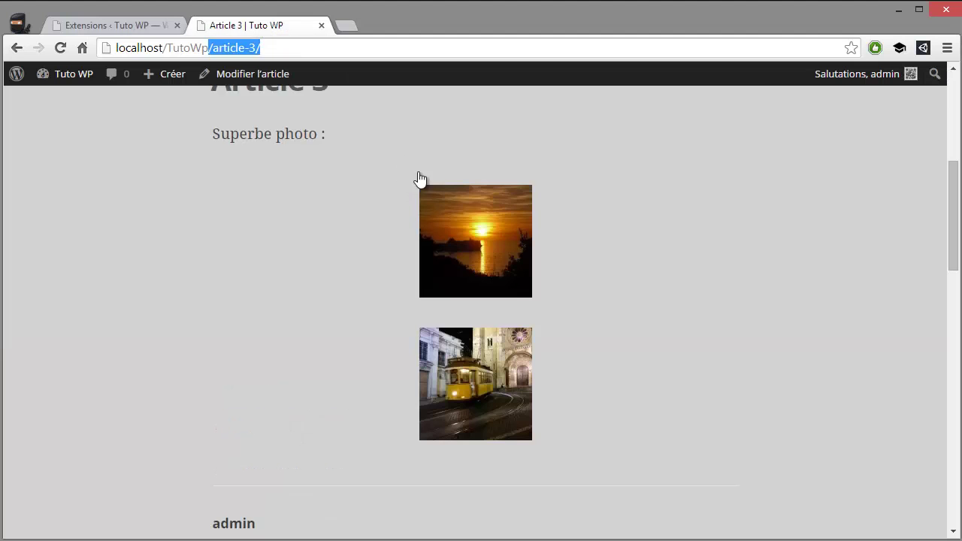
pyautogui.scroll(-3, 450, 195)
pyautogui.press('F5')
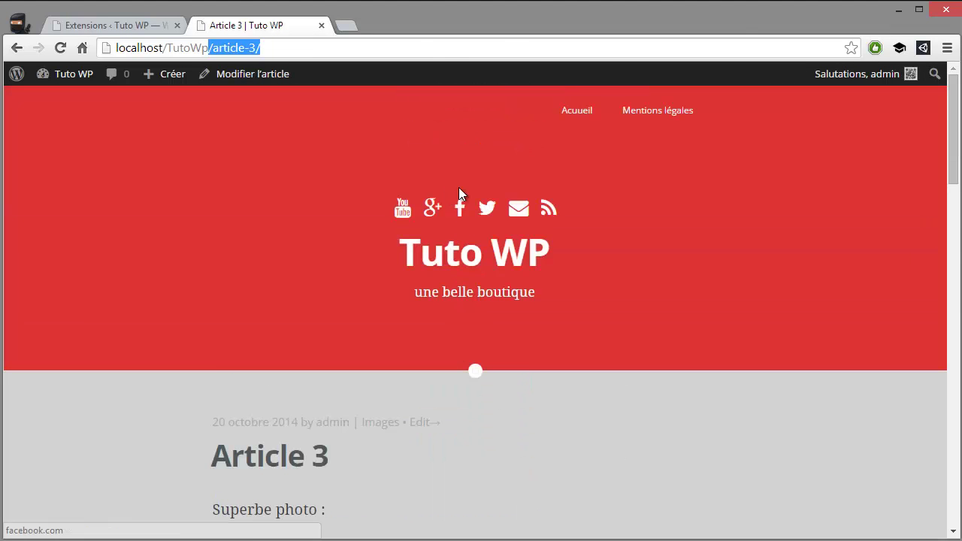
pyautogui.scroll(-10, 455, 206)
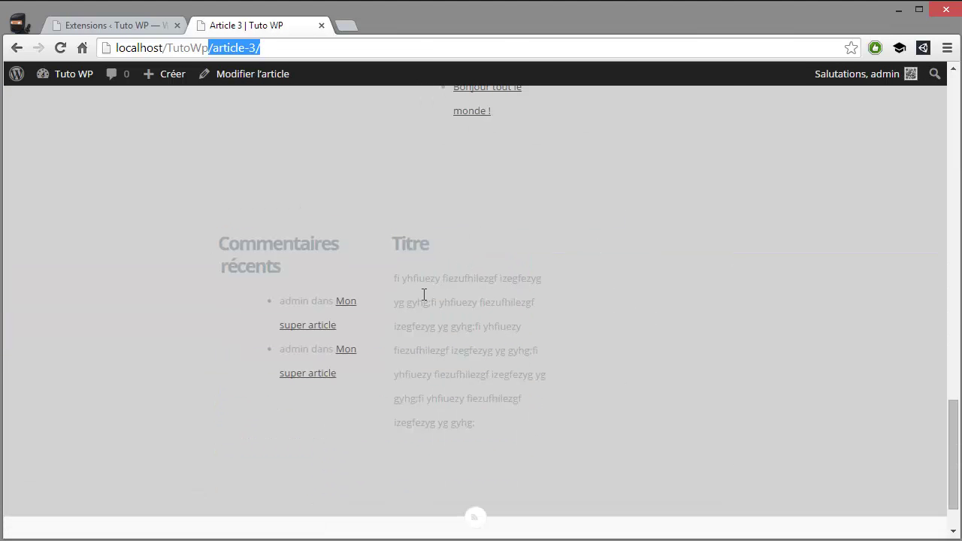
pyautogui.click(331, 325)
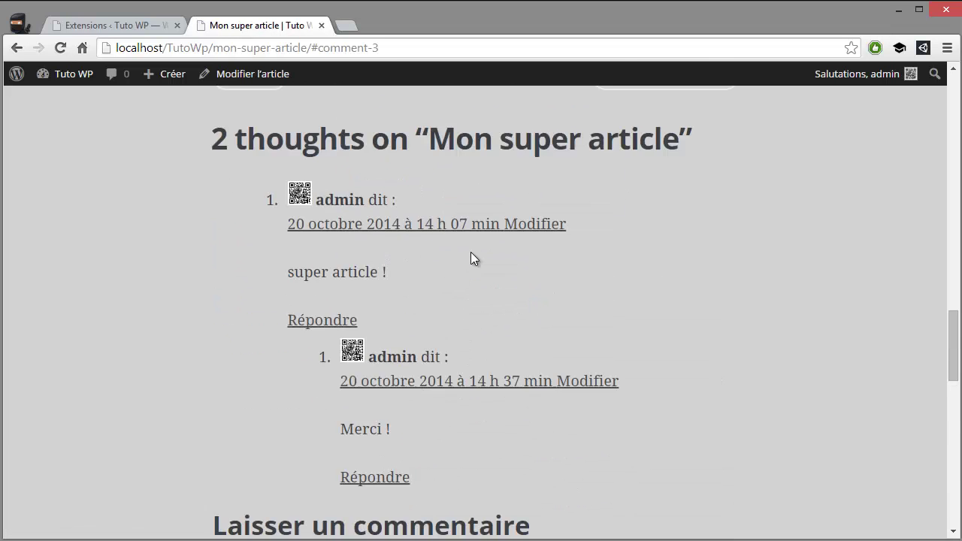
# Check how the tram photo in the article's content opens at full size, and return to the article
pyautogui.scroll(10, 470, 258)
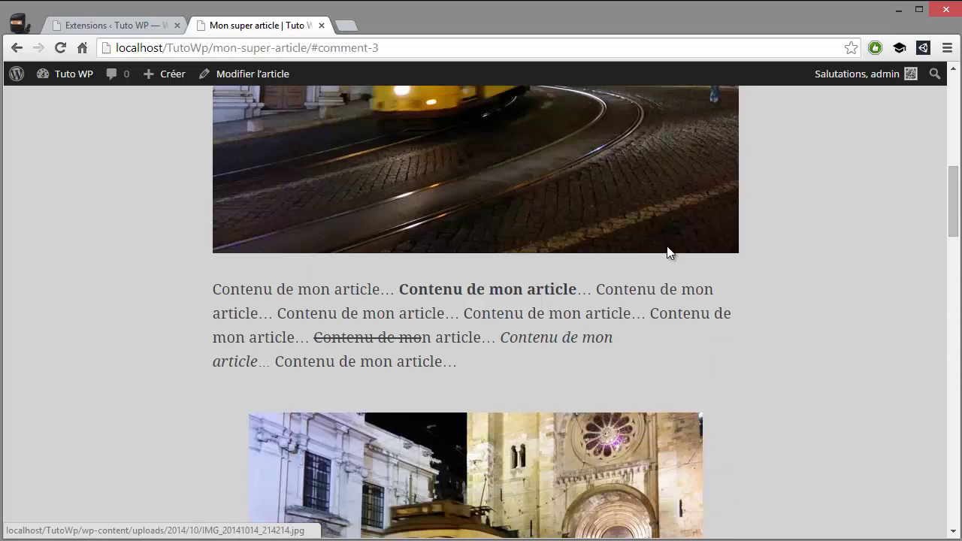
pyautogui.scroll(4, 584, 275)
pyautogui.scroll(-5, 553, 291)
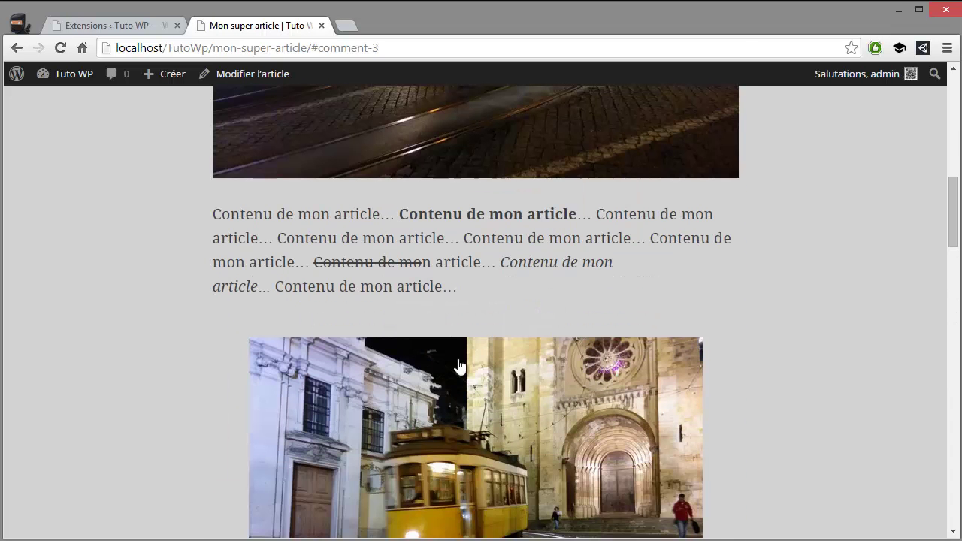
pyautogui.click(441, 368)
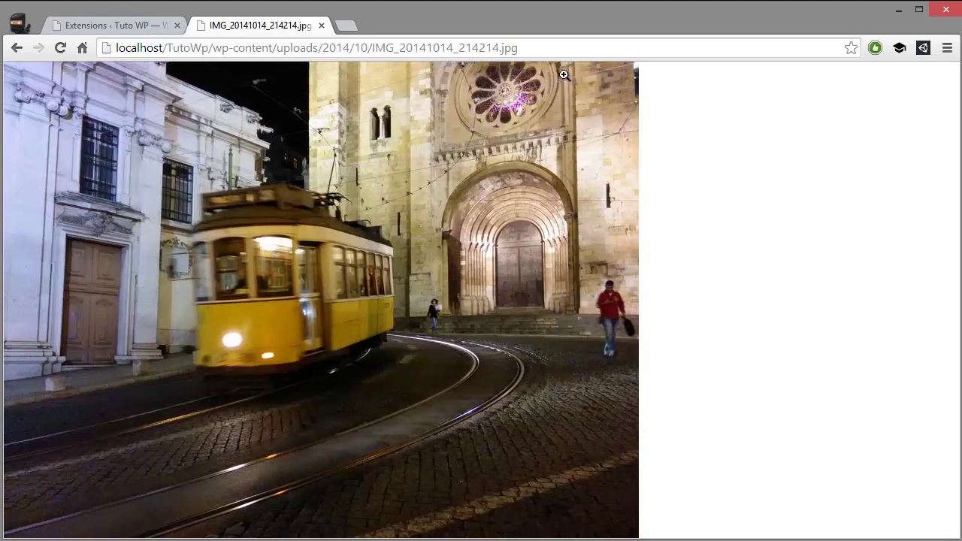
pyautogui.click(16, 48)
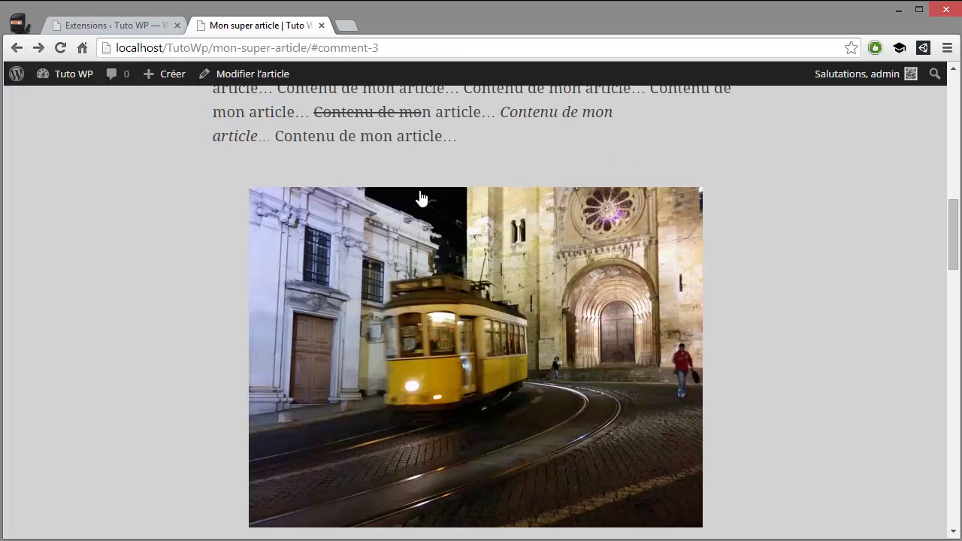
pyautogui.scroll(-1, 420, 198)
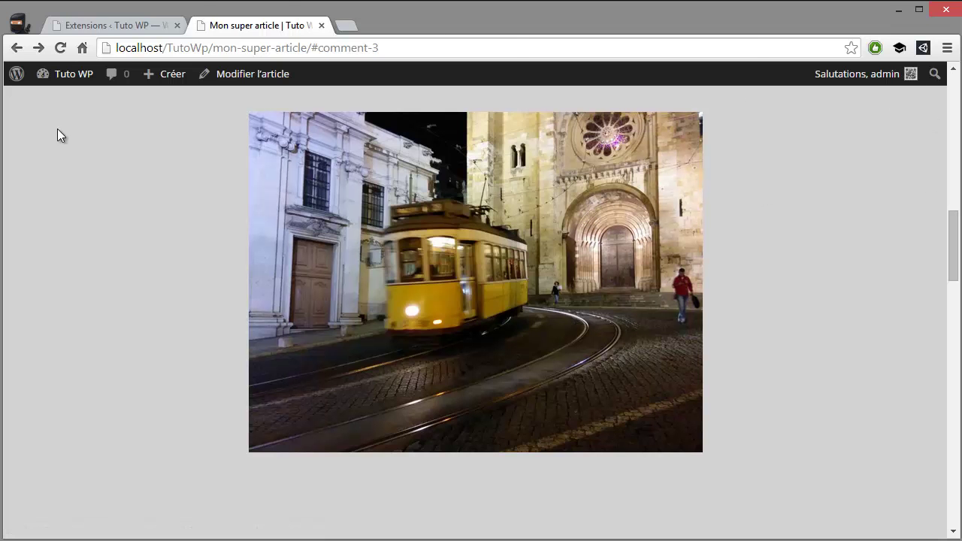
# Return to the site's administration, open the page for adding extensions and look over the featured ones
pyautogui.click(121, 23)
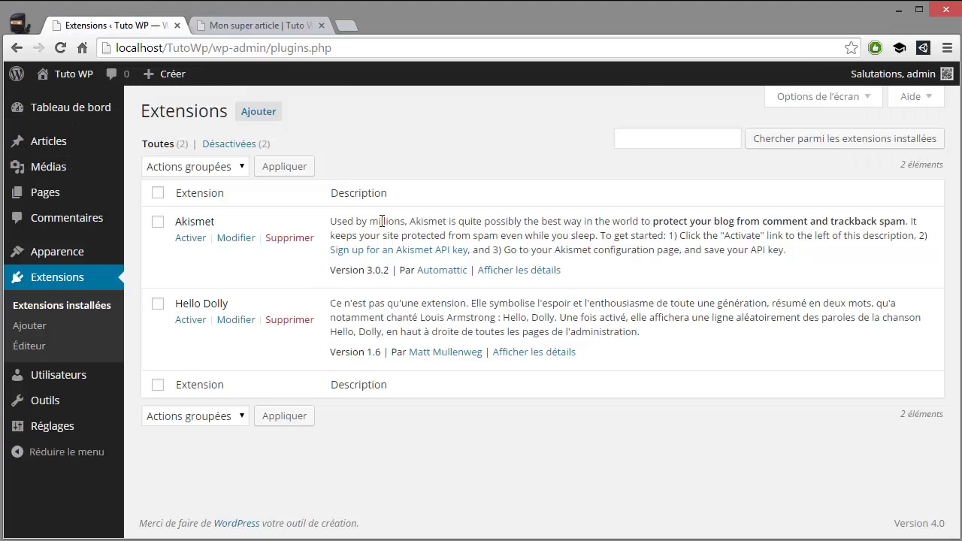
pyautogui.click(263, 113)
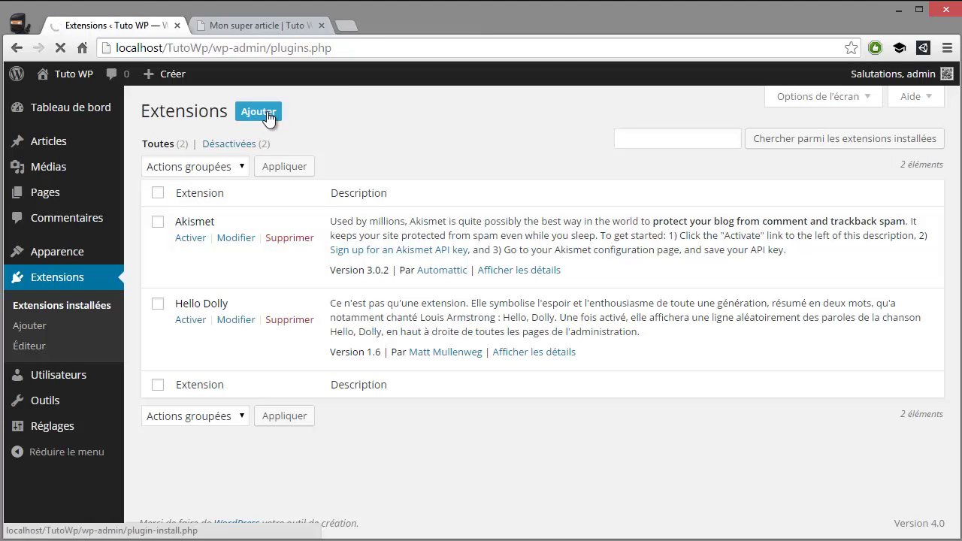
pyautogui.scroll(-6, 471, 233)
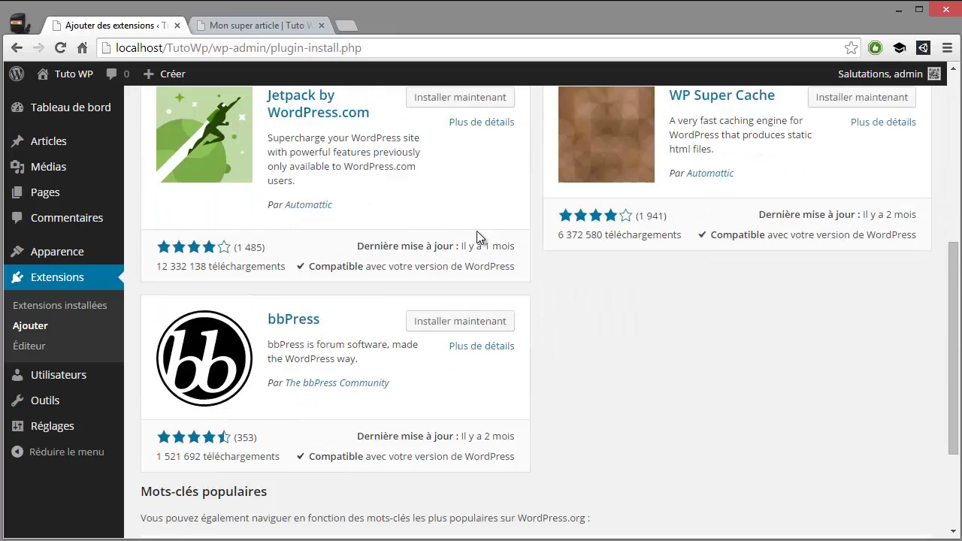
pyautogui.scroll(-3, 476, 237)
pyautogui.scroll(7, 473, 248)
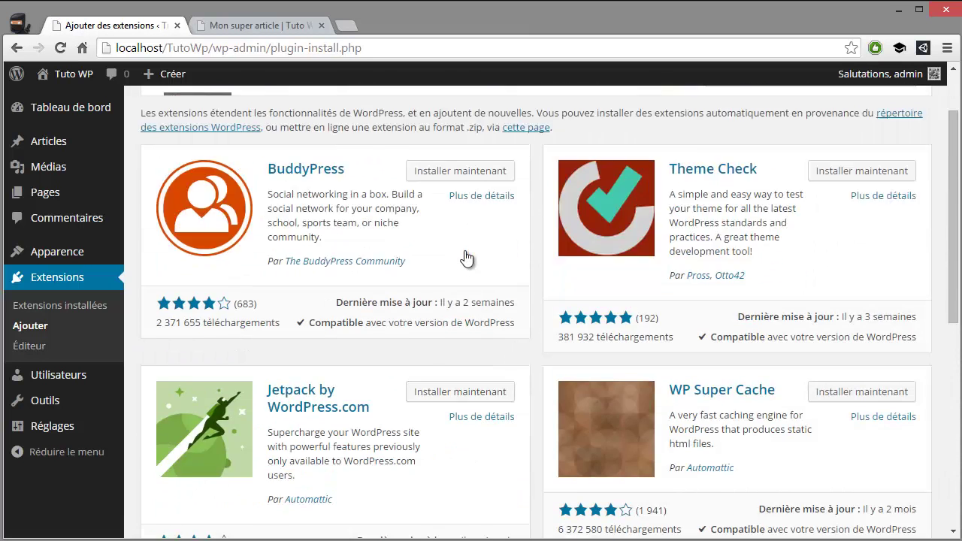
pyautogui.scroll(2, 466, 258)
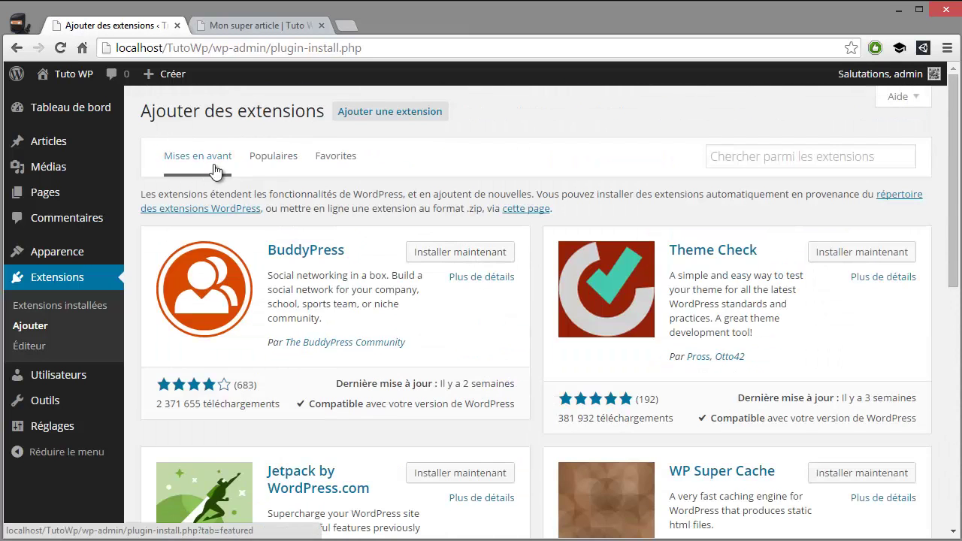
# Search the extension directory for "shadow box"
pyautogui.click(760, 158)
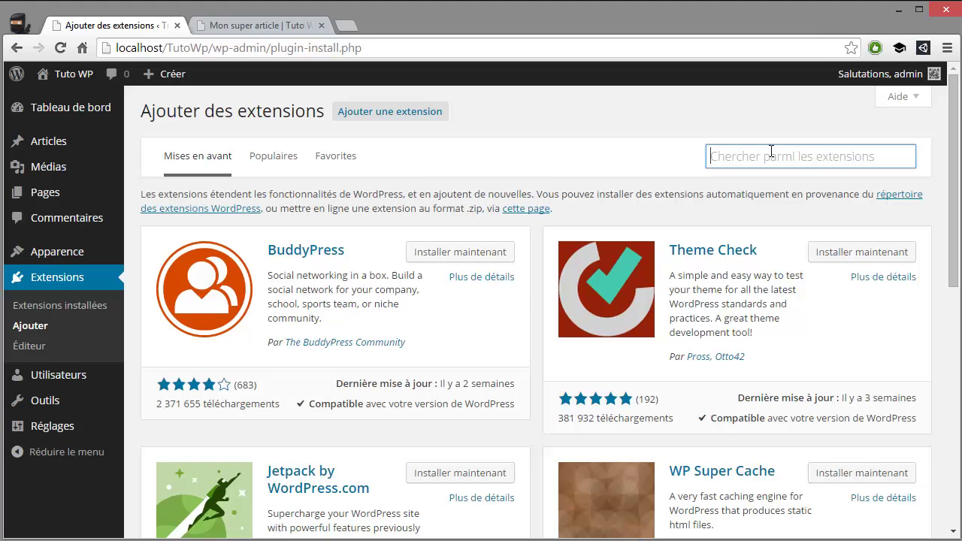
pyautogui.write('shado')
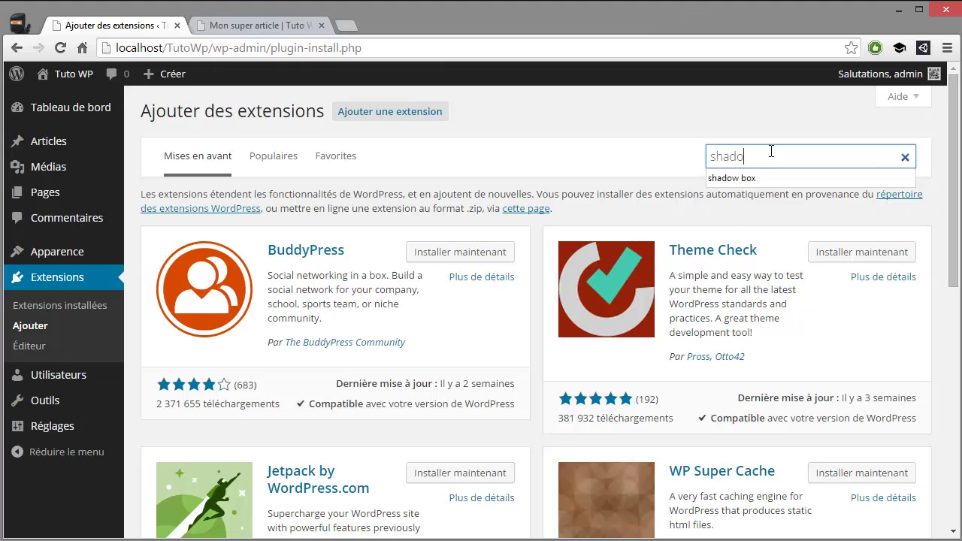
pyautogui.write('w')
pyautogui.press('Down')
pyautogui.press('Return')
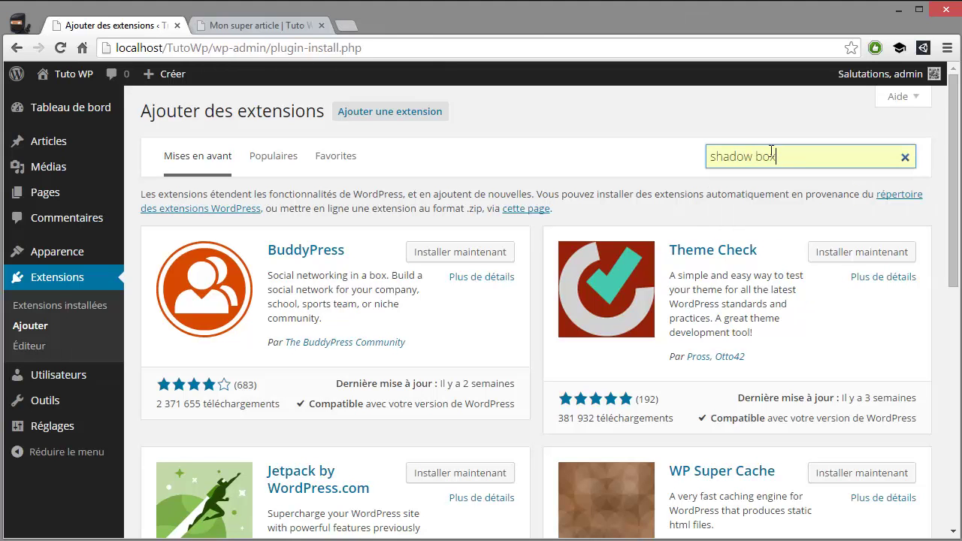
pyautogui.press('Return')
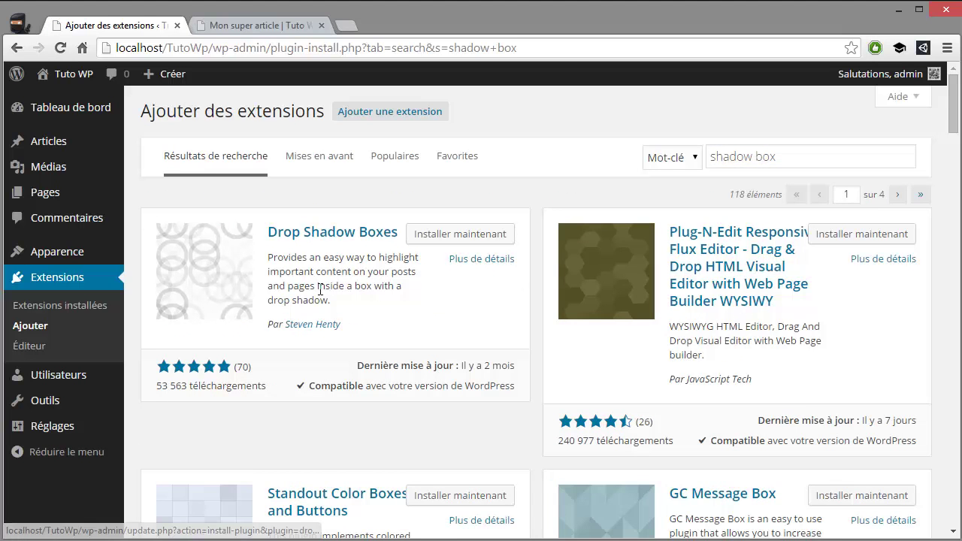
# Look through the "shadow box" results and open the Photo Gallery extension's details in a separate tab
pyautogui.scroll(-4, 320, 289)
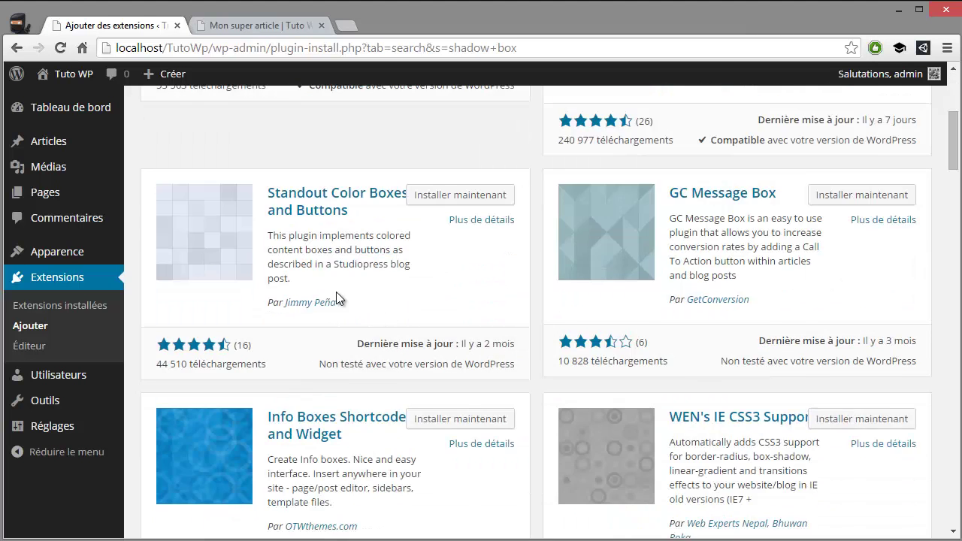
pyautogui.scroll(-3, 337, 298)
pyautogui.scroll(-8, 393, 318)
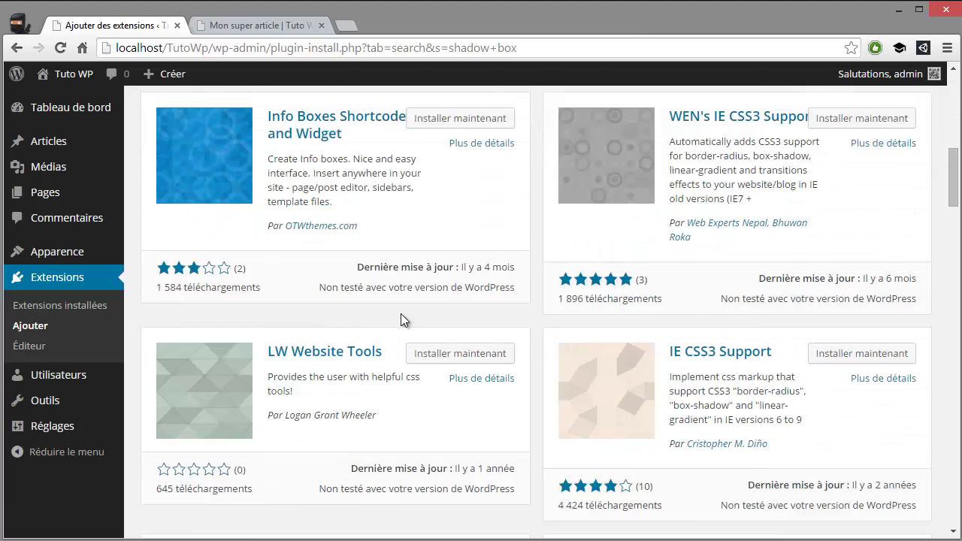
pyautogui.scroll(-1, 413, 312)
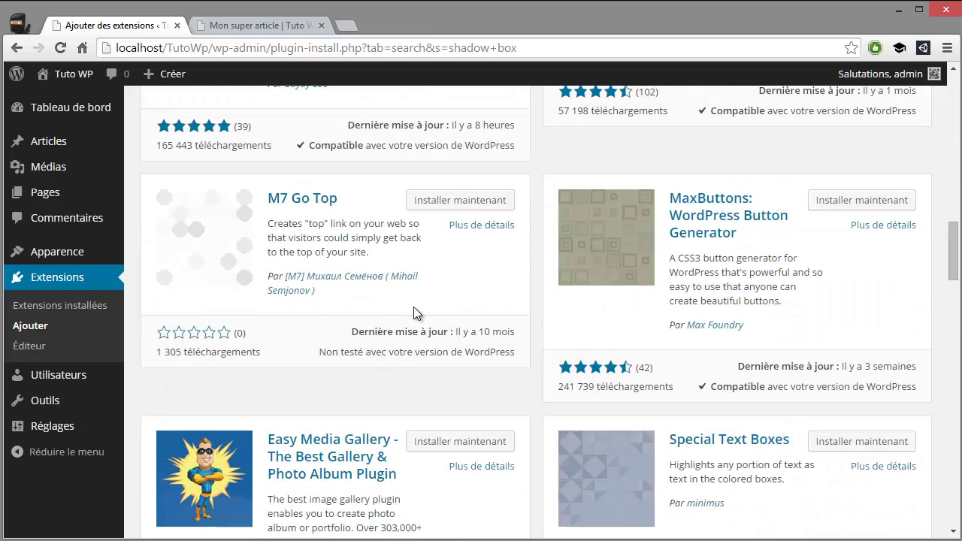
pyautogui.scroll(-5, 414, 312)
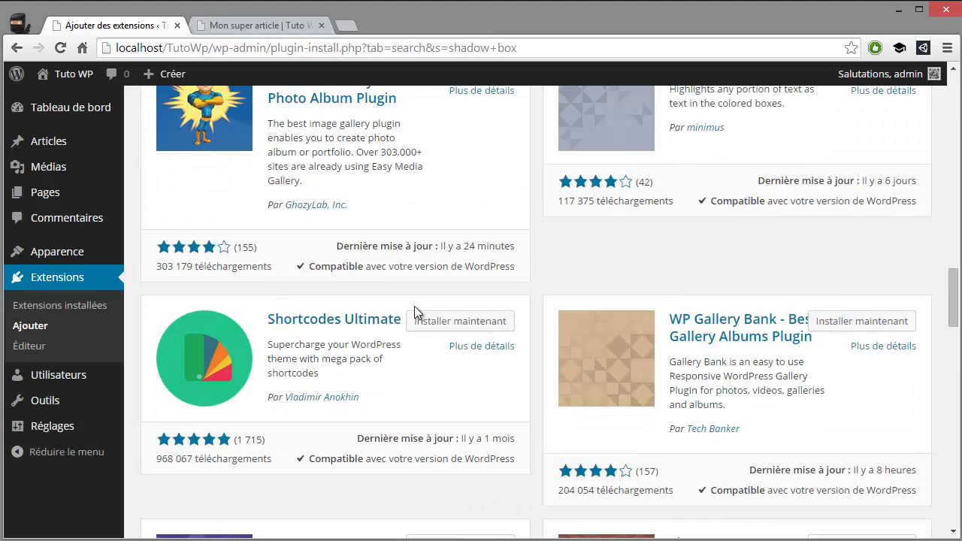
pyautogui.scroll(-3, 414, 311)
pyautogui.scroll(-8, 427, 314)
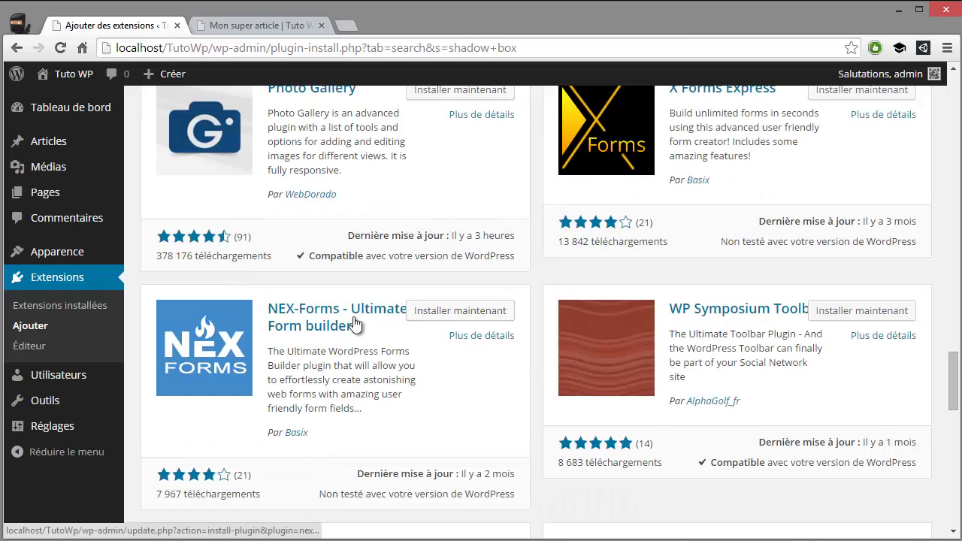
pyautogui.scroll(3, 358, 323)
pyautogui.middleClick(282, 319)
# Skim the remaining results and replace the extension search with "image popup"
pyautogui.scroll(-8, 325, 308)
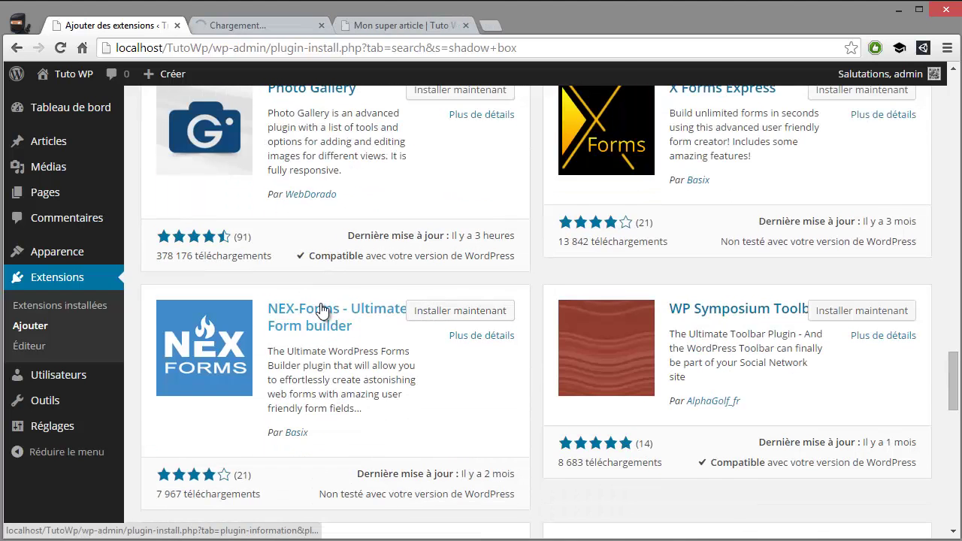
pyautogui.scroll(-12, 324, 304)
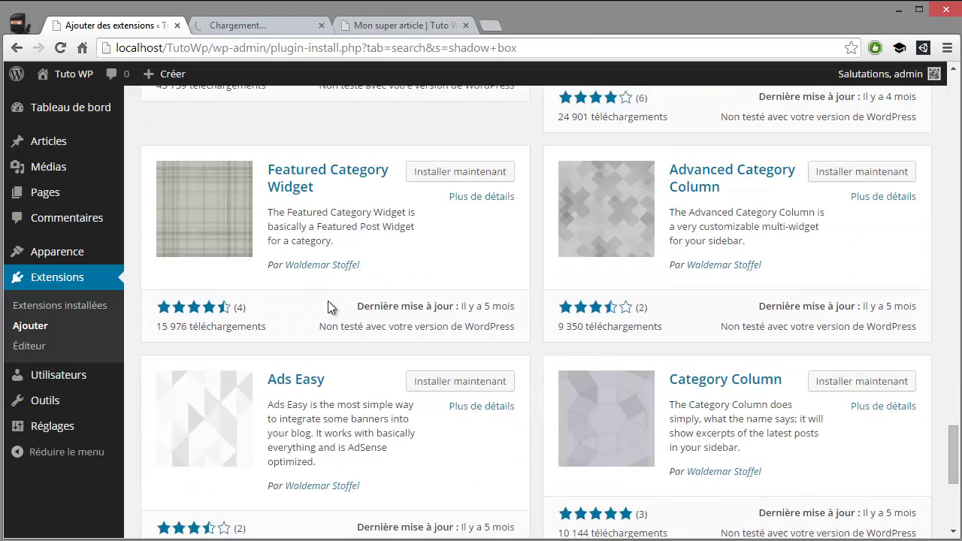
pyautogui.press('Home')
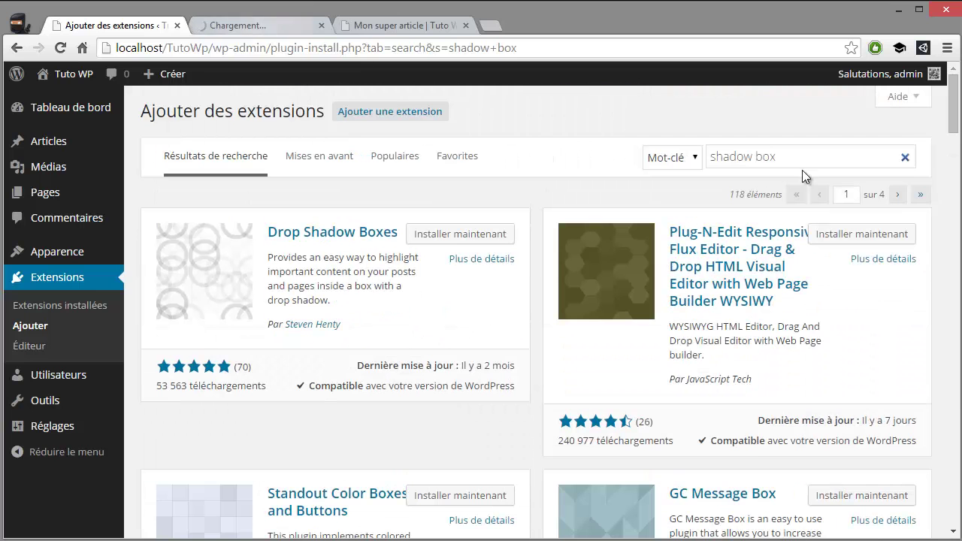
pyautogui.moveTo(790, 155); pyautogui.dragTo(669, 156)
pyautogui.press('BackSpace')
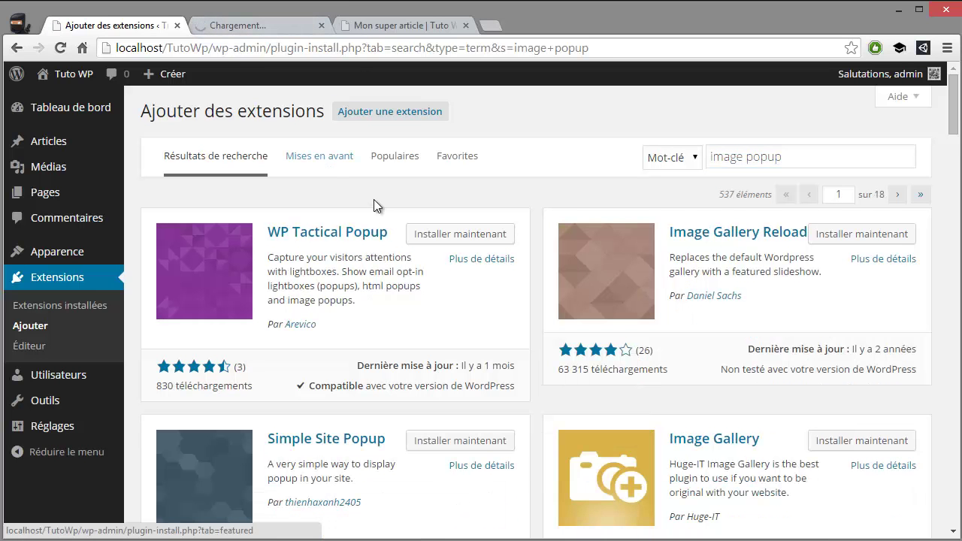
# Look through the "image popup" results and open the details of the Lightbox extension by Huge-IT
pyautogui.scroll(-2, 400, 325)
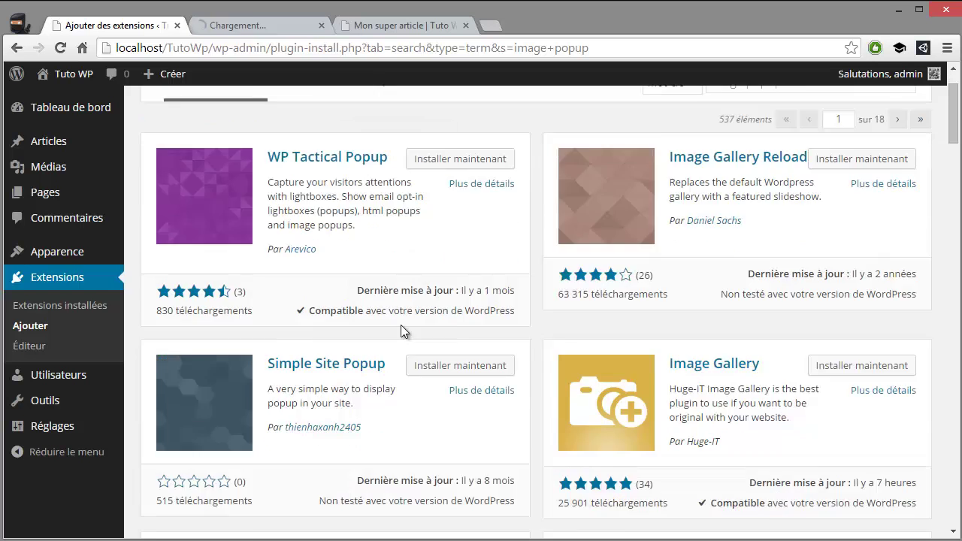
pyautogui.scroll(-1, 593, 308)
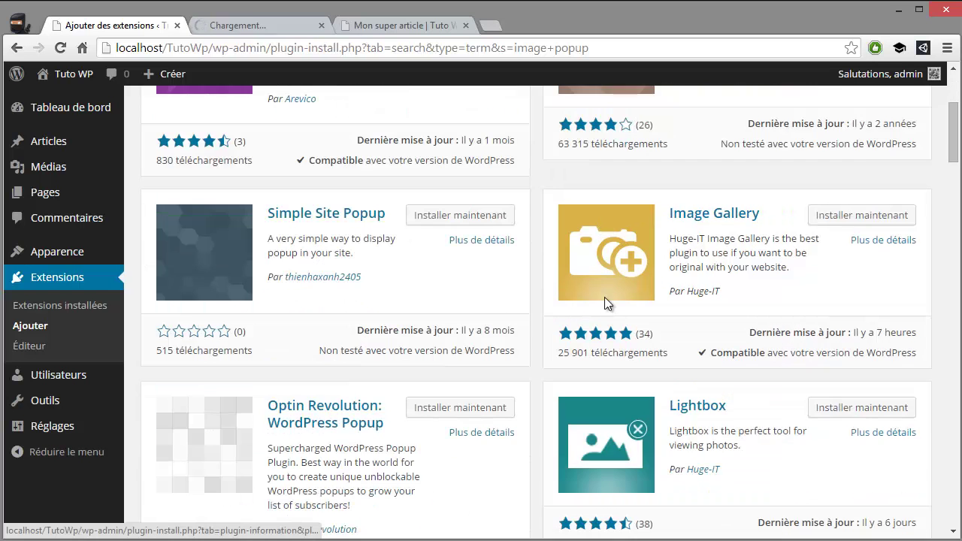
pyautogui.scroll(-1, 603, 297)
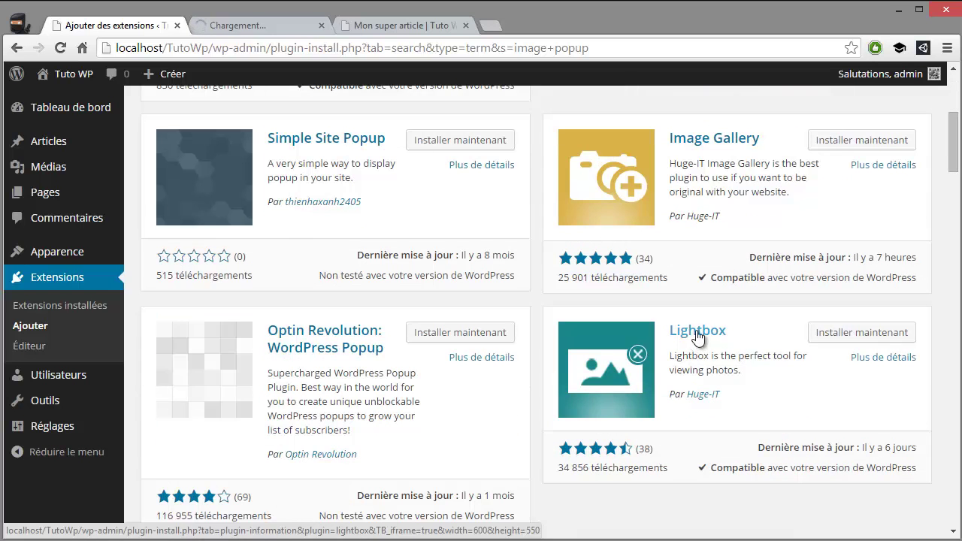
pyautogui.click(697, 336)
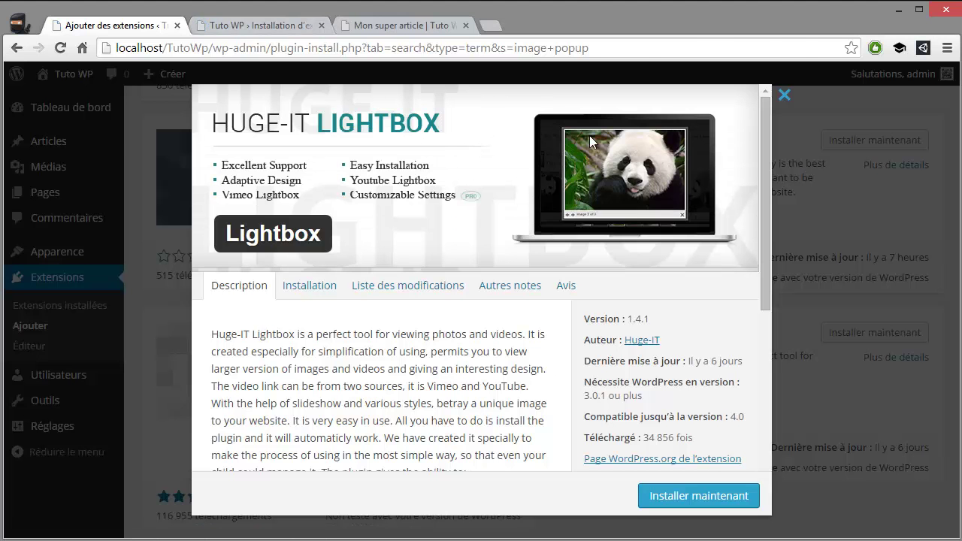
# Skim the Photo Gallery details, close their tab, and read the Lightbox extension's description and ratings
pyautogui.click(275, 27)
pyautogui.scroll(-15, 381, 145)
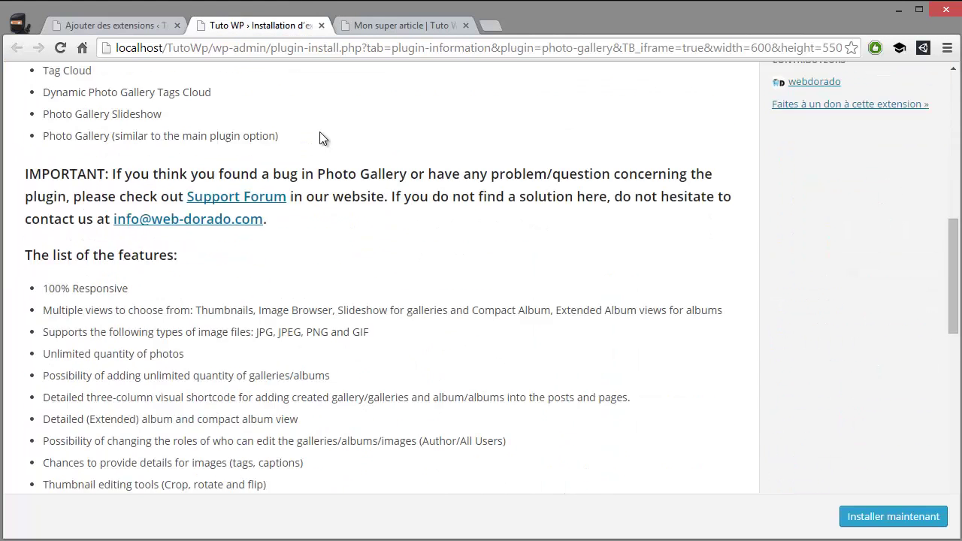
pyautogui.click(321, 26)
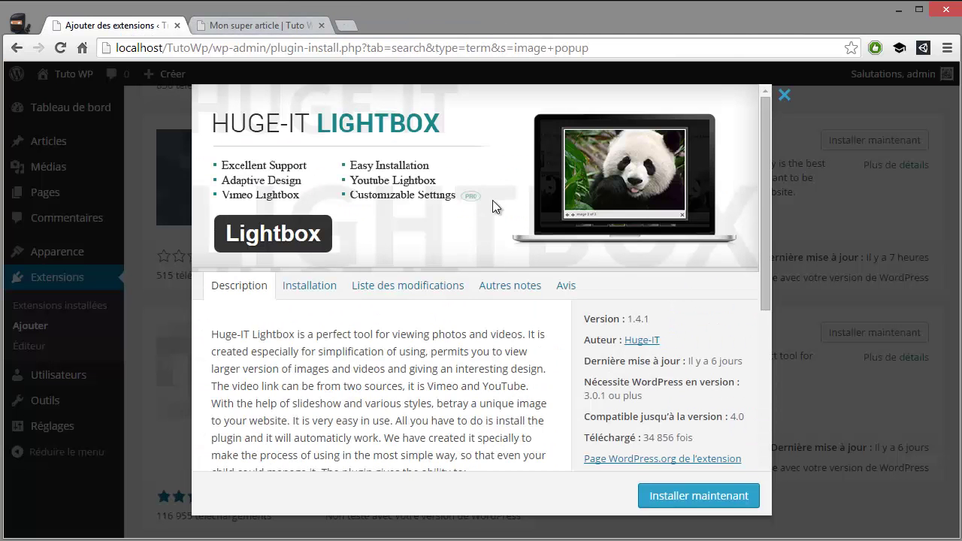
pyautogui.scroll(-3, 492, 200)
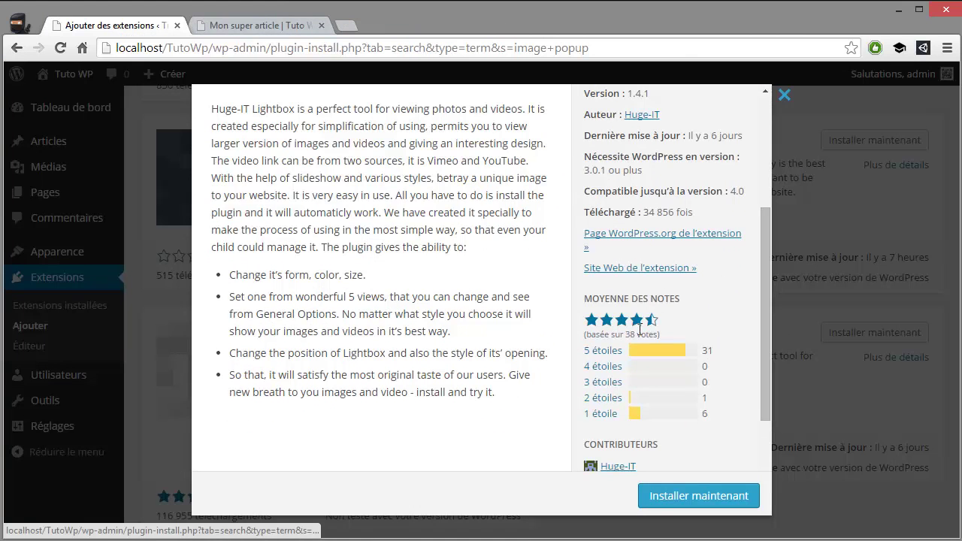
# Read the rest of the Huge-IT Lightbox description, then install and activate the extension
pyautogui.scroll(-1, 455, 354)
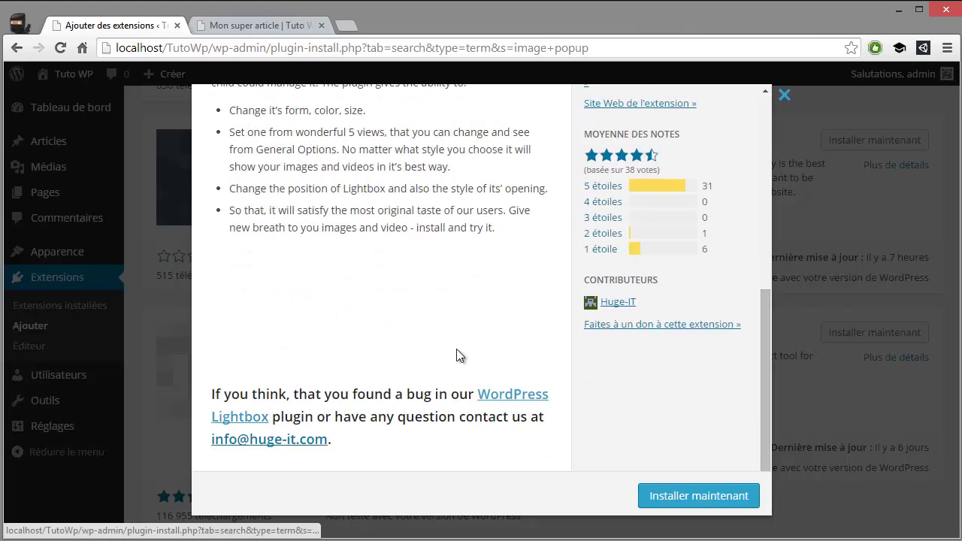
pyautogui.scroll(4, 453, 348)
pyautogui.moveTo(237, 333); pyautogui.dragTo(364, 404)
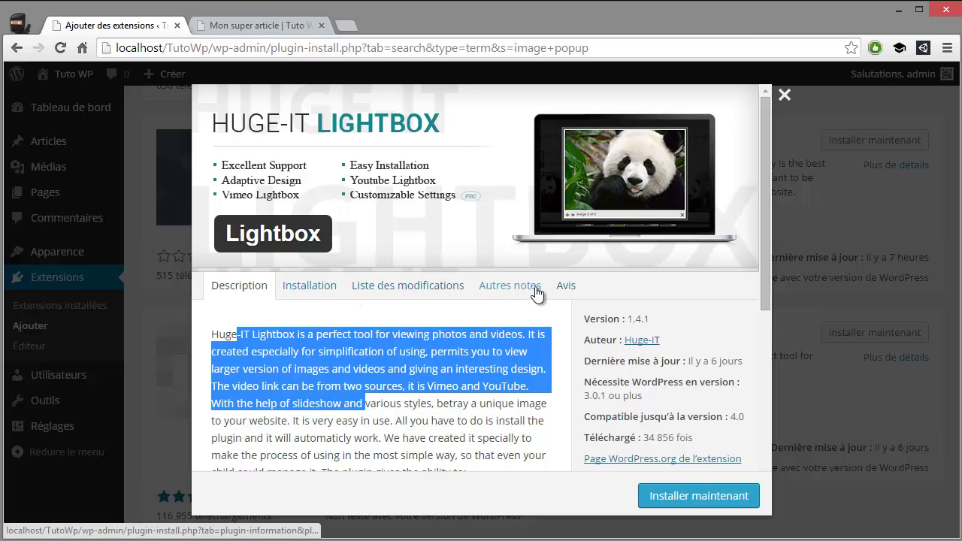
pyautogui.scroll(-5, 466, 327)
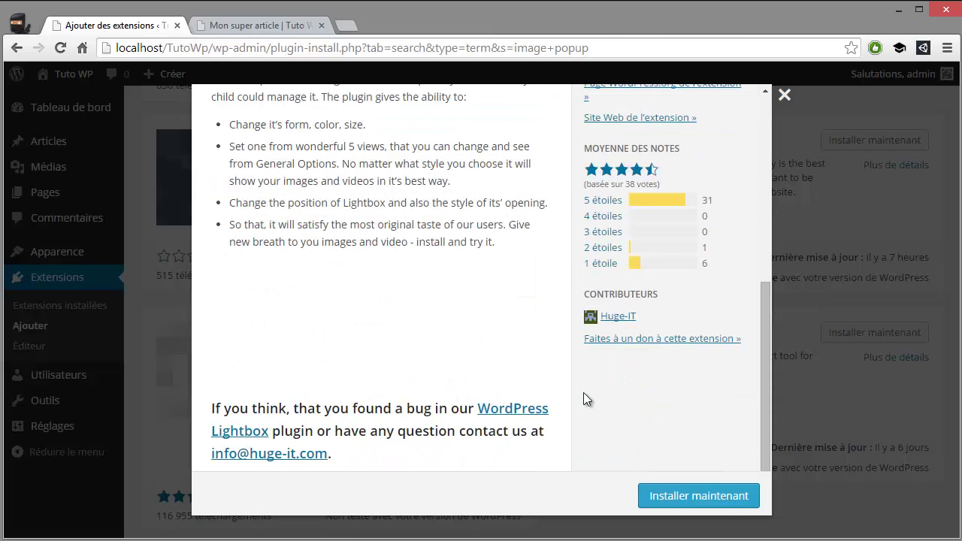
pyautogui.click(685, 497)
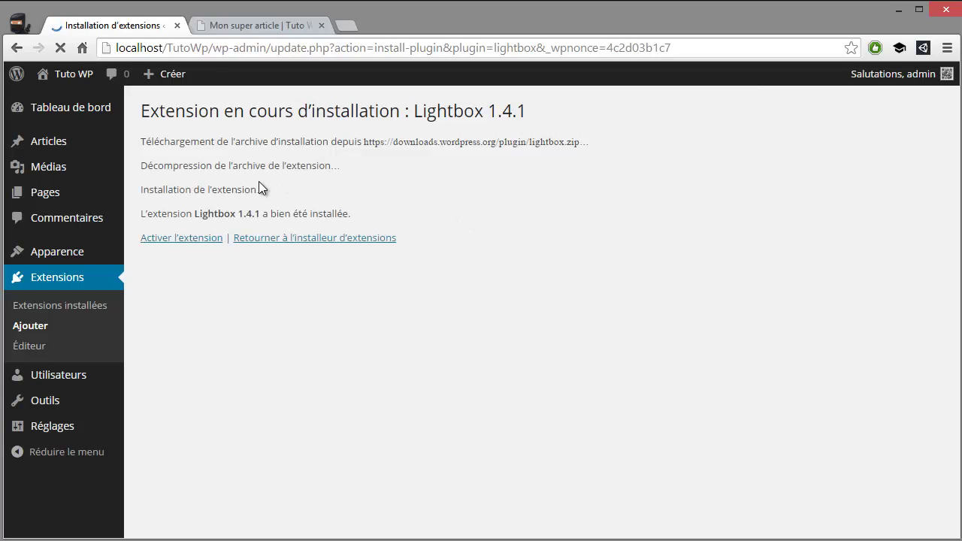
pyautogui.click(171, 248)
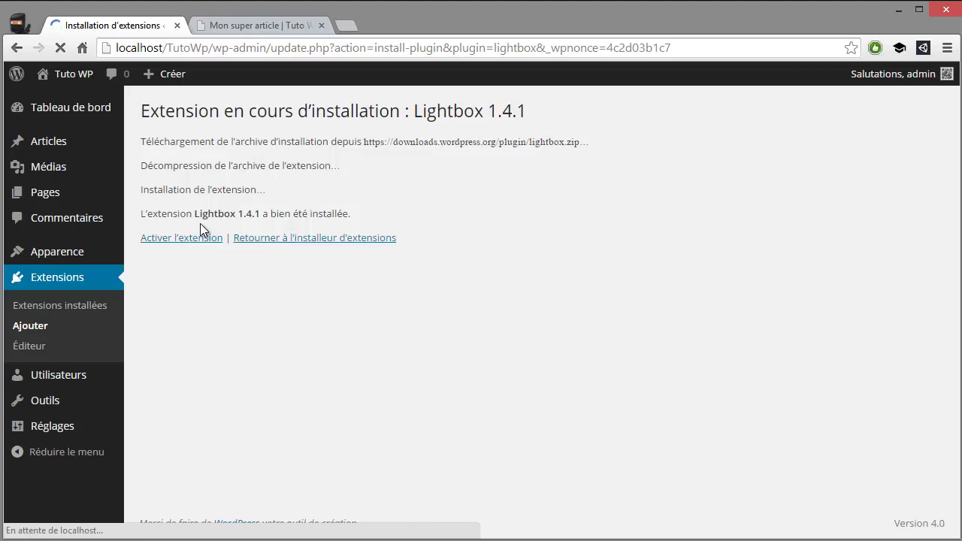
pyautogui.scroll(-1, 207, 223)
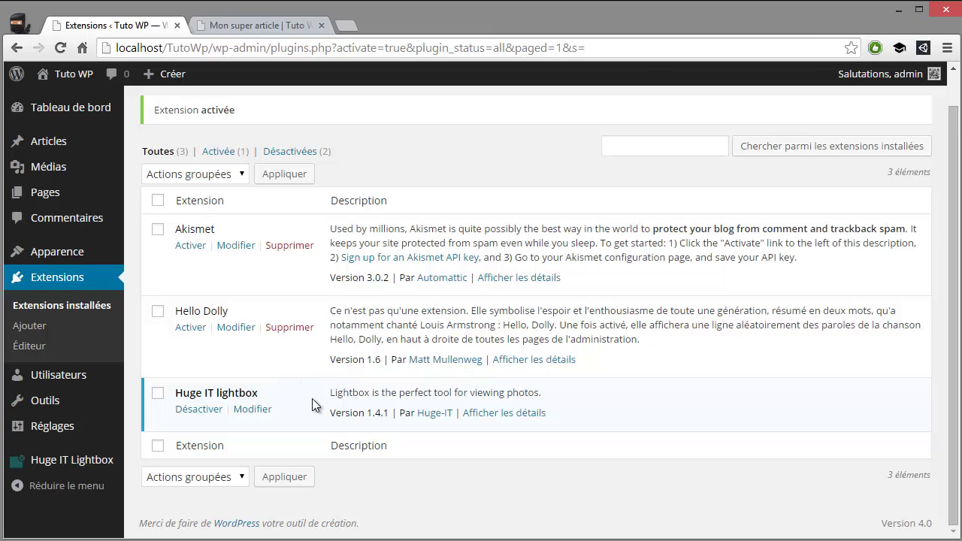
# Switch to the published "Mon super article" page, test opening its tram image, and return to the article
pyautogui.click(251, 27)
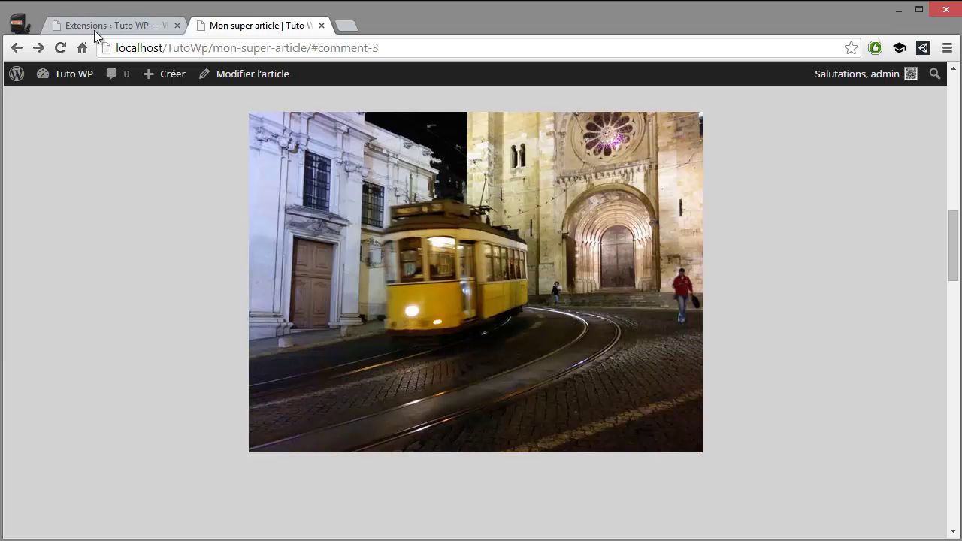
pyautogui.click(66, 48)
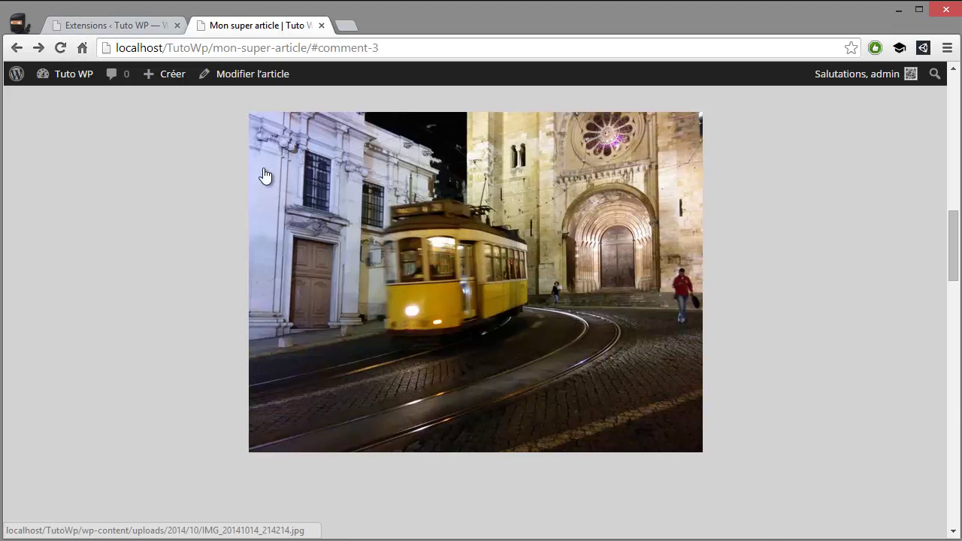
pyautogui.click(412, 266)
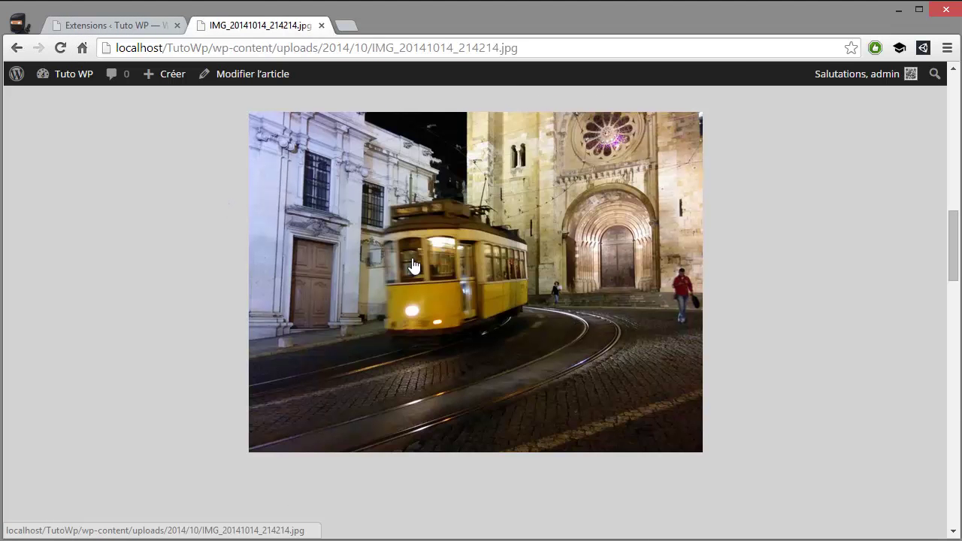
pyautogui.click(17, 47)
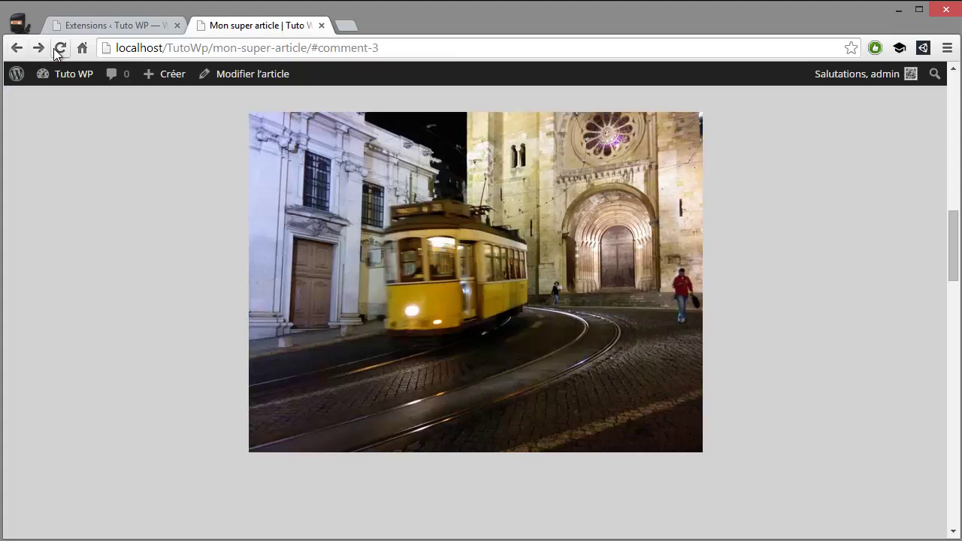
# Reload the article page, test opening the tram image again, and go back to the article
pyautogui.click(60, 48)
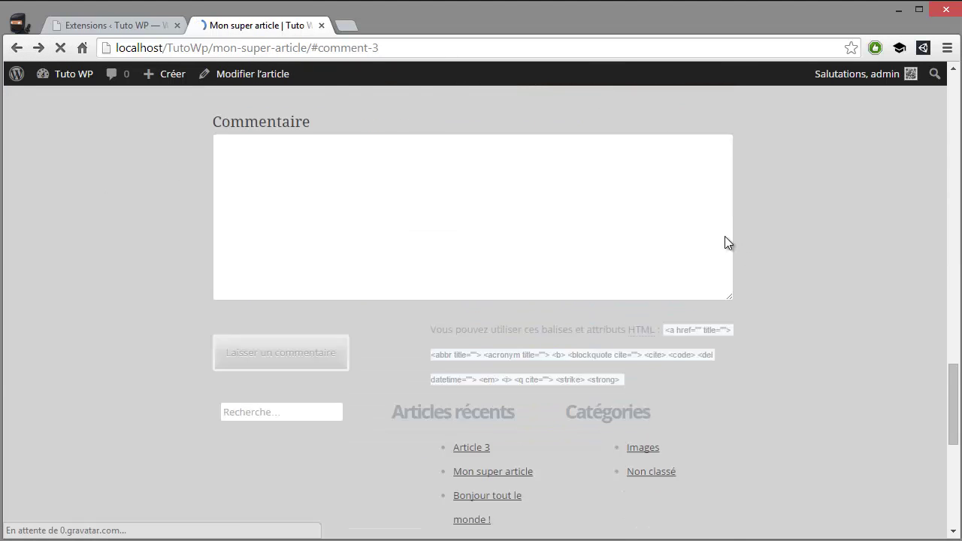
pyautogui.scroll(2, 531, 296)
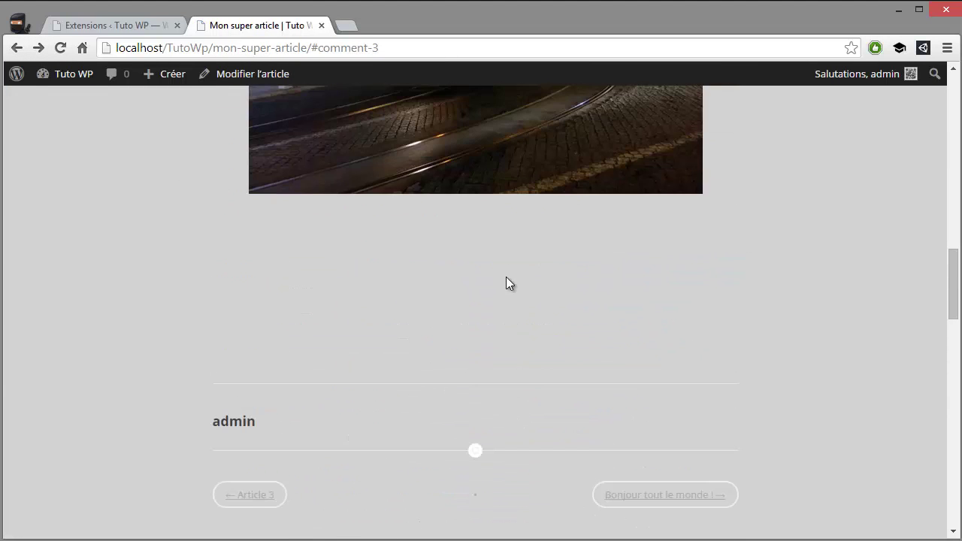
pyautogui.click(511, 192)
pyautogui.click(21, 48)
# Copy the article's address and load it in a maximized private browsing window
pyautogui.click(368, 47)
pyautogui.hotkey('ctrl', 'c')
pyautogui.hotkey('ctrl', 'shift', 'n')
pyautogui.hotkey('ctrl', 'v')
pyautogui.press('Return')
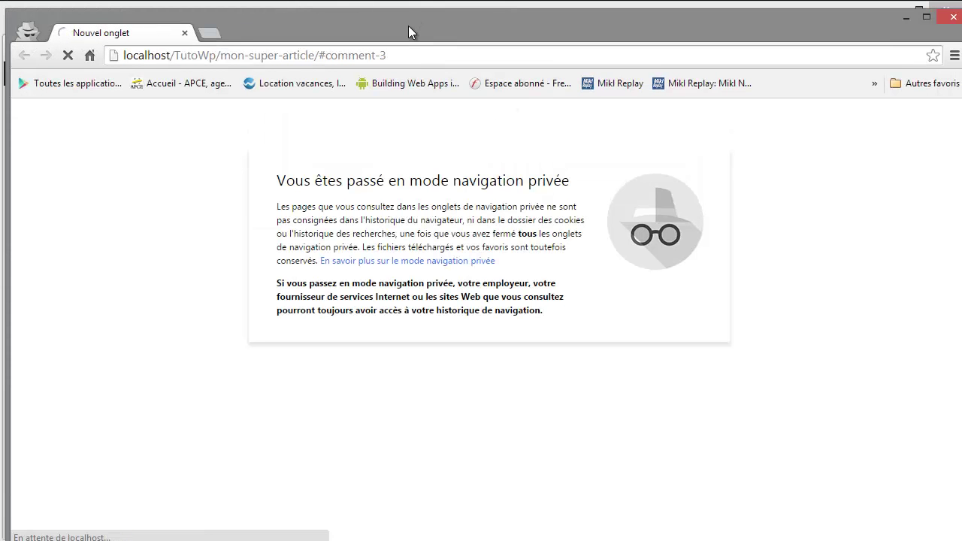
pyautogui.doubleClick(411, 20)
# Test opening the article's tram image in the private window, and close that window
pyautogui.scroll(10, 485, 254)
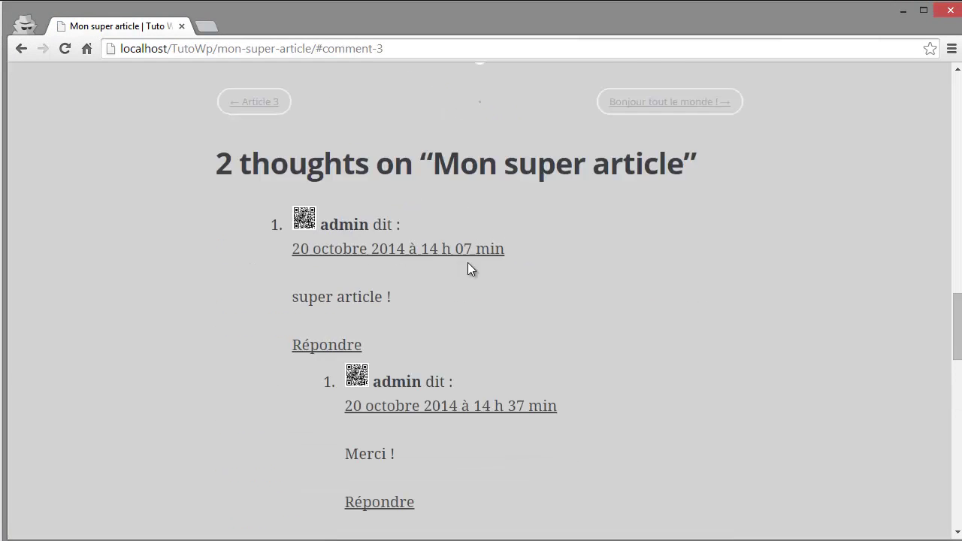
pyautogui.click(441, 230)
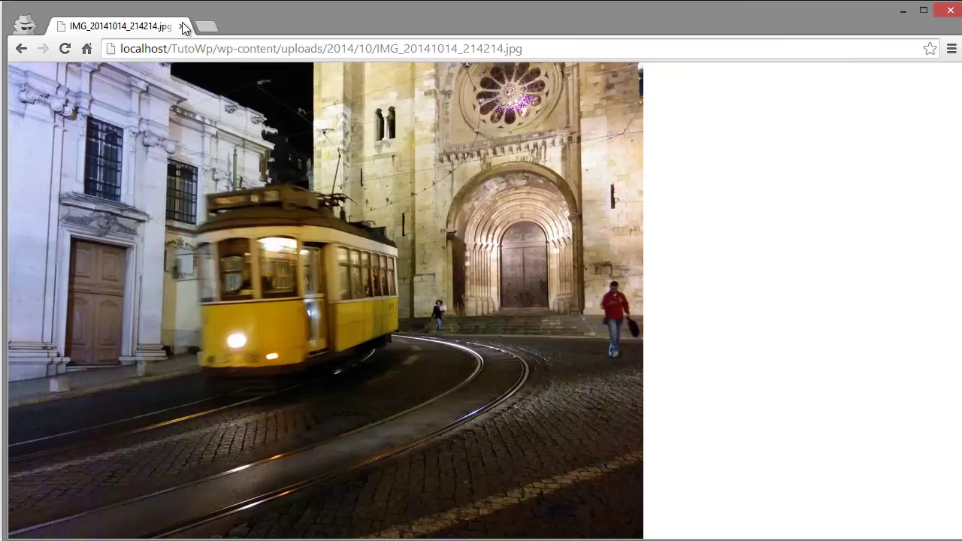
pyautogui.click(181, 27)
# Return to the WordPress administration and open the Huge IT Lightbox settings page
pyautogui.click(137, 27)
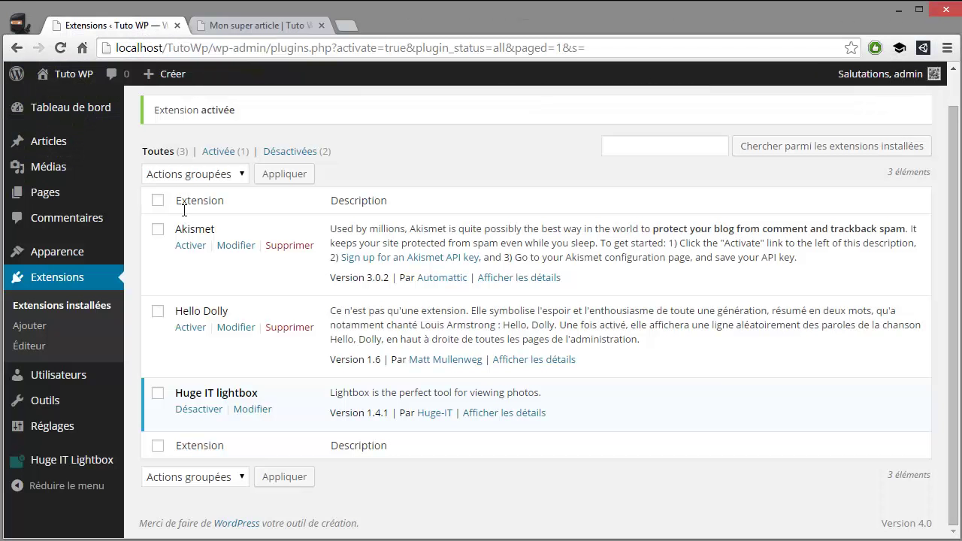
pyautogui.moveTo(62, 463)
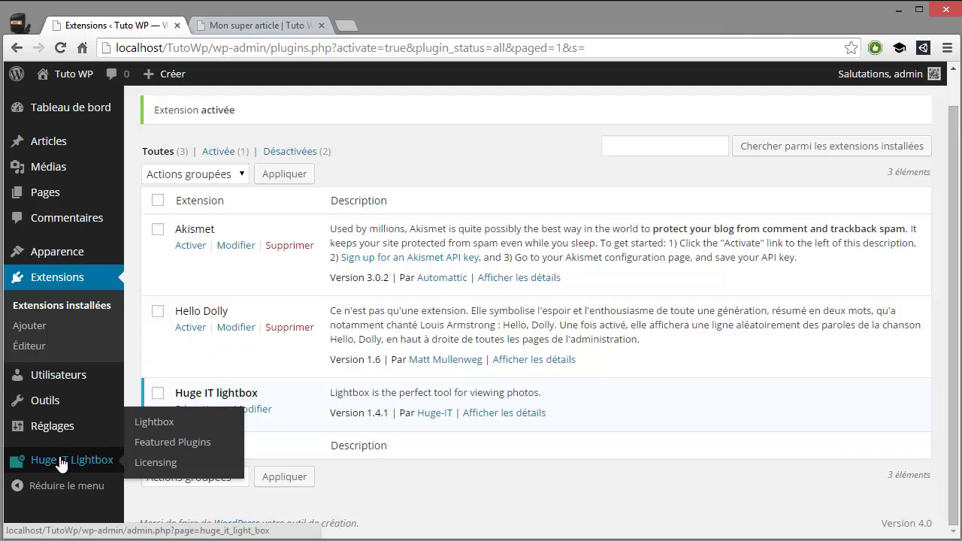
pyautogui.click(63, 456)
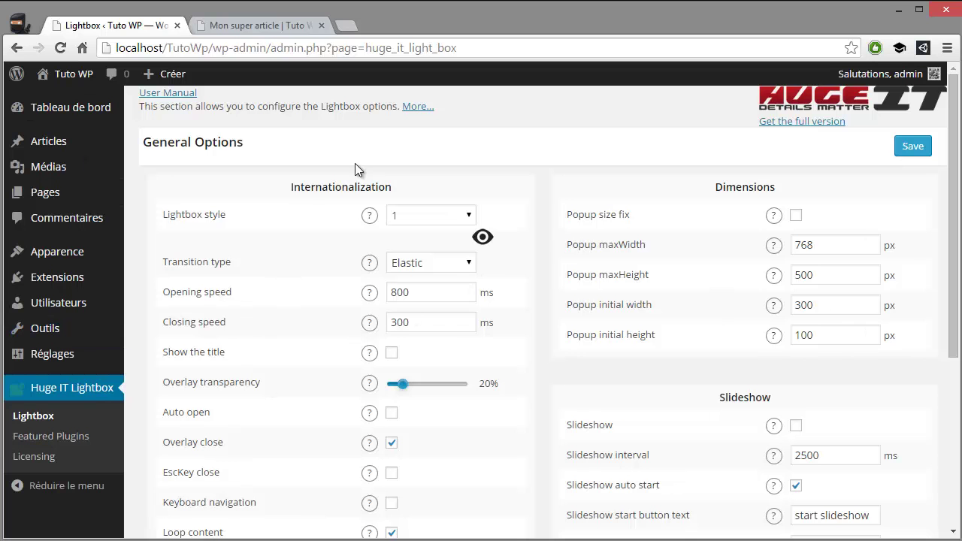
# Examine the Lightbox general options, including the style preview, dimensions, slideshow and positioning settings
pyautogui.moveTo(52, 252)
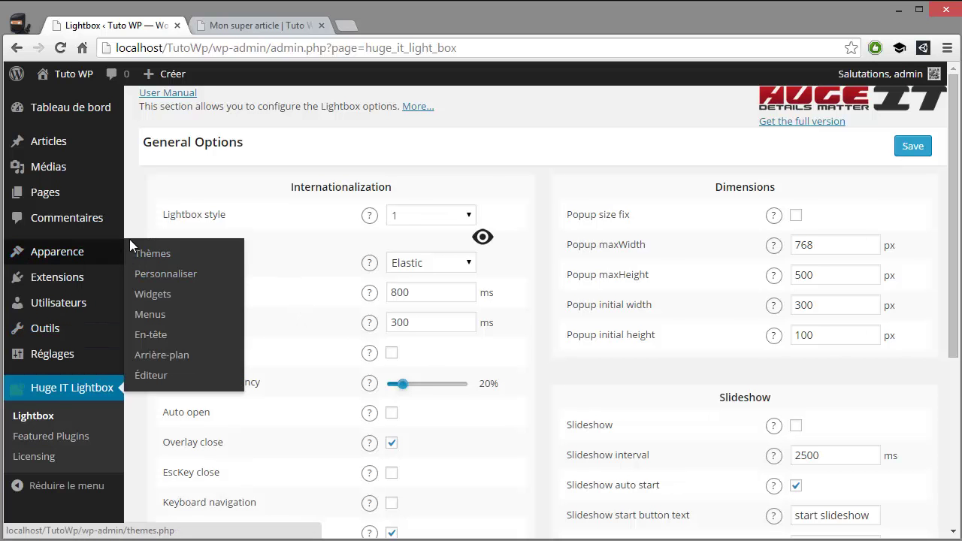
pyautogui.scroll(-1, 103, 300)
pyautogui.scroll(1, 741, 258)
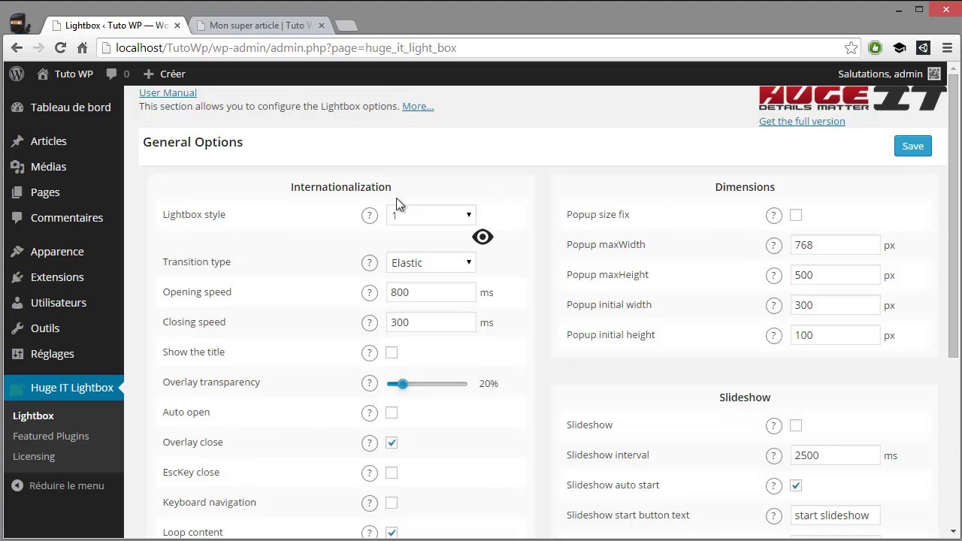
pyautogui.scroll(-1, 396, 197)
pyautogui.scroll(1, 338, 217)
pyautogui.moveTo(482, 238)
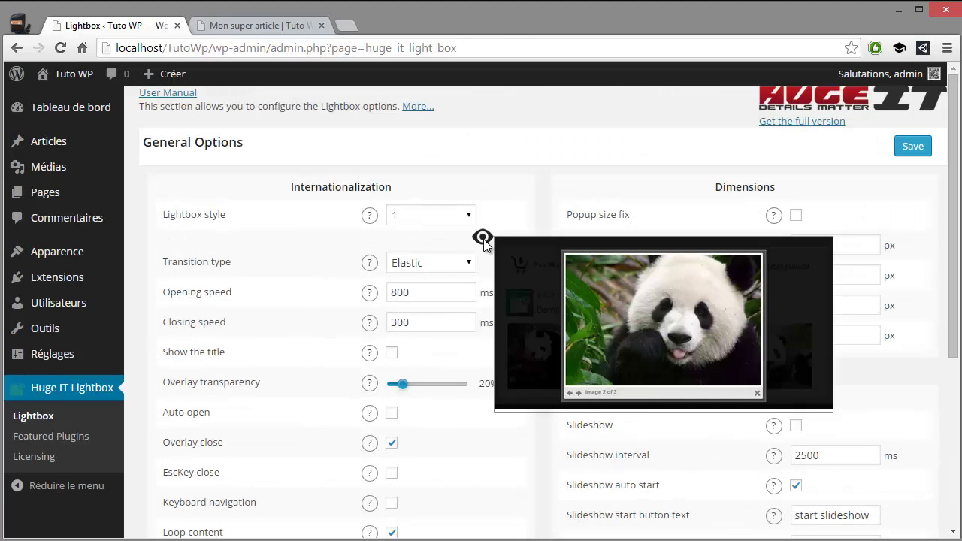
pyautogui.scroll(-3, 454, 230)
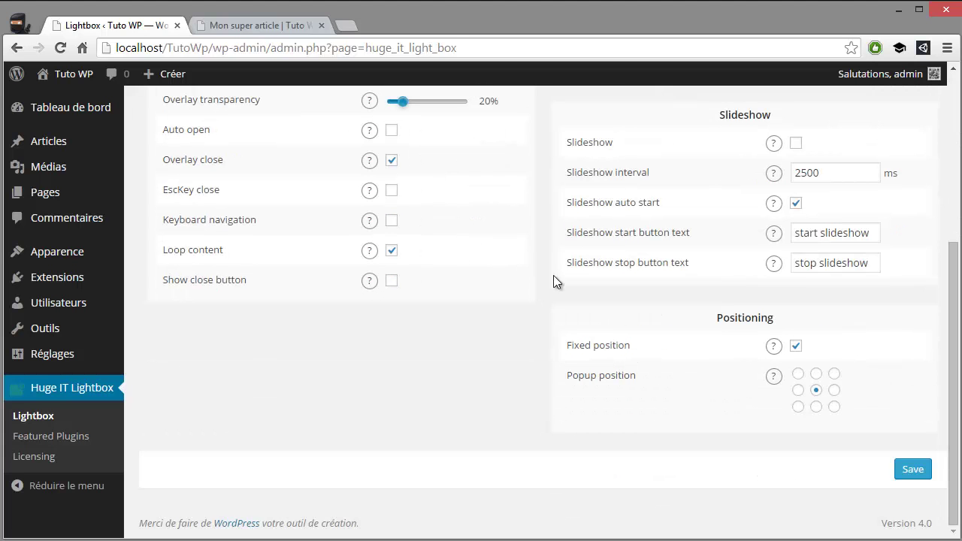
pyautogui.scroll(4, 650, 350)
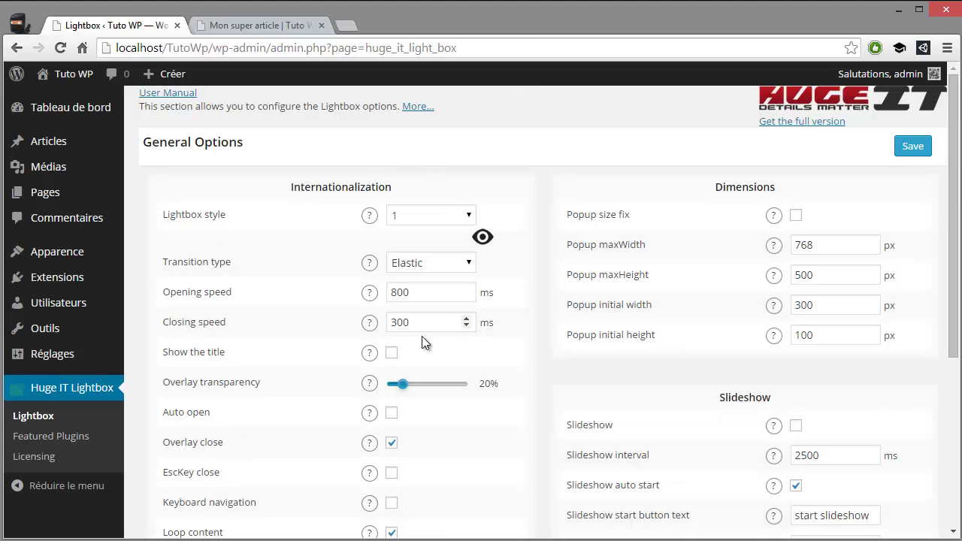
# Try to save the Lightbox general options and dismiss the resulting message
pyautogui.scroll(-1, 481, 357)
pyautogui.scroll(1, 518, 361)
pyautogui.click(911, 146)
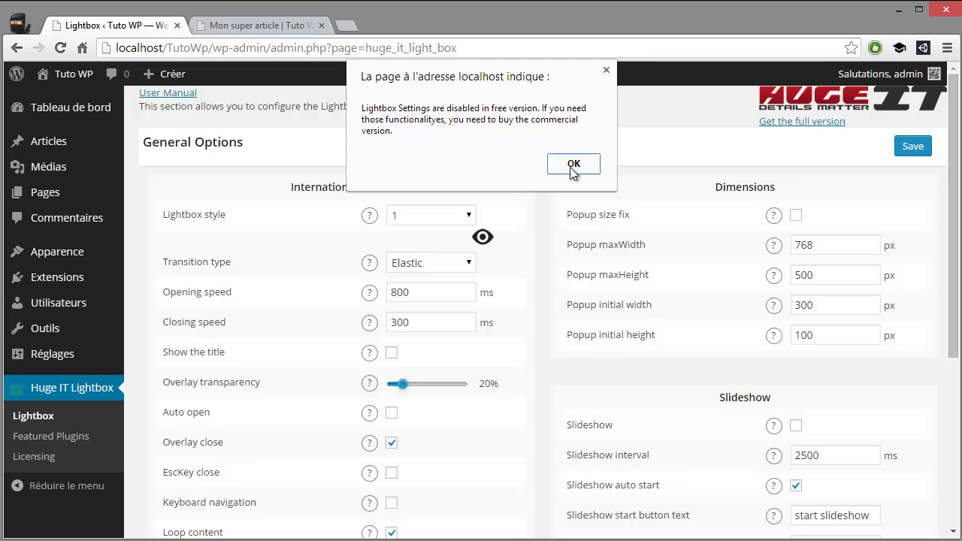
pyautogui.click(571, 167)
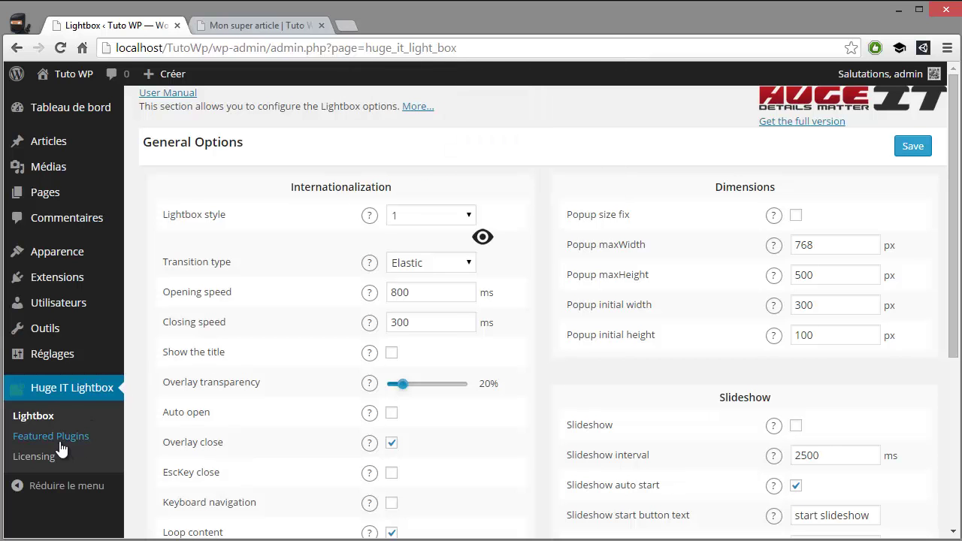
# List the site's articles, check the published "Mon super article" page, and open that article for editing
pyautogui.click(63, 141)
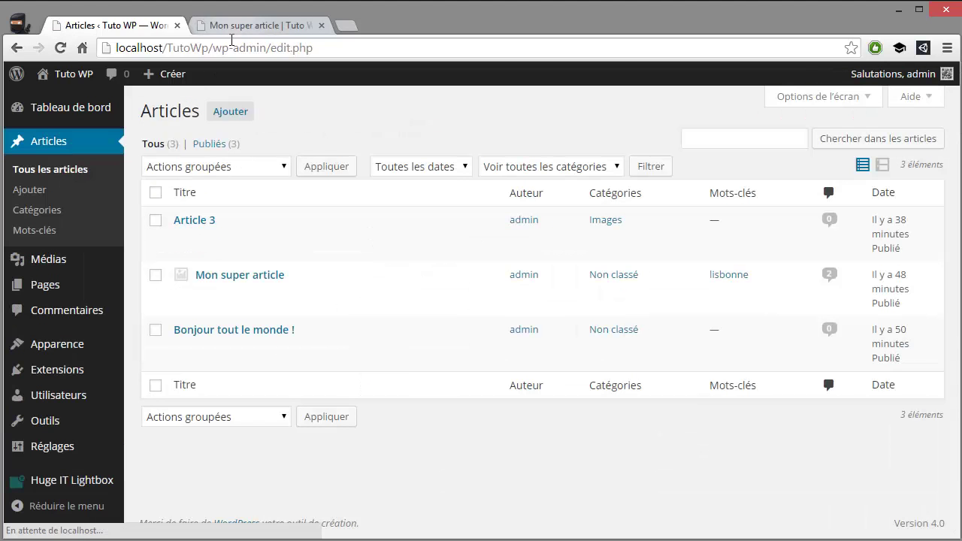
pyautogui.click(255, 25)
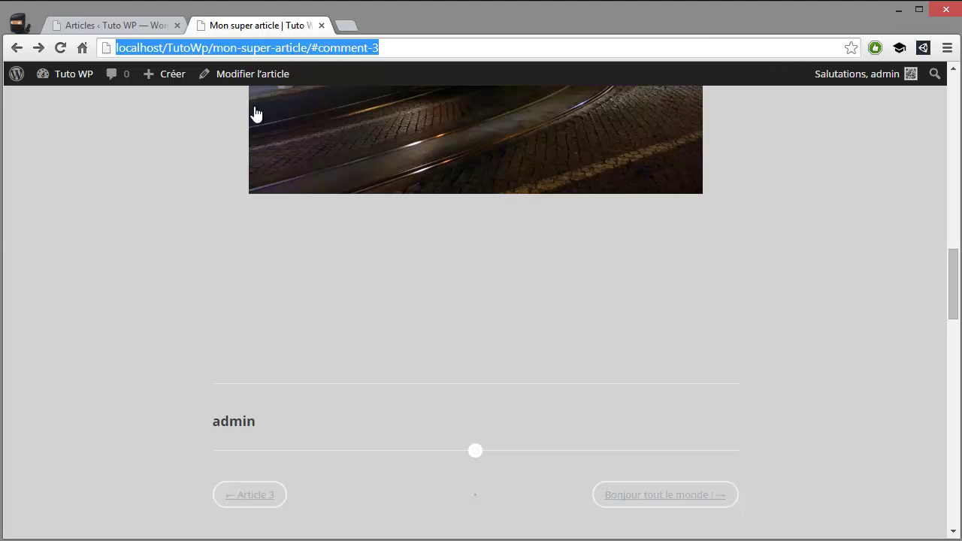
pyautogui.scroll(8, 285, 256)
pyautogui.scroll(5, 286, 261)
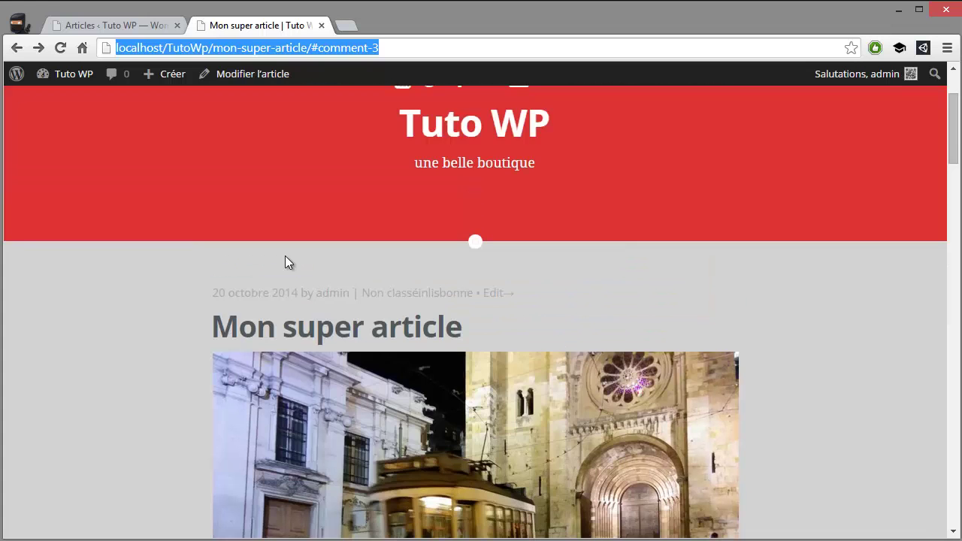
pyautogui.click(93, 26)
pyautogui.click(200, 297)
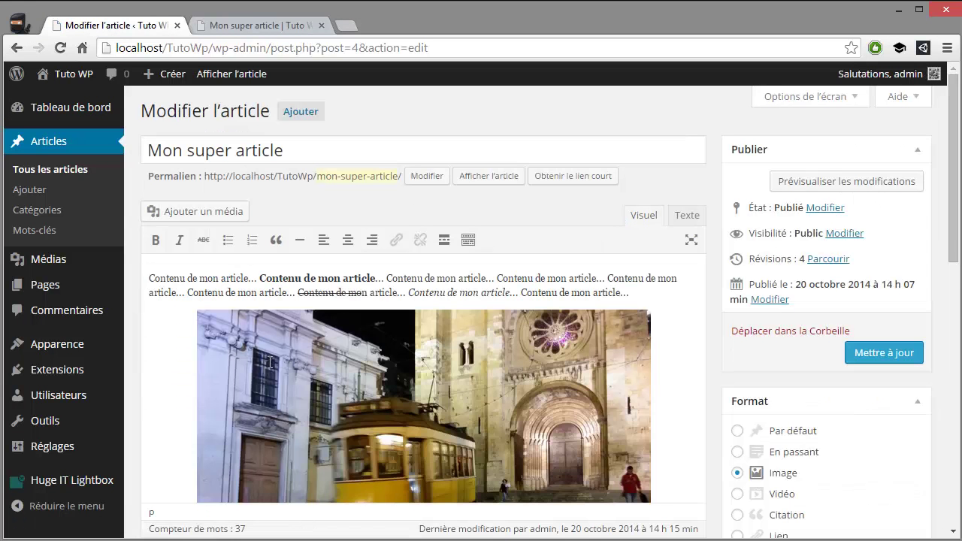
# Select the tram image in the article content and open its details for editing
pyautogui.click(271, 363)
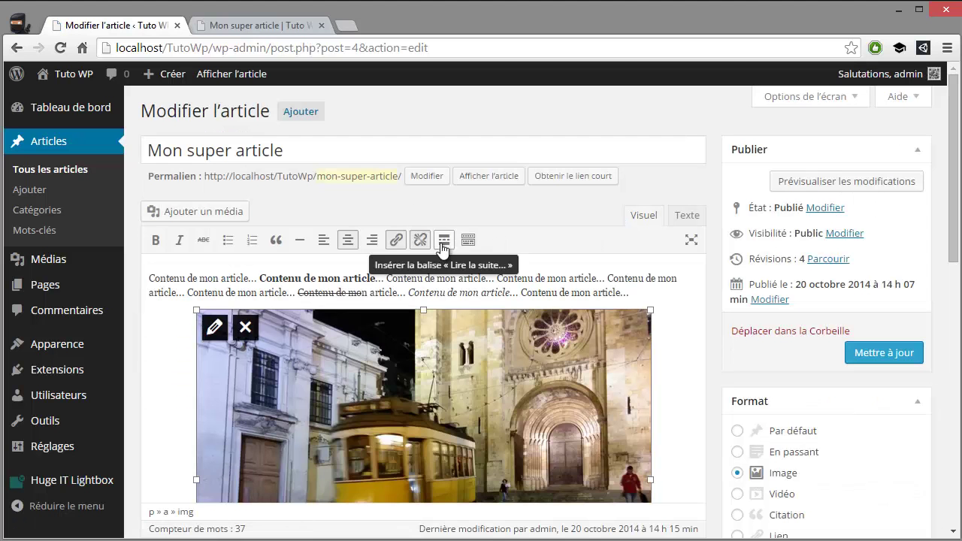
pyautogui.scroll(-3, 343, 293)
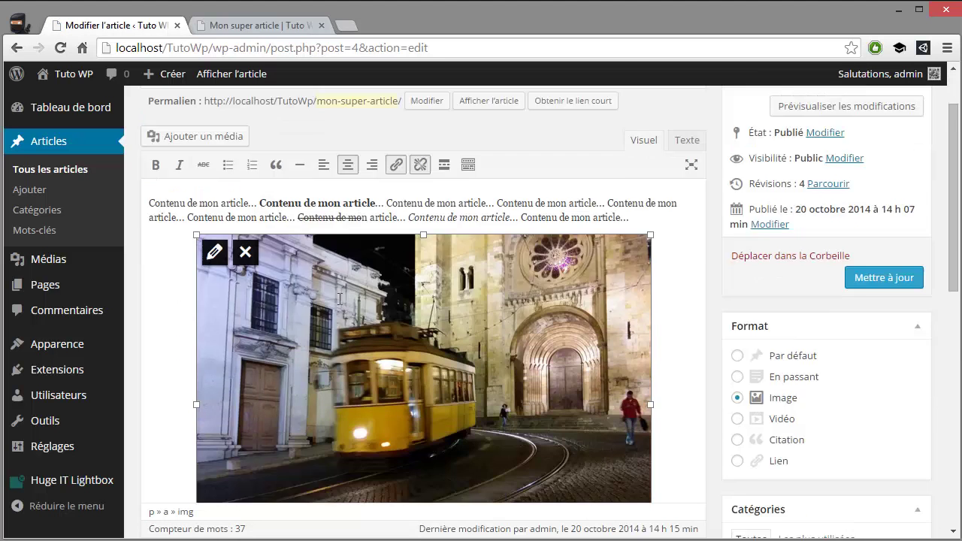
pyautogui.scroll(2, 349, 309)
pyautogui.click(214, 252)
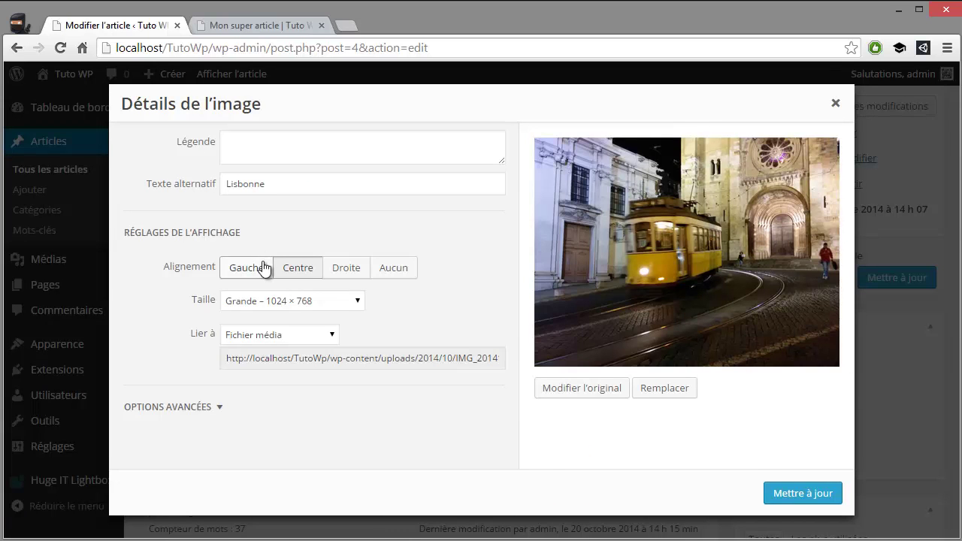
# Expand the image's advanced options, review its display and link settings, and update the image
pyautogui.scroll(-2, 545, 387)
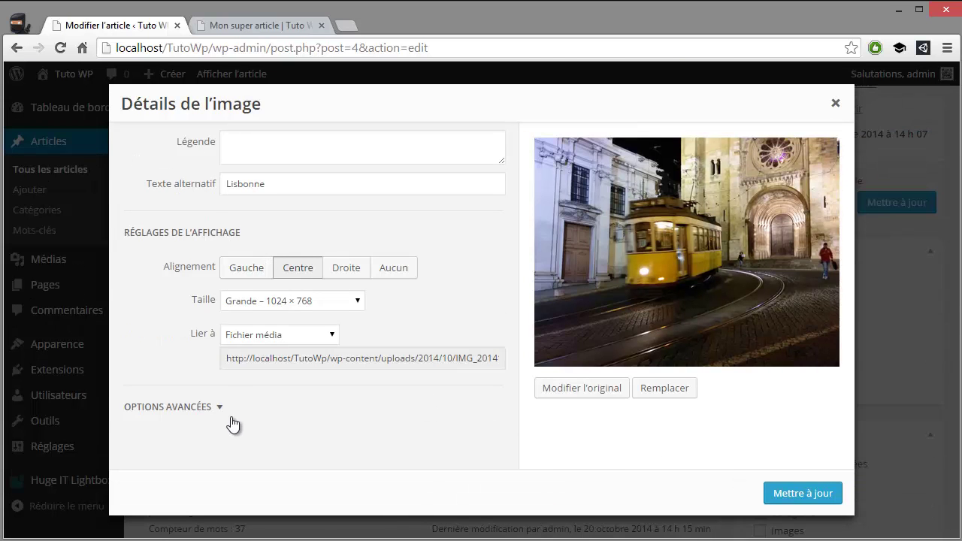
pyautogui.click(218, 410)
pyautogui.scroll(-2, 251, 410)
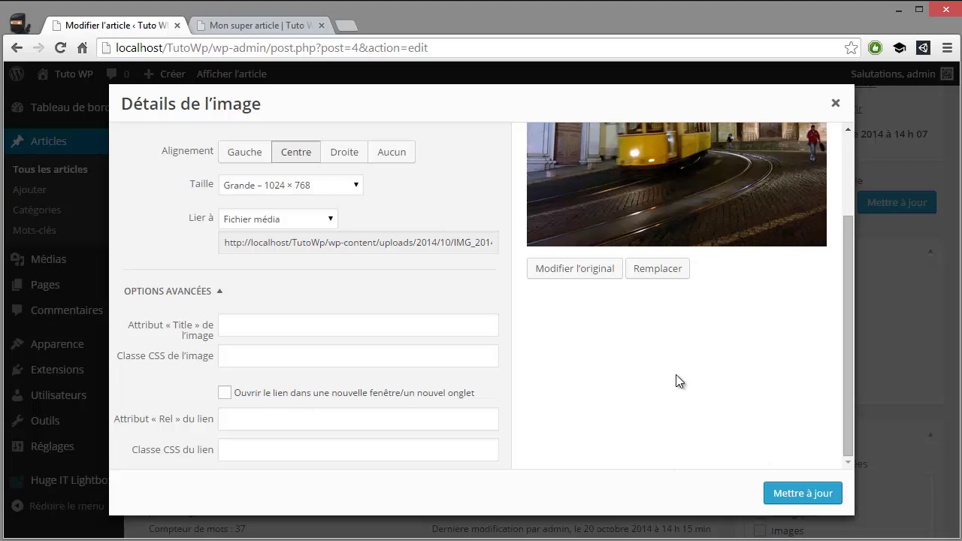
pyautogui.scroll(3, 675, 381)
pyautogui.click(787, 492)
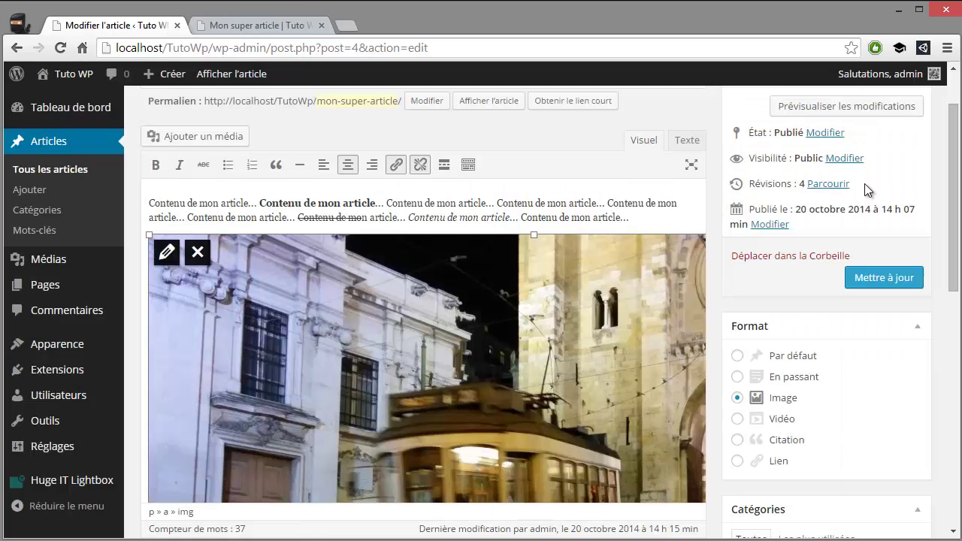
# Update the "Mon super article" article so the tram image's changes are saved
pyautogui.click(879, 279)
pyautogui.click(250, 25)
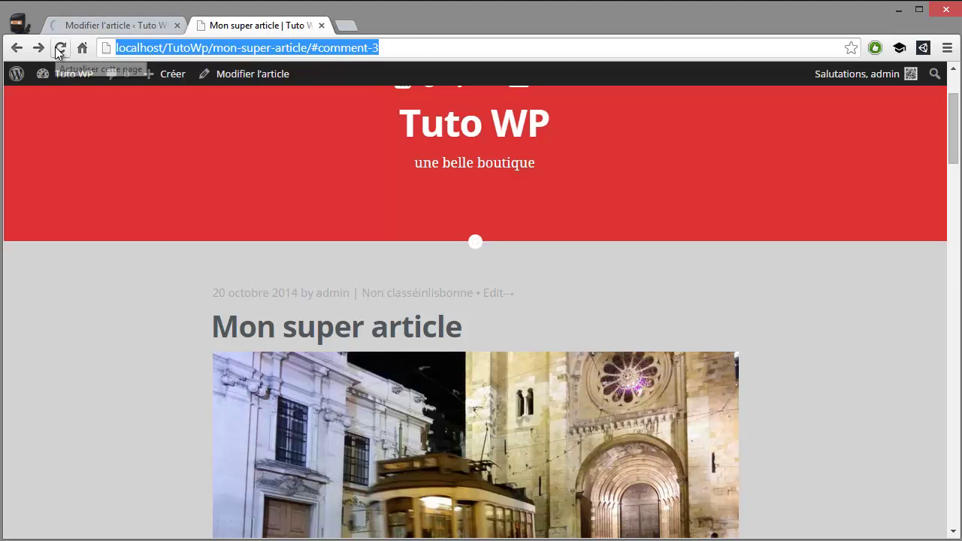
pyautogui.click(120, 26)
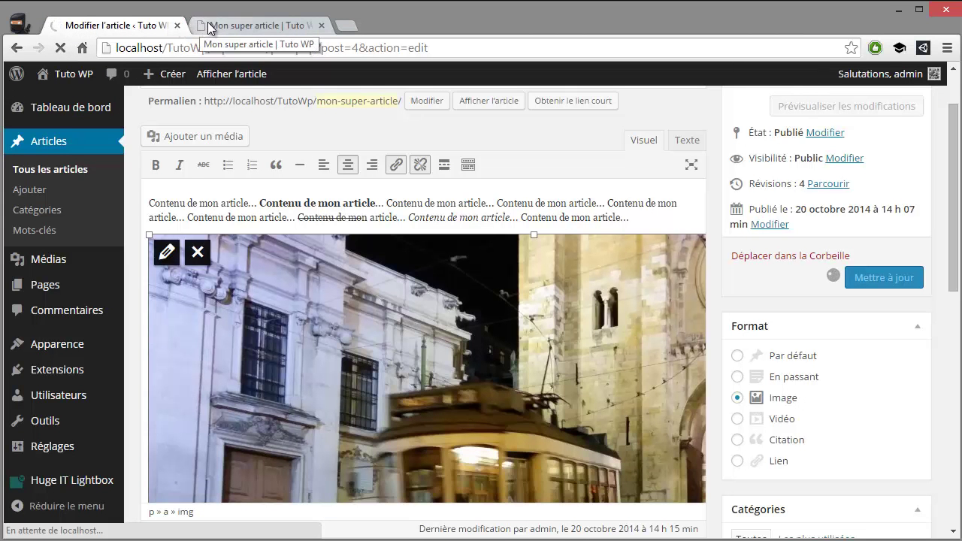
pyautogui.moveTo(153, 81)
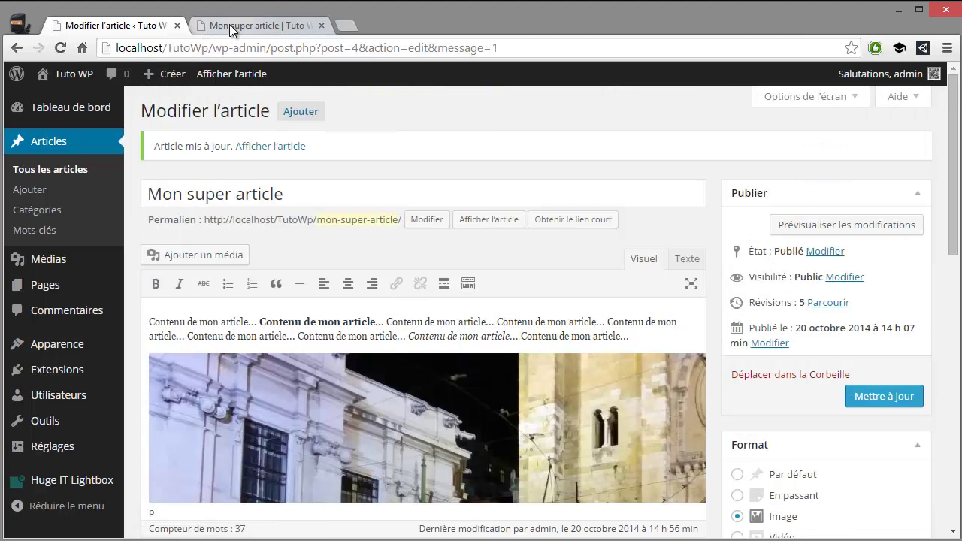
# Reload the published article, test how its tram image opens, and return to the article
pyautogui.click(229, 24)
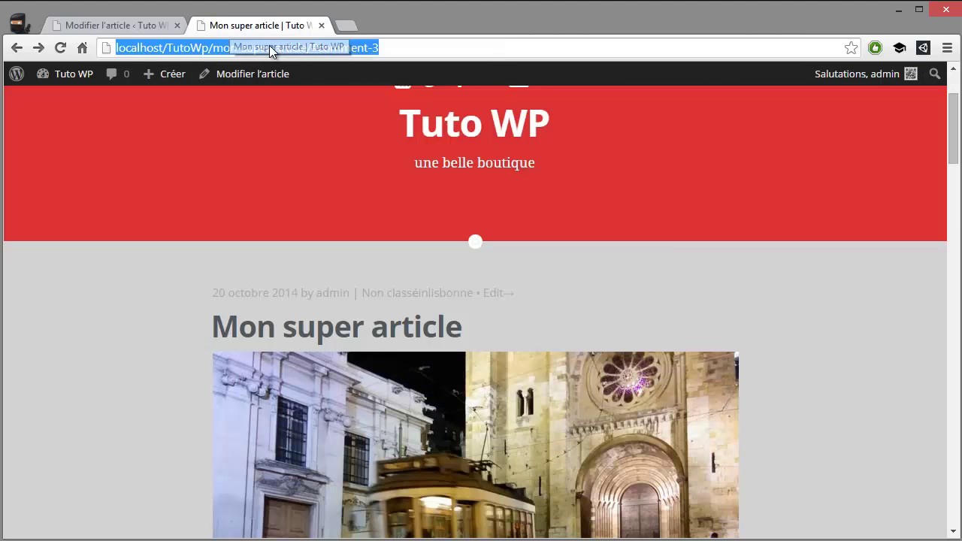
pyautogui.click(60, 47)
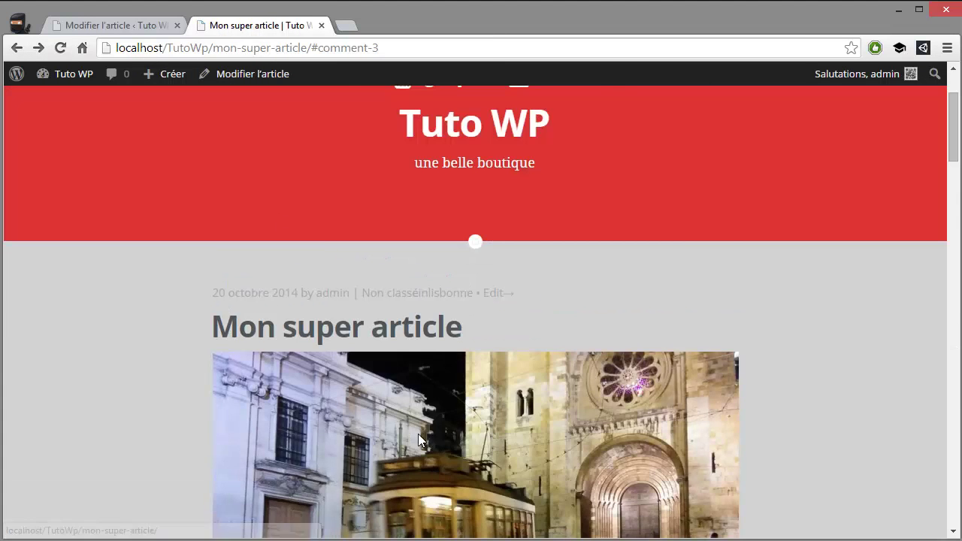
pyautogui.scroll(-4, 418, 433)
pyautogui.click(421, 412)
pyautogui.click(451, 320)
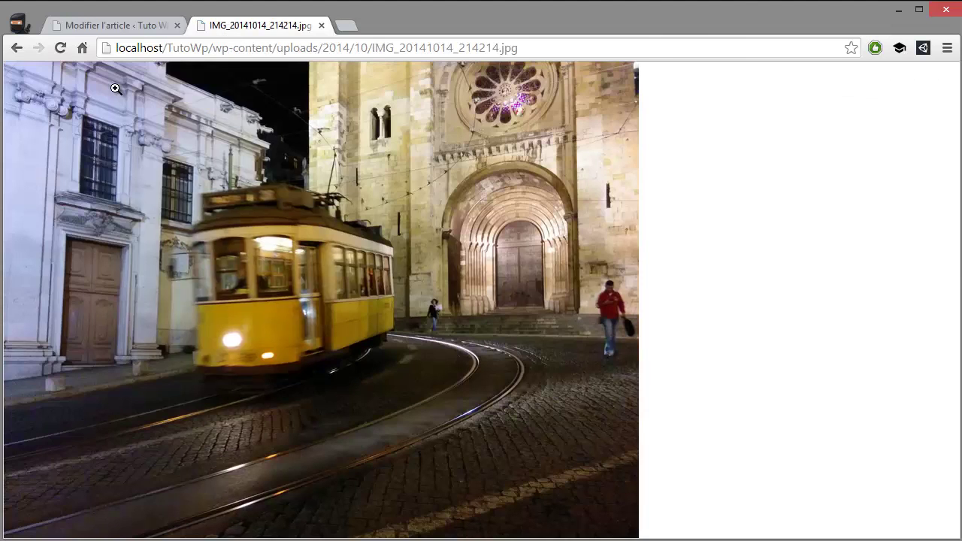
pyautogui.click(17, 47)
# Return to the WordPress administration and search the available extensions for "lightbox"
pyautogui.click(88, 24)
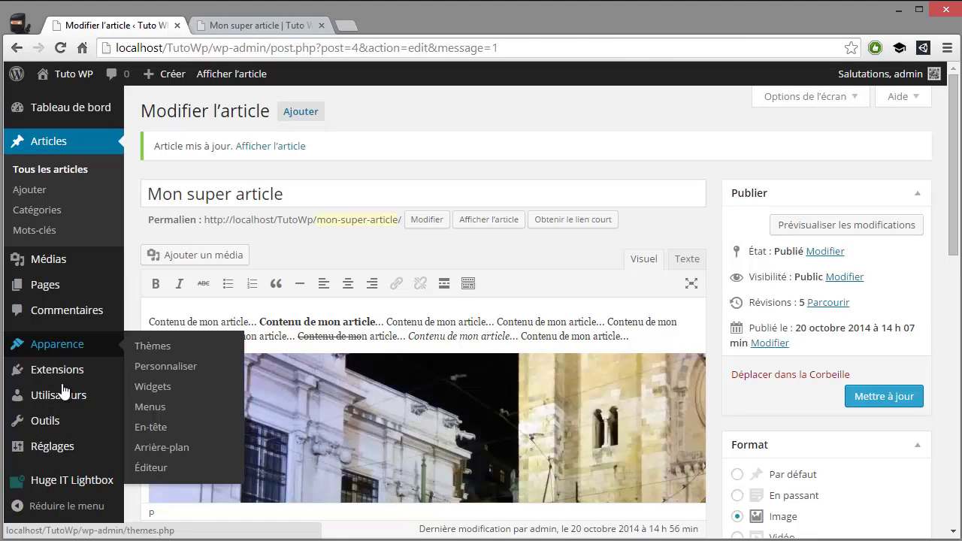
pyautogui.click(156, 396)
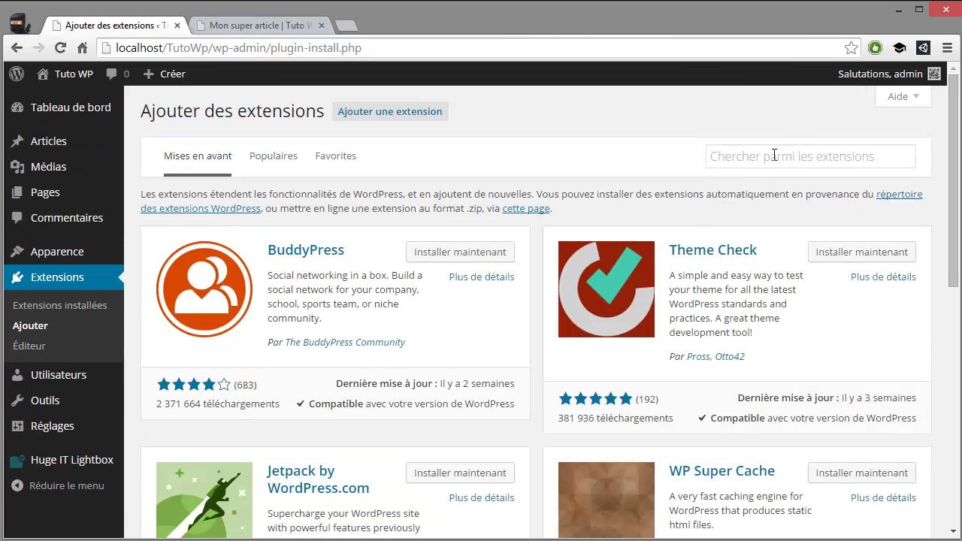
pyautogui.click(774, 157)
pyautogui.write('lightb')
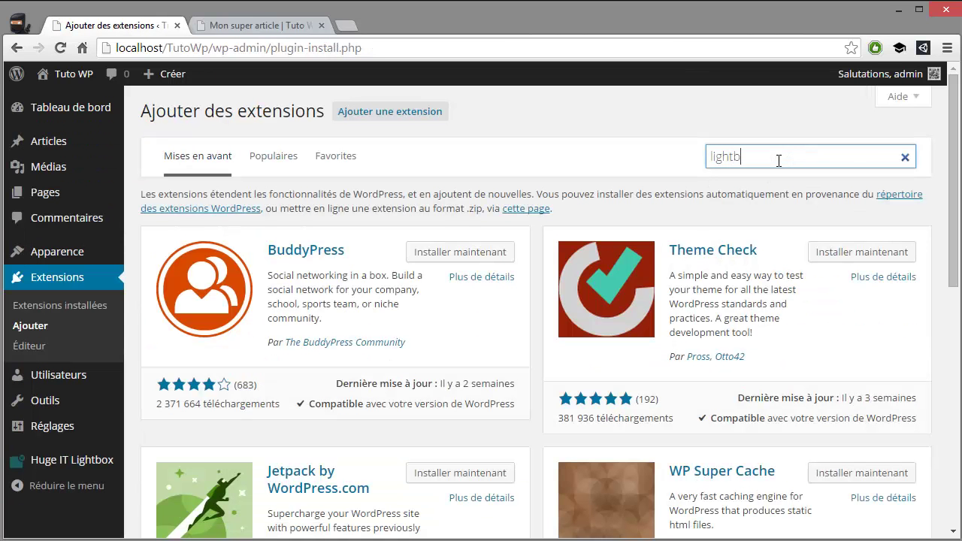
pyautogui.write('ox')
pyautogui.press('Return')
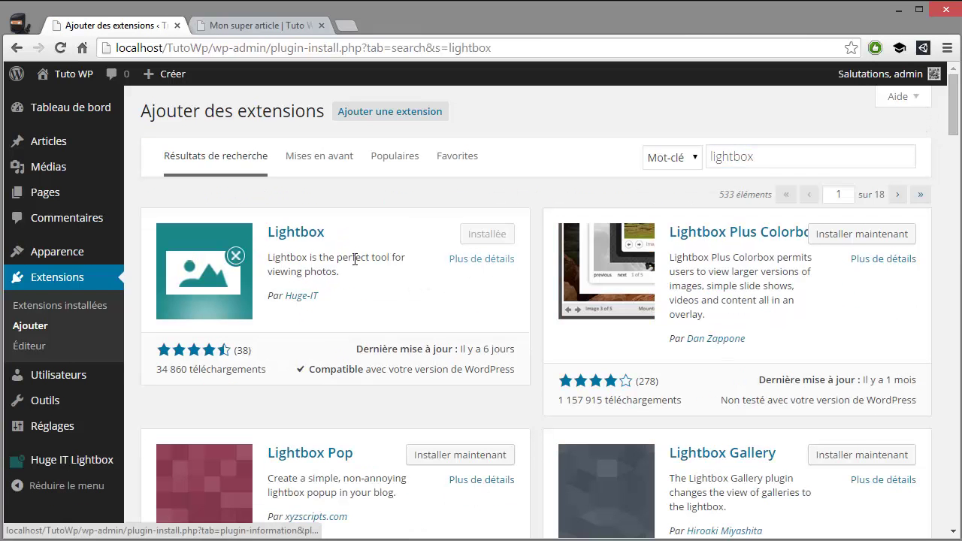
# View the details of the Huge-IT Lightbox extension and close them
pyautogui.click(237, 264)
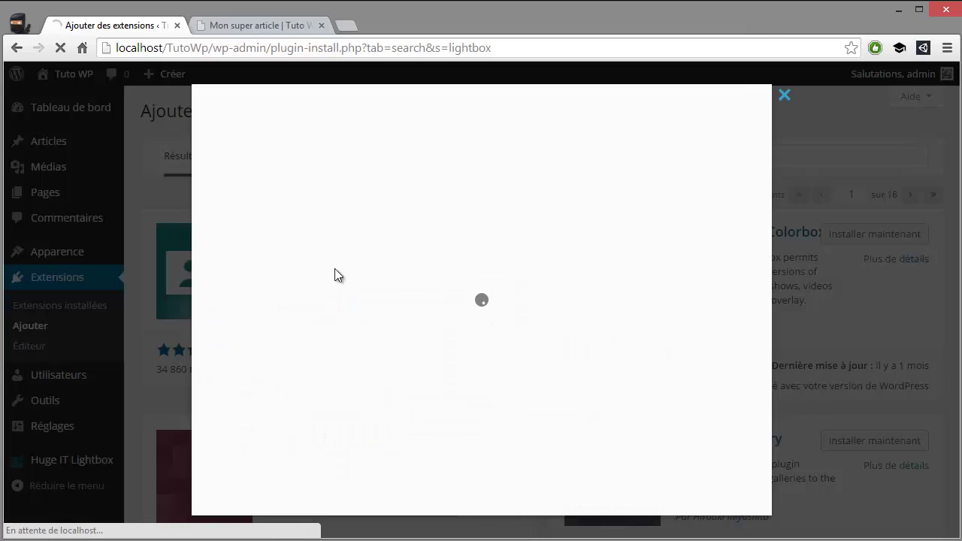
pyautogui.scroll(-2, 893, 301)
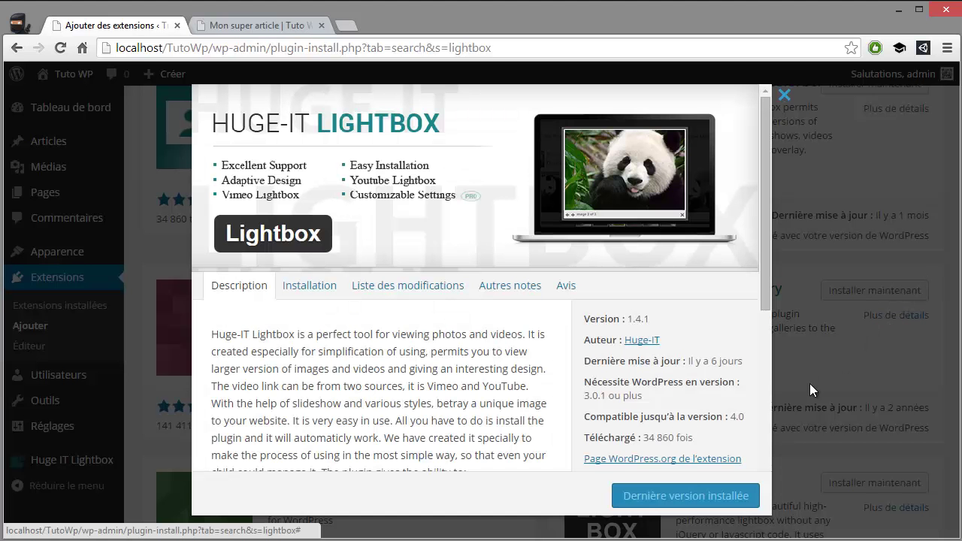
pyautogui.click(809, 383)
# Review the details of the Lightbox CSS3 extension, and install and activate it
pyautogui.scroll(-1, 591, 386)
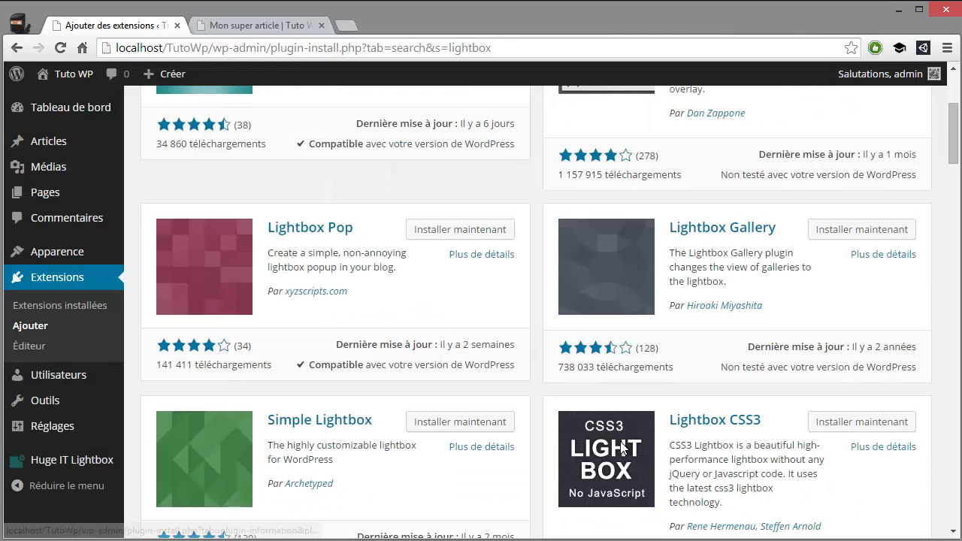
pyautogui.click(622, 447)
pyautogui.scroll(-3, 516, 324)
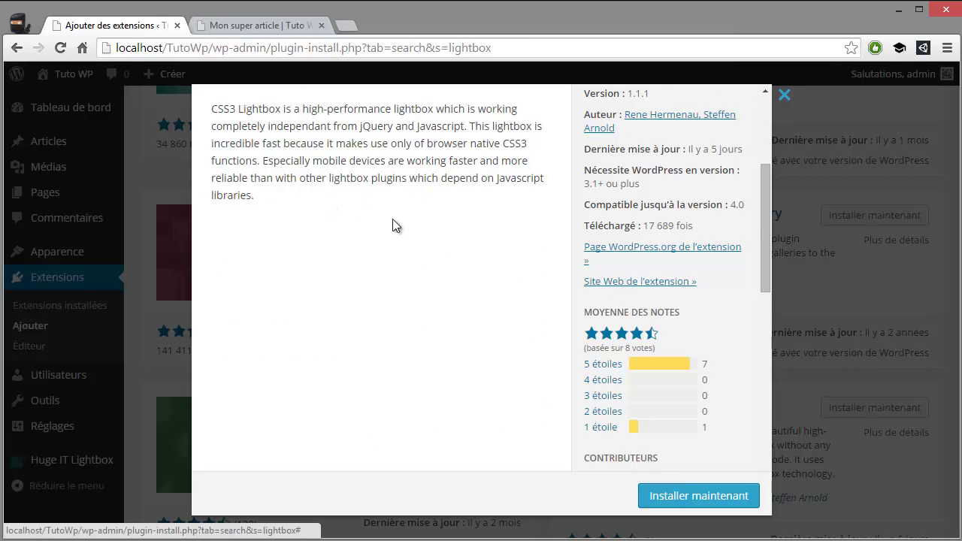
pyautogui.scroll(-3, 489, 324)
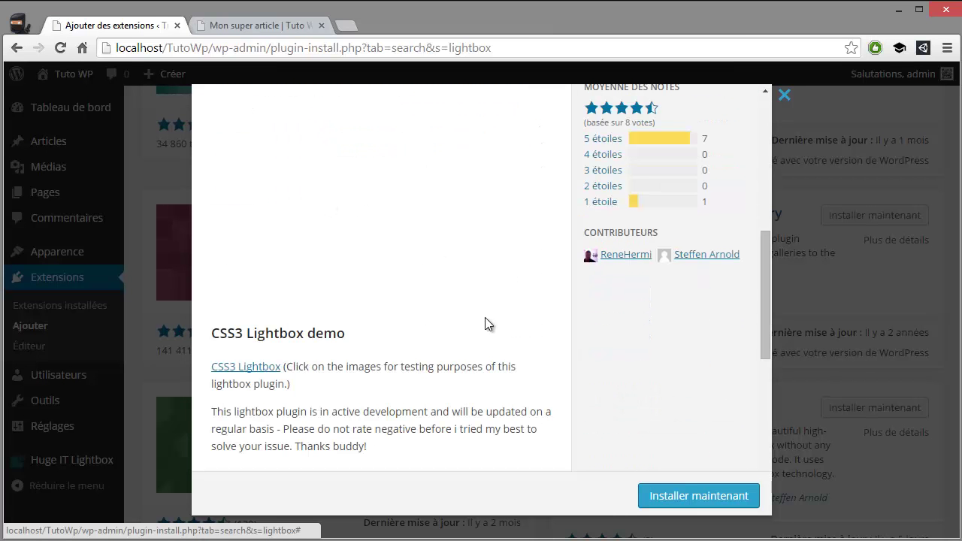
pyautogui.click(665, 495)
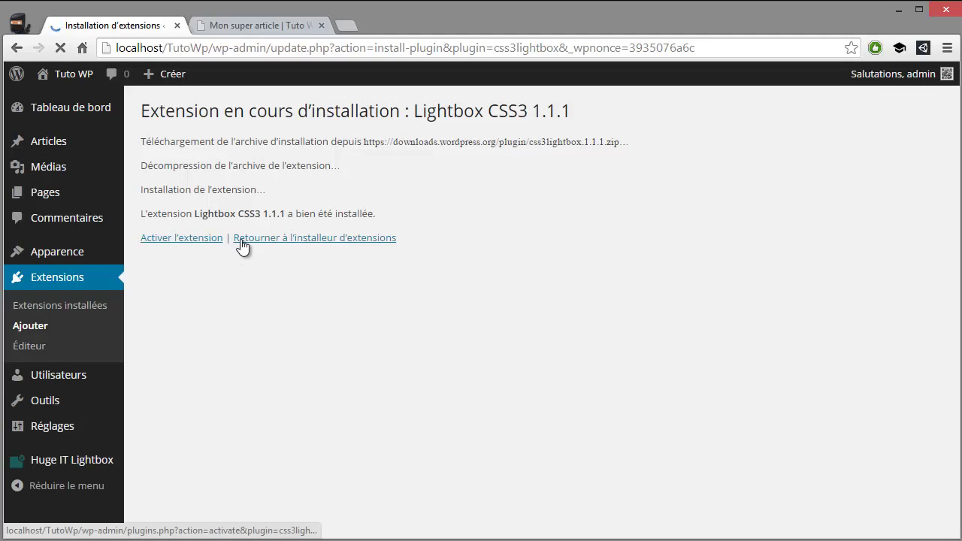
pyautogui.click(75, 460)
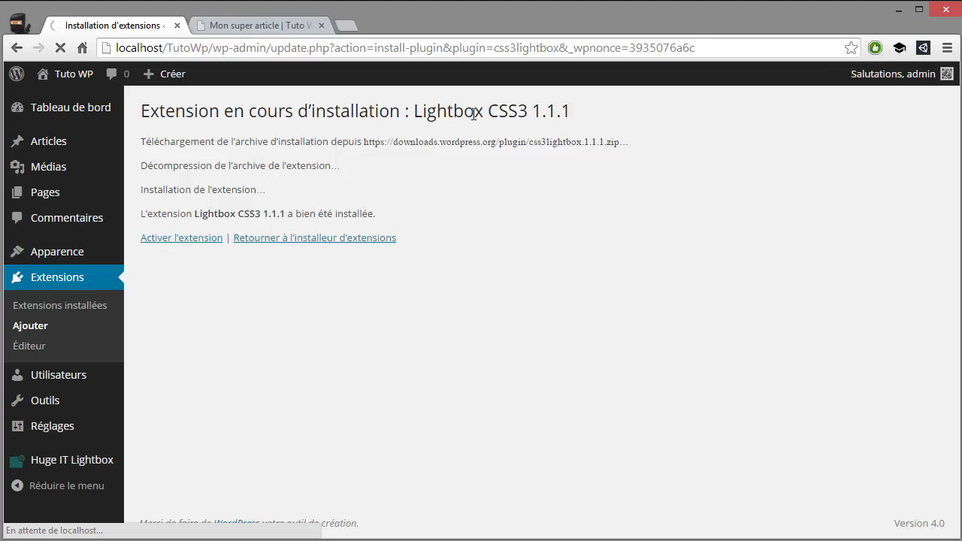
# Deactivate the Huge IT lightbox extension and read through the CSS3 Lightbox welcome page
pyautogui.scroll(-1, 210, 360)
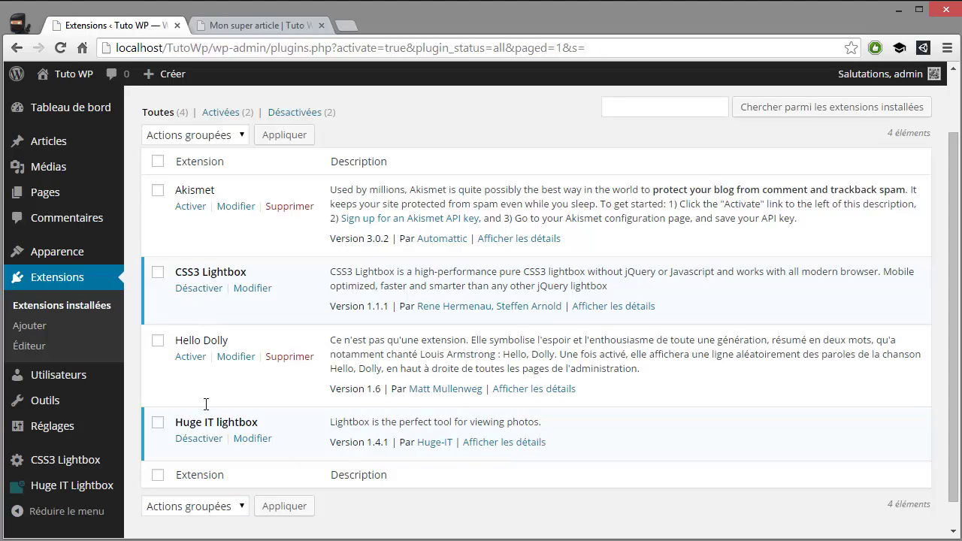
pyautogui.click(200, 440)
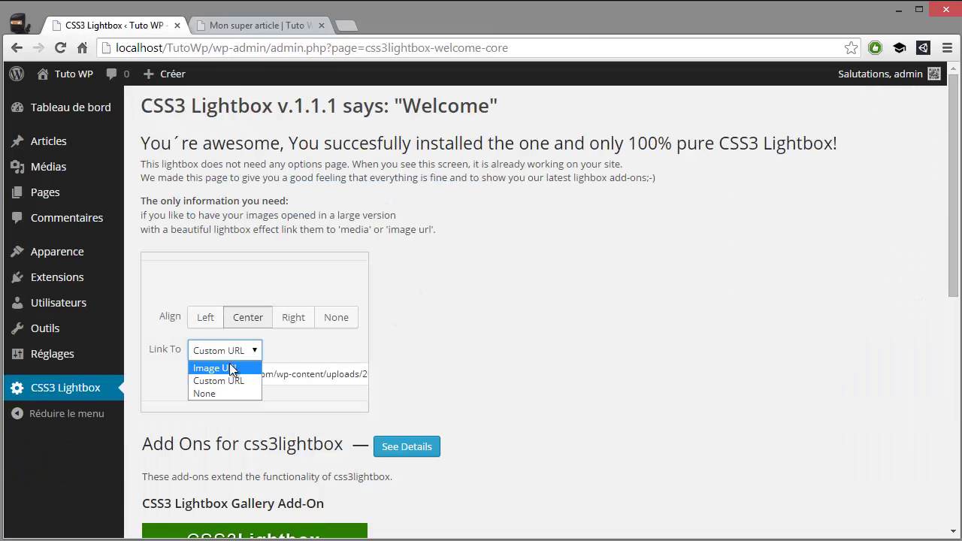
pyautogui.scroll(-6, 223, 293)
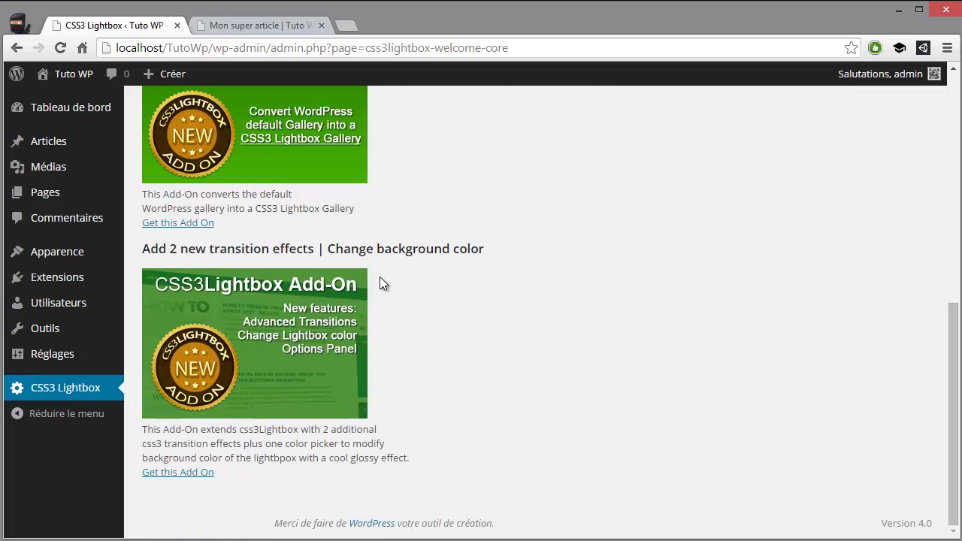
pyautogui.scroll(6, 379, 276)
# Switch to the published "Mon super article" page and test opening and closing its tram image in the lightbox
pyautogui.click(250, 21)
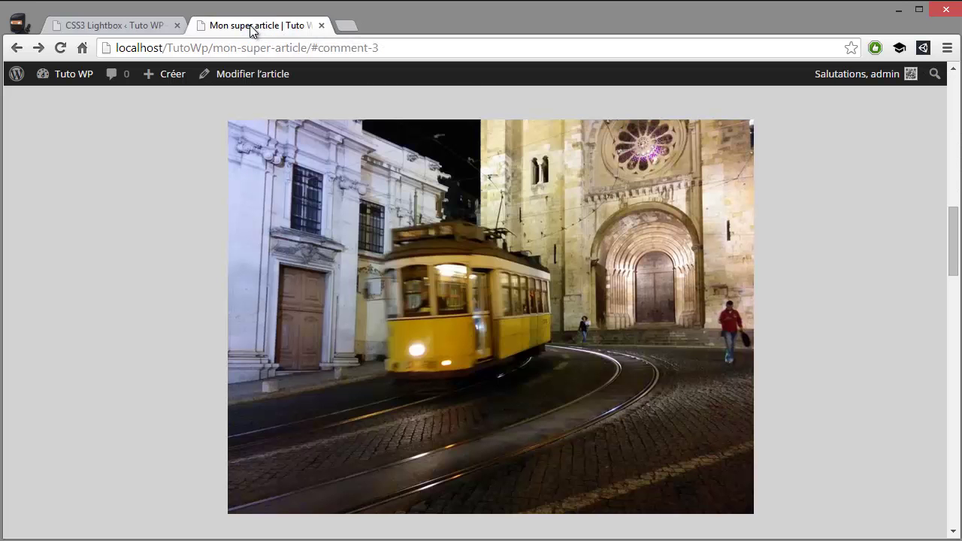
pyautogui.click(278, 217)
pyautogui.scroll(3, 108, 202)
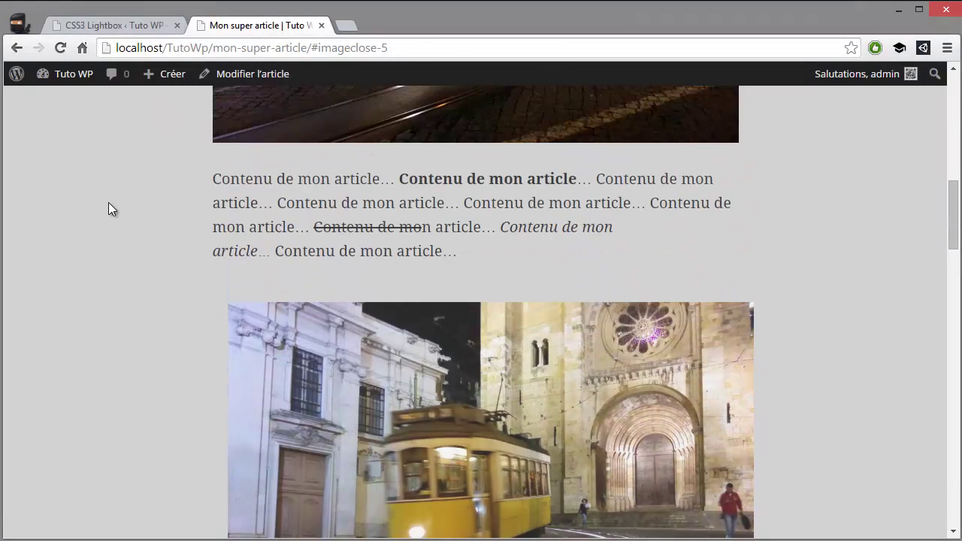
pyautogui.scroll(-3, 106, 202)
pyautogui.scroll(-1, 278, 266)
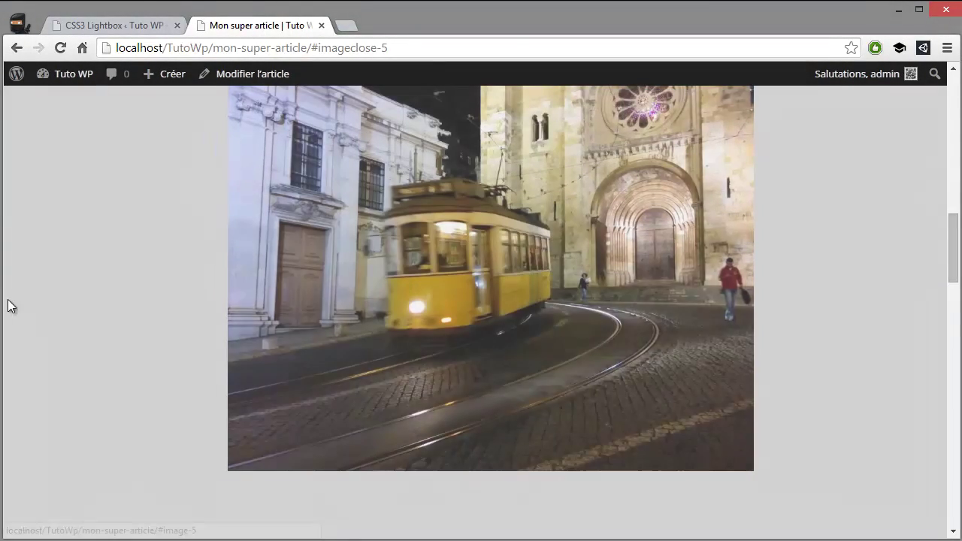
pyautogui.scroll(2, 55, 309)
pyautogui.scroll(-1, 54, 300)
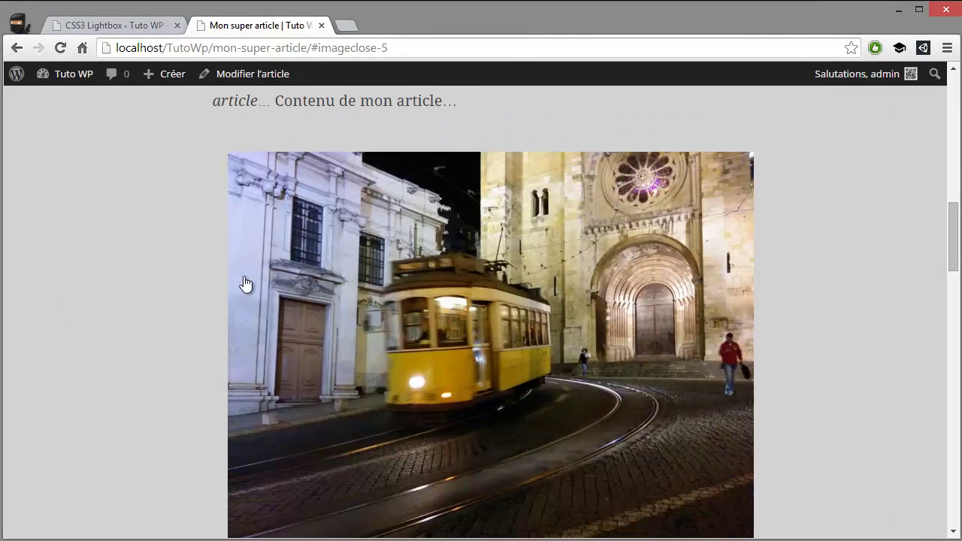
# Reopen the tram image in the lightbox, check how the popup behaves while the page scrolls, and close it
pyautogui.click(279, 280)
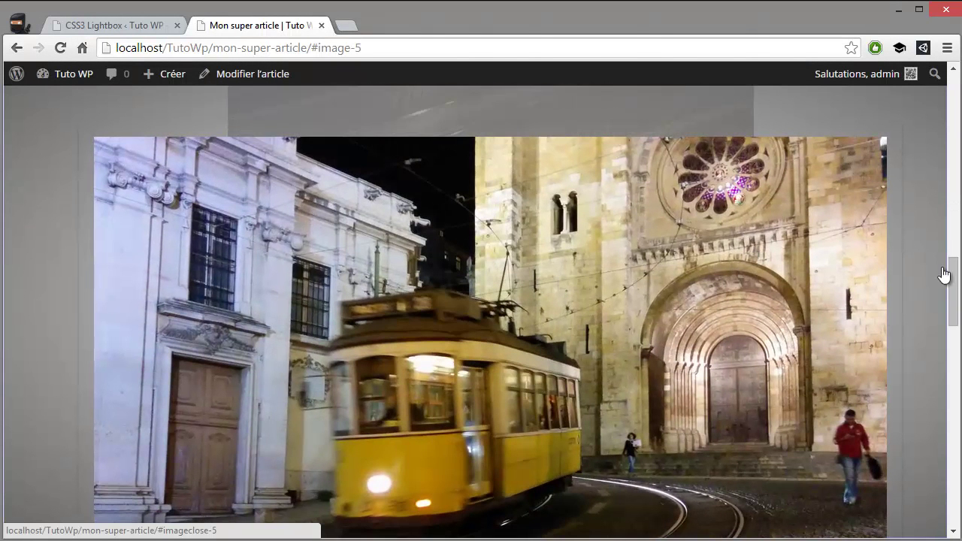
pyautogui.moveTo(943, 274); pyautogui.dragTo(938, 315)
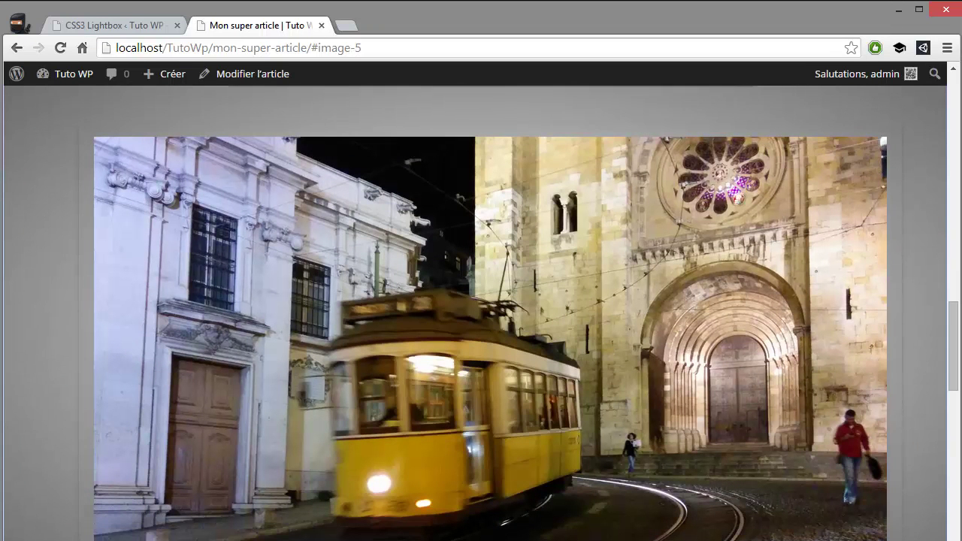
pyautogui.scroll(-5, 954, 360)
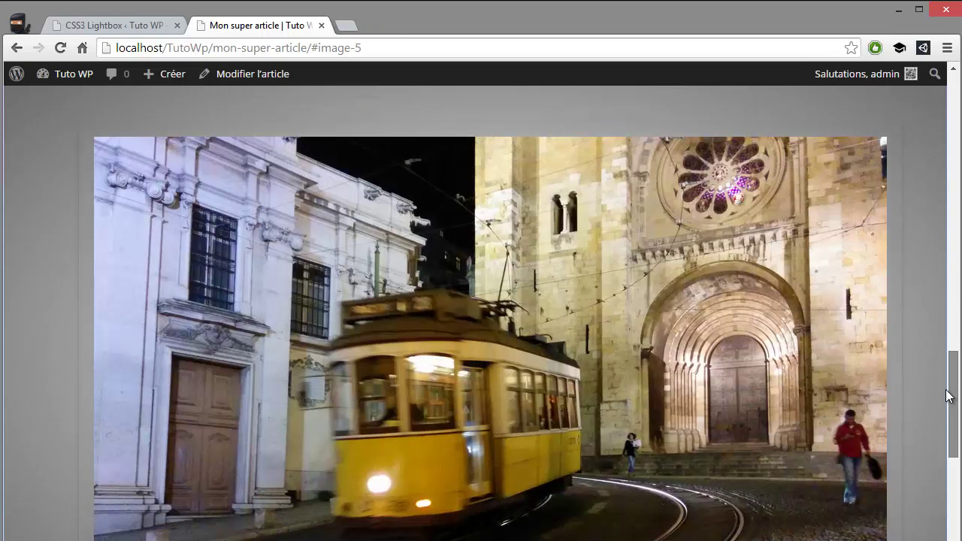
pyautogui.scroll(3, 957, 357)
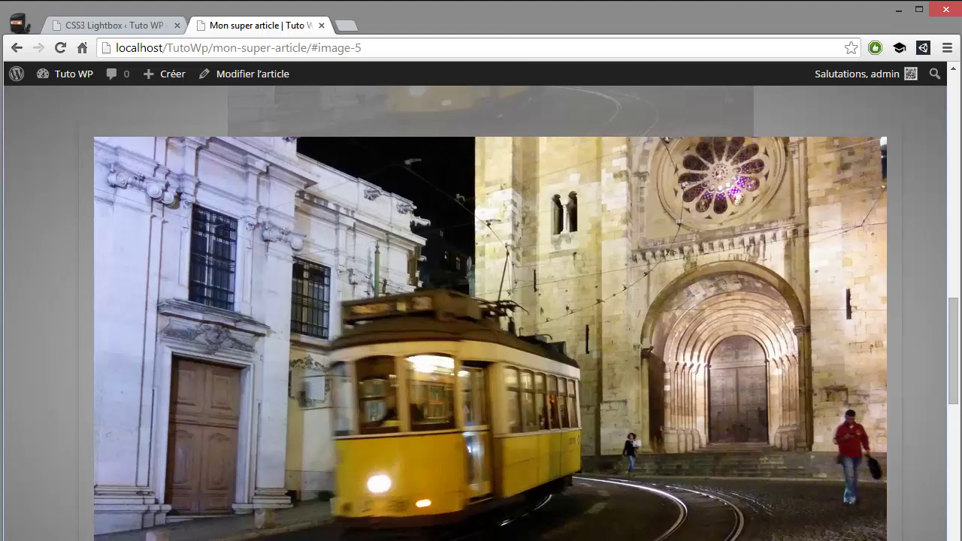
pyautogui.scroll(2, 904, 538)
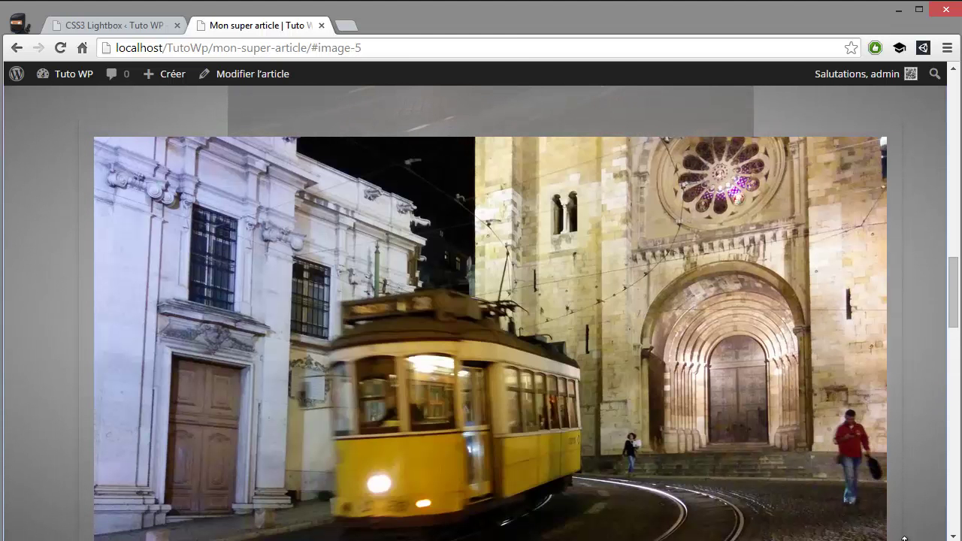
pyautogui.click(934, 179)
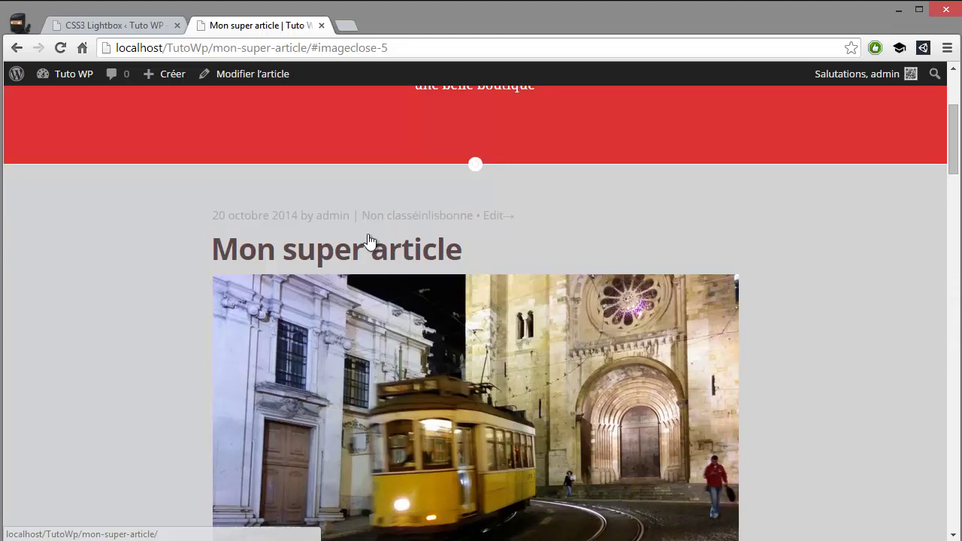
# Open "Article 3" from the recent articles list and find its photos
pyautogui.scroll(1, 380, 244)
pyautogui.scroll(-10, 406, 255)
pyautogui.scroll(-10, 418, 257)
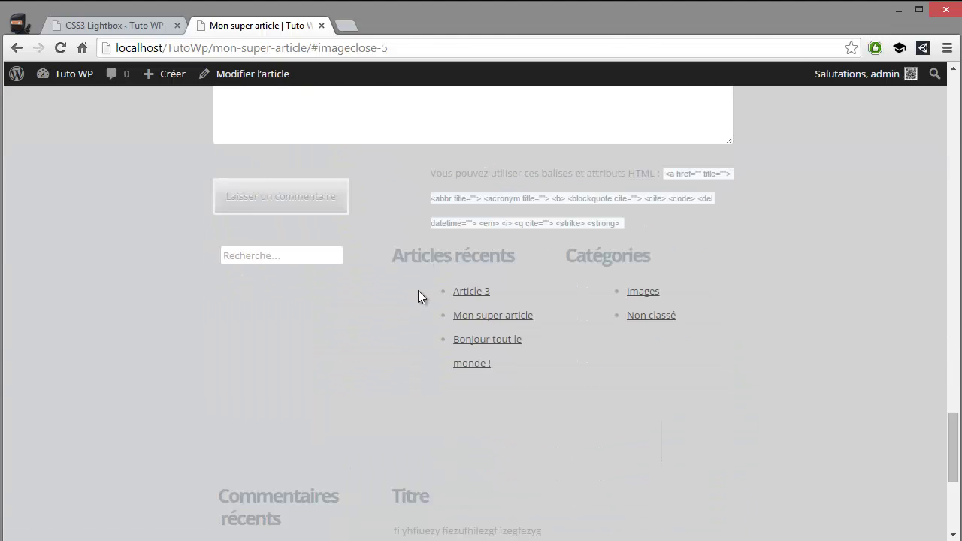
pyautogui.click(469, 292)
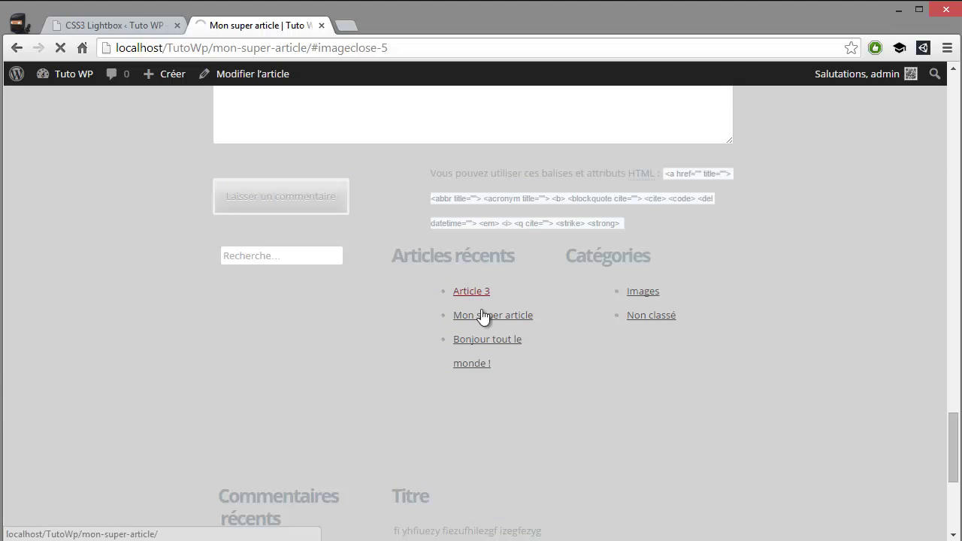
pyautogui.scroll(-7, 514, 297)
pyautogui.scroll(2, 504, 286)
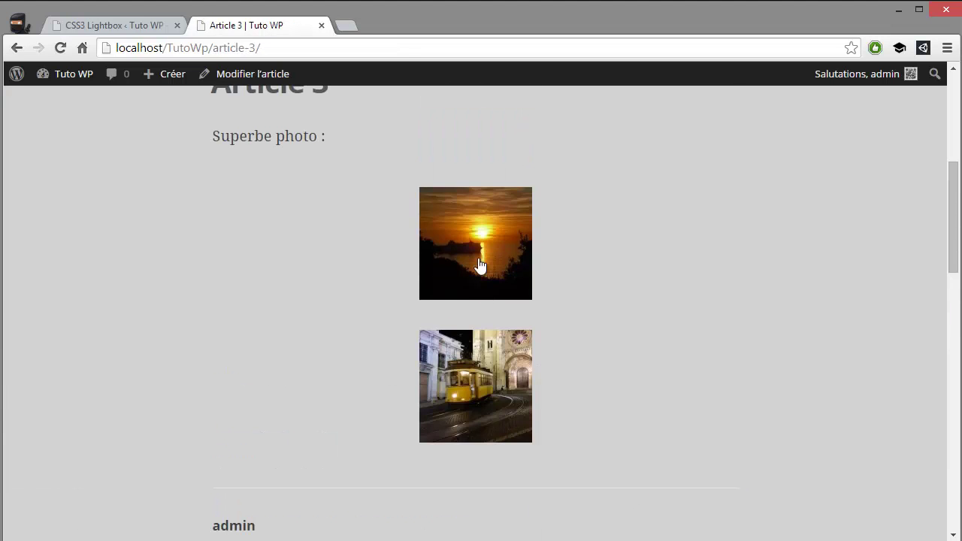
# Test the sunset photo's link in Article 3 through its attachment page to the full-size image
pyautogui.click(480, 266)
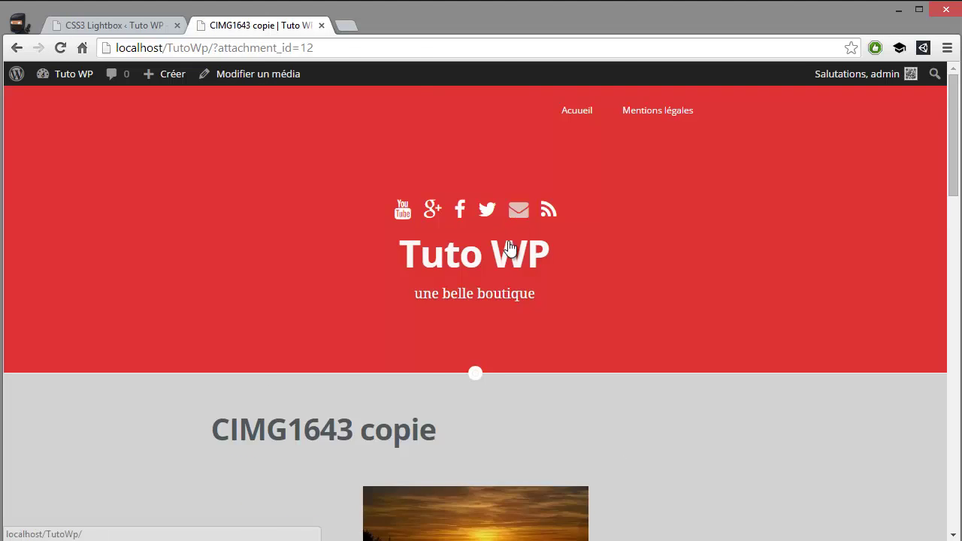
pyautogui.scroll(-3, 491, 318)
pyautogui.click(495, 312)
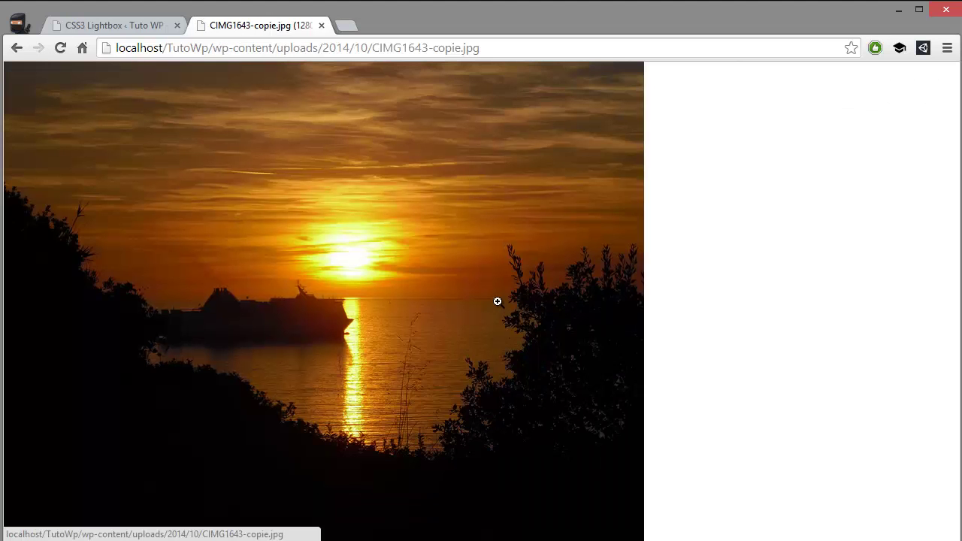
# Return from the full-size sunset image to its attachment page and look over the page
pyautogui.click(17, 48)
pyautogui.scroll(-5, 317, 208)
pyautogui.scroll(2, 300, 196)
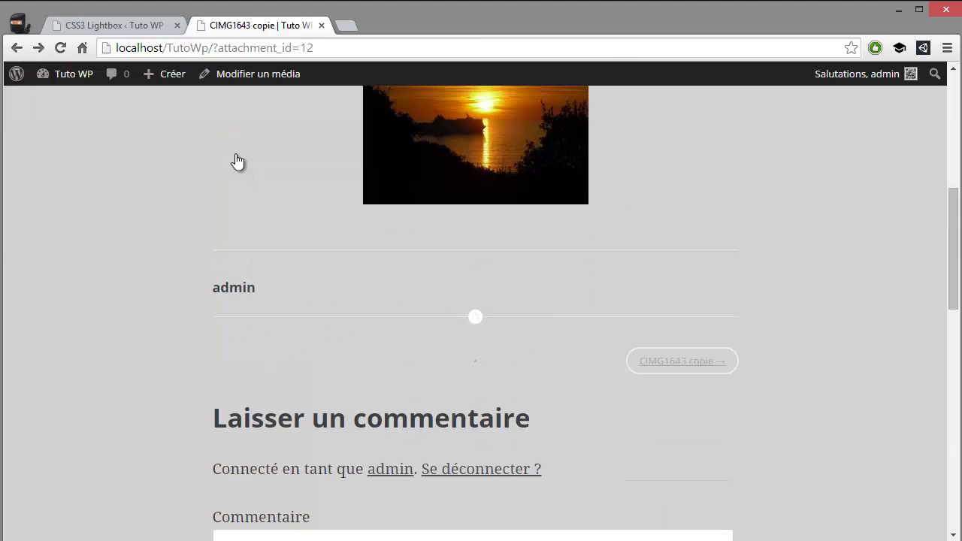
pyautogui.scroll(3, 439, 221)
# Switch to the WordPress admin, open the installed extensions list and search it for "galery"
pyautogui.click(89, 23)
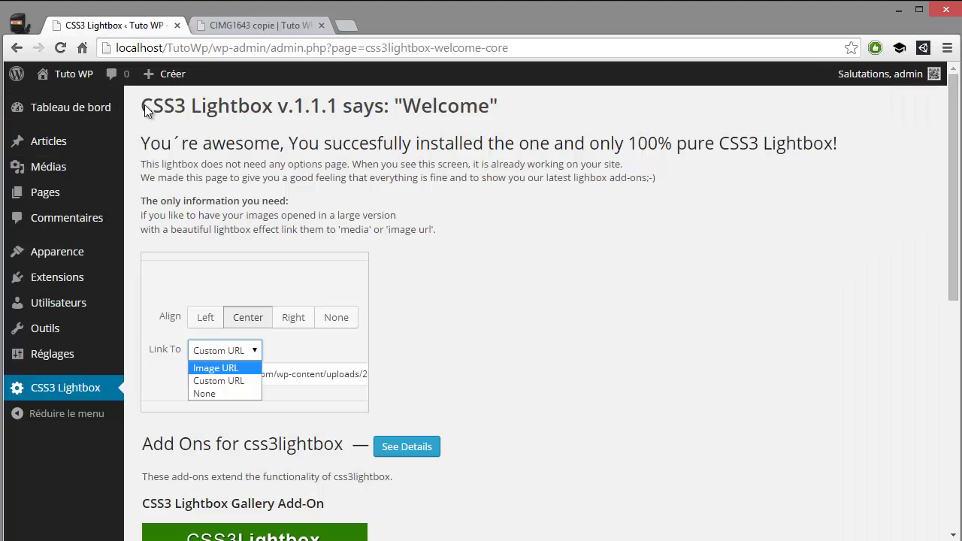
pyautogui.moveTo(38, 282)
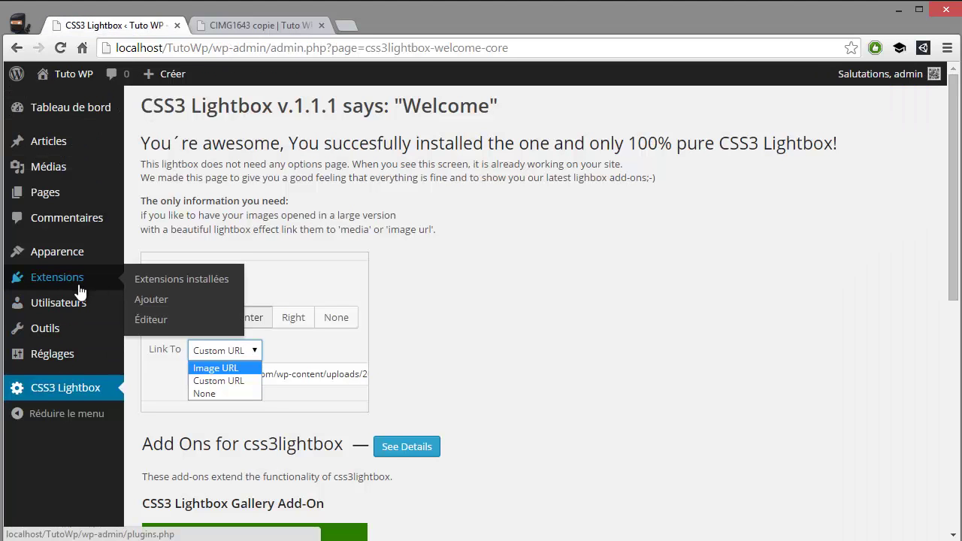
pyautogui.click(79, 289)
pyautogui.moveTo(39, 257)
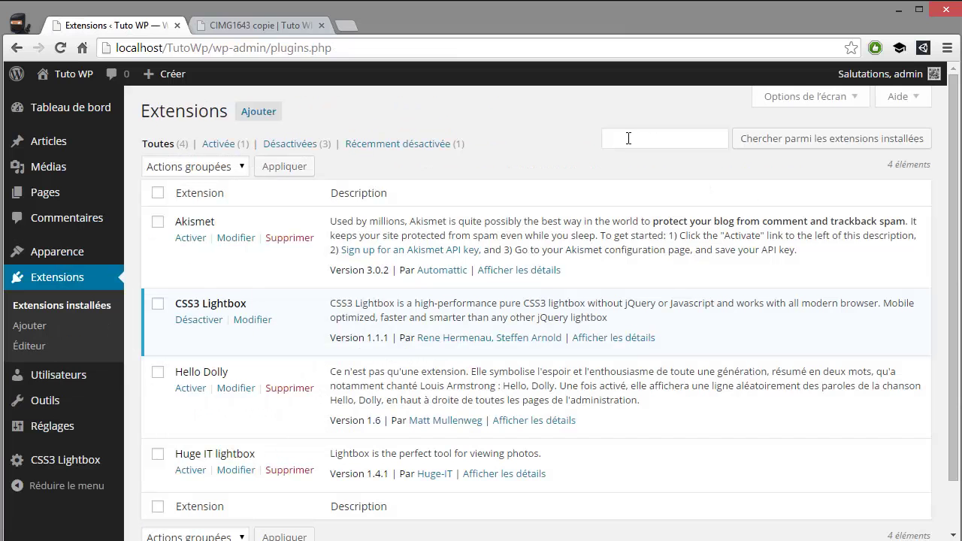
pyautogui.click(625, 139)
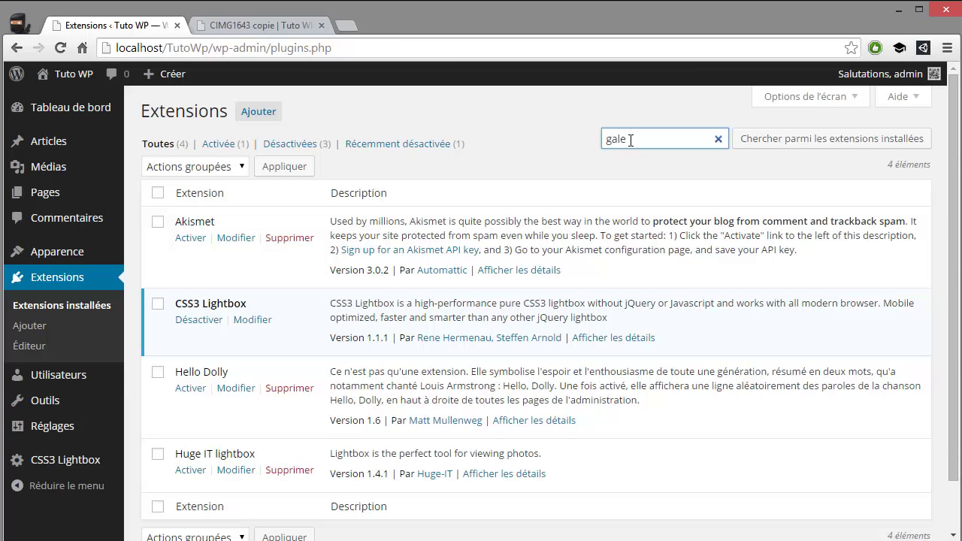
pyautogui.press('Return')
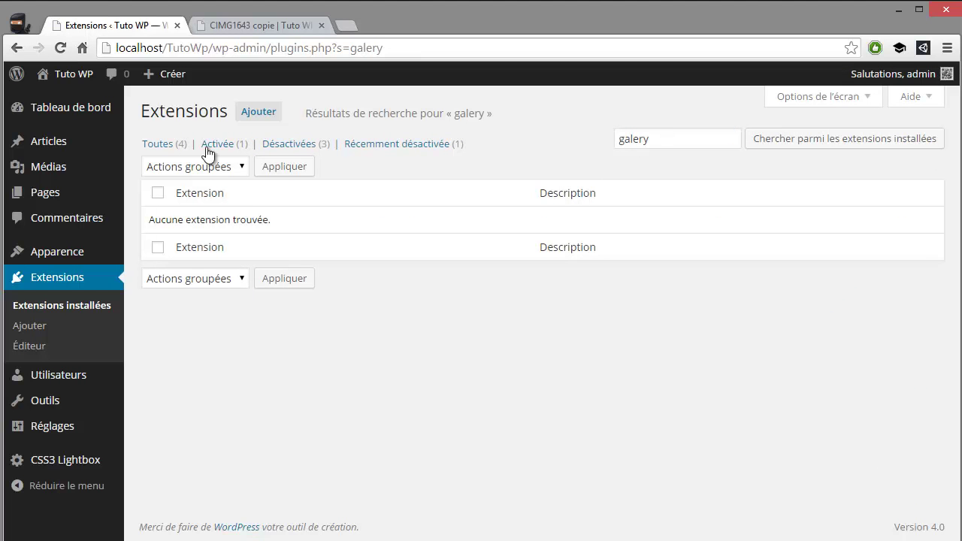
# Search the catalogue of new extensions for "galery" and look through the results
pyautogui.click(255, 111)
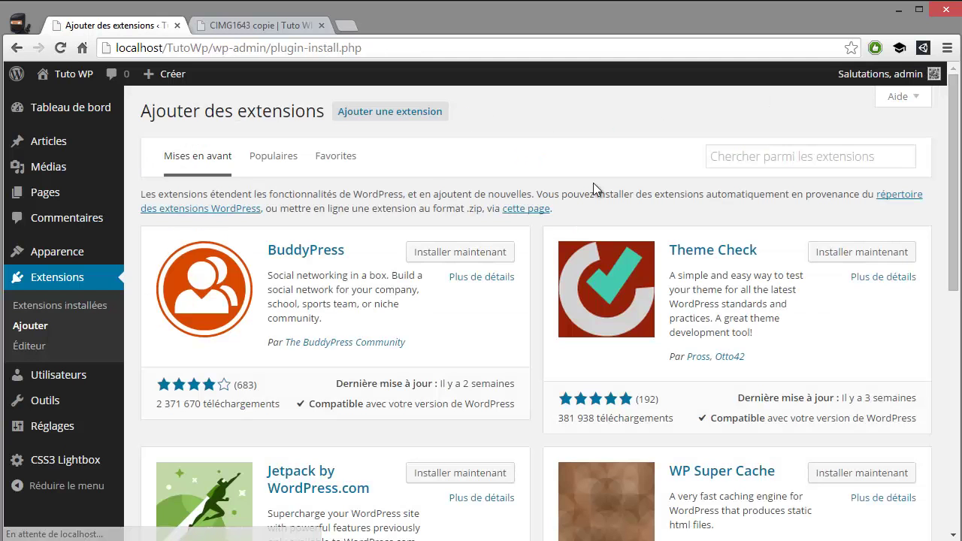
pyautogui.click(774, 156)
pyautogui.write('galery')
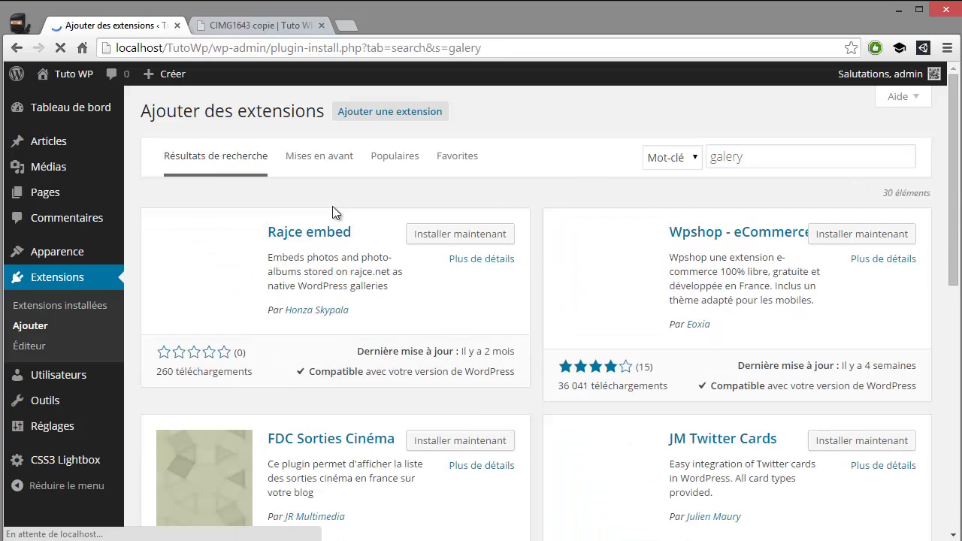
pyautogui.scroll(-3, 444, 321)
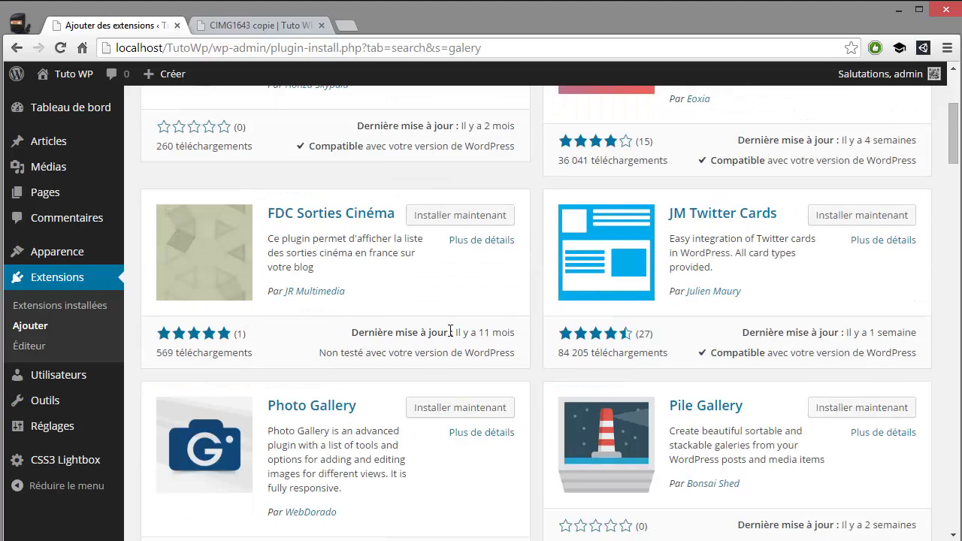
pyautogui.scroll(3, 483, 336)
# Search the extension catalogue for "slider" instead and compare the proposed slider extensions
pyautogui.moveTo(744, 156); pyautogui.dragTo(699, 154)
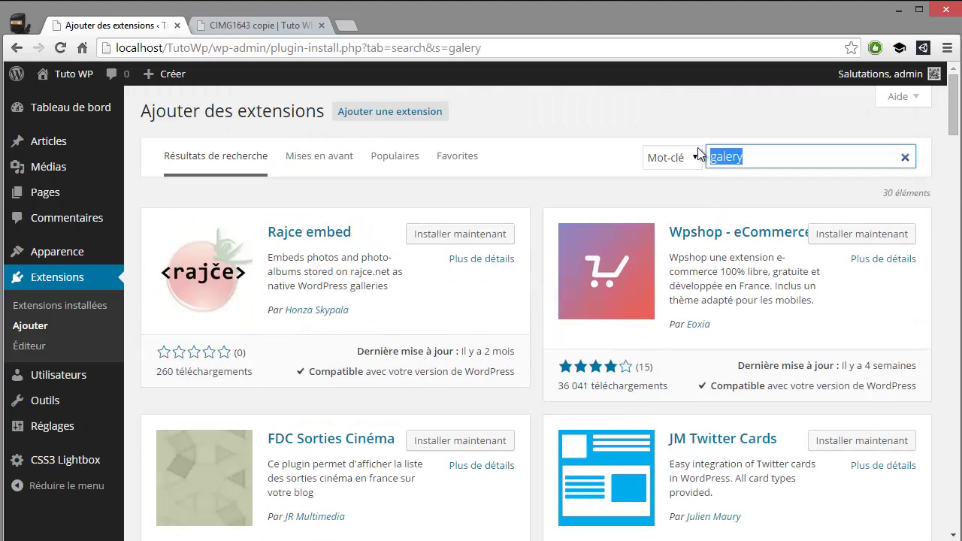
pyautogui.write('slider')
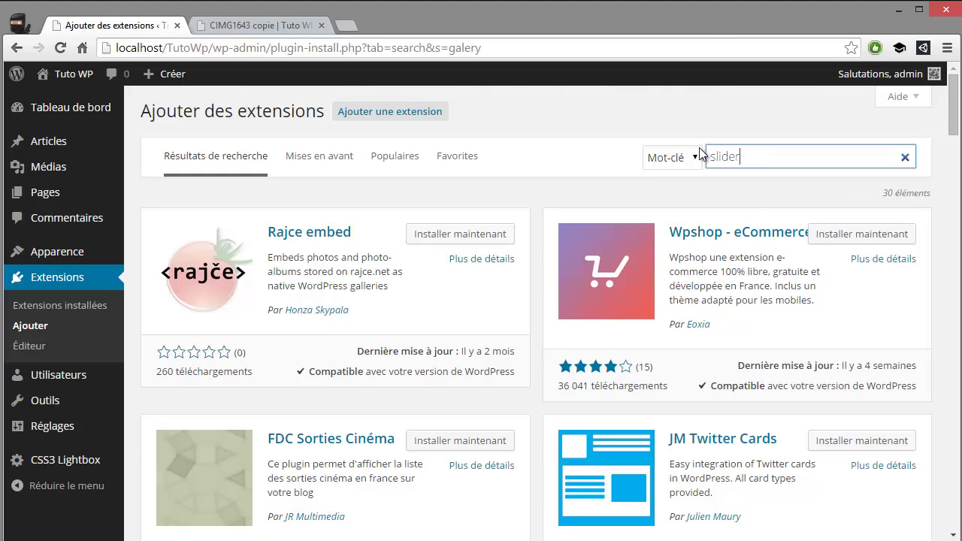
pyautogui.press('Return')
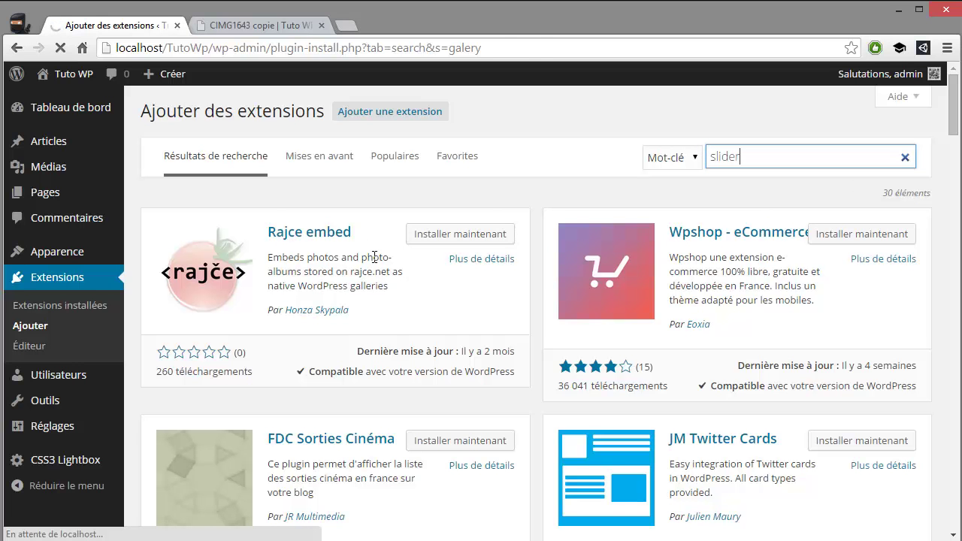
pyautogui.scroll(-3, 425, 281)
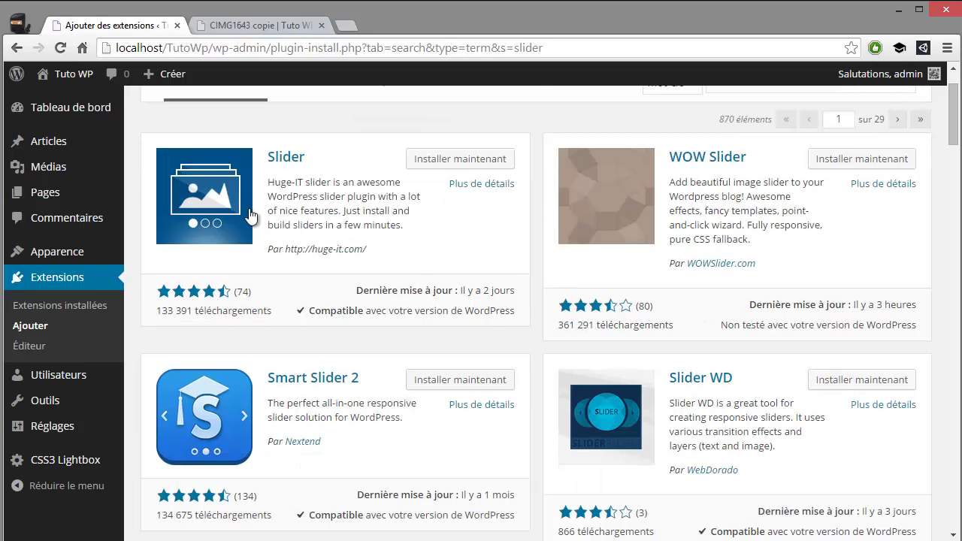
pyautogui.scroll(-3, 615, 386)
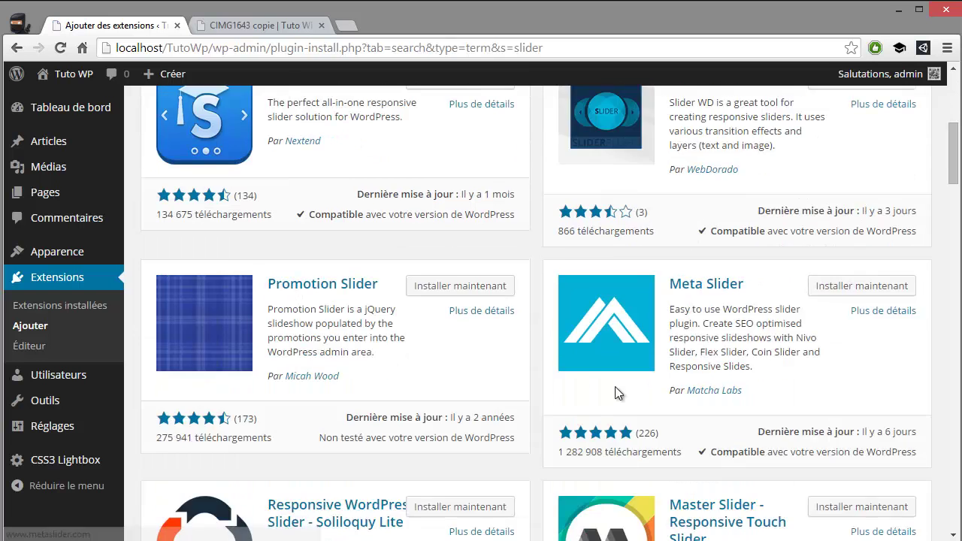
pyautogui.scroll(6, 556, 389)
# Install and activate the Huge-IT "Slider" extension, and check its entry among the installed extensions
pyautogui.click(465, 234)
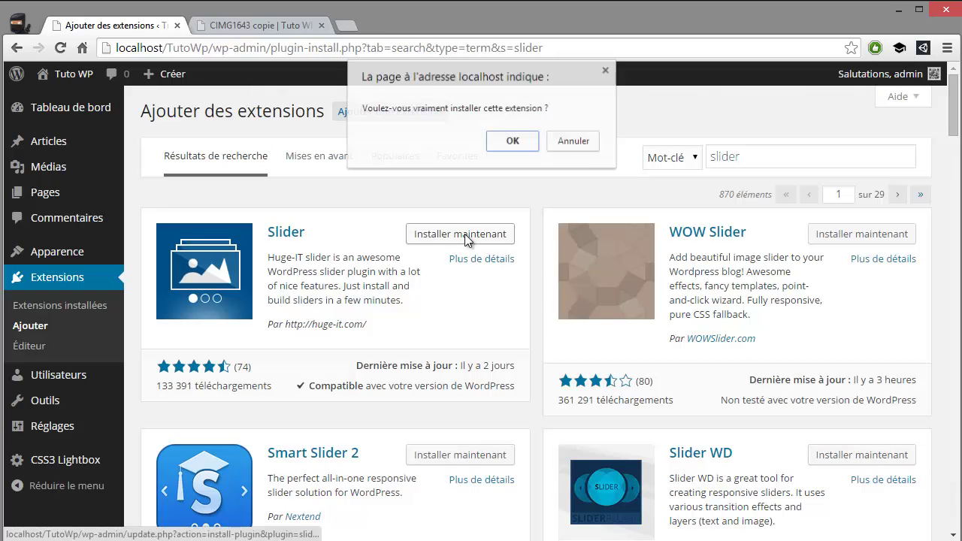
pyautogui.click(510, 142)
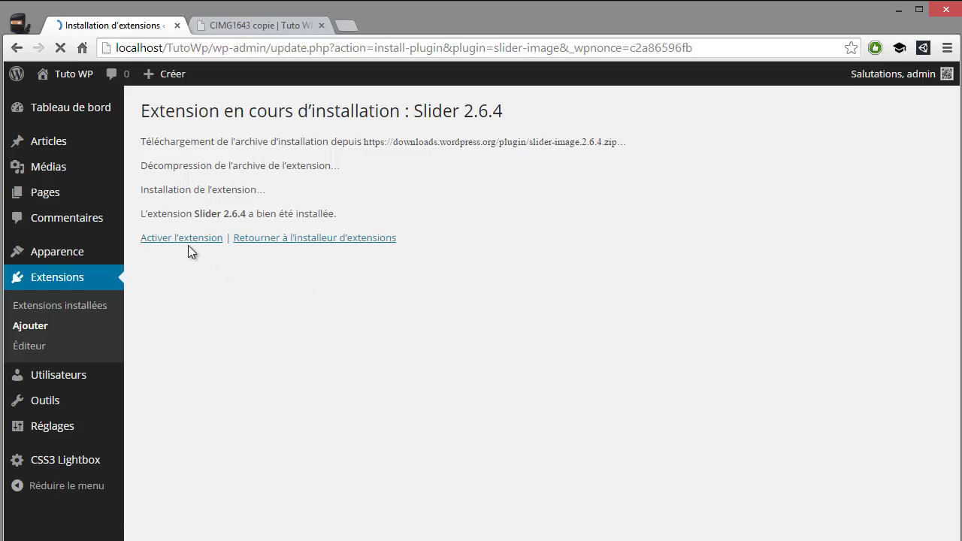
pyautogui.click(187, 239)
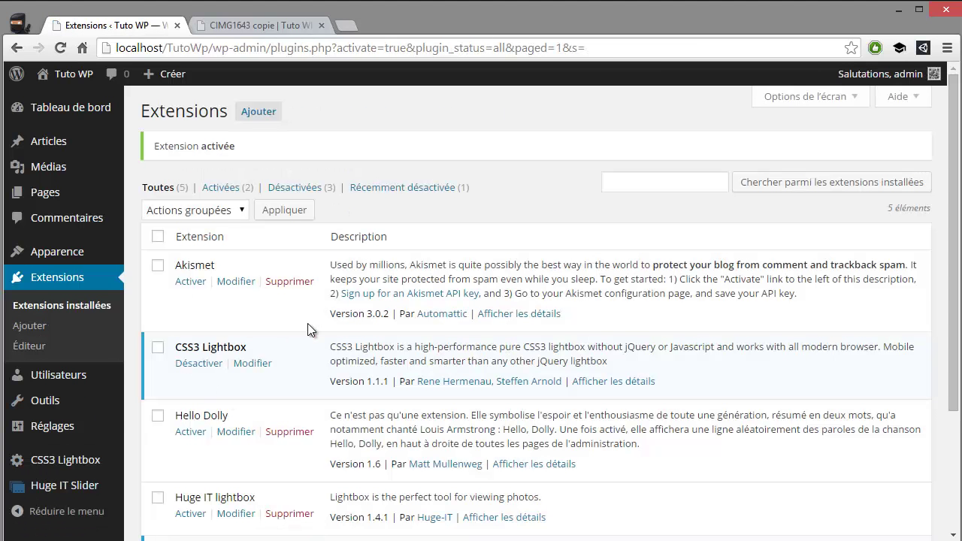
pyautogui.scroll(-2, 308, 329)
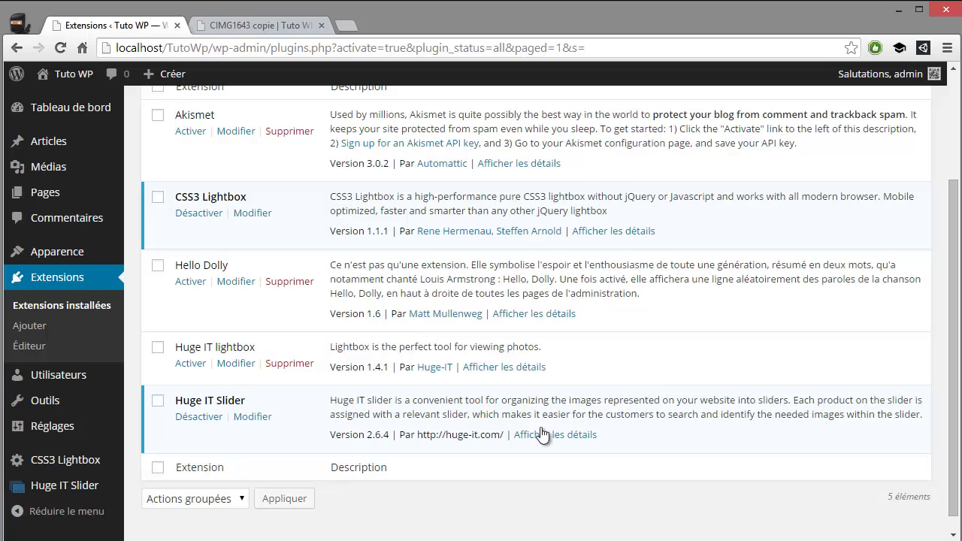
# Open "My First Slider" in the Huge IT Slider section and look through its sample slides
pyautogui.click(76, 485)
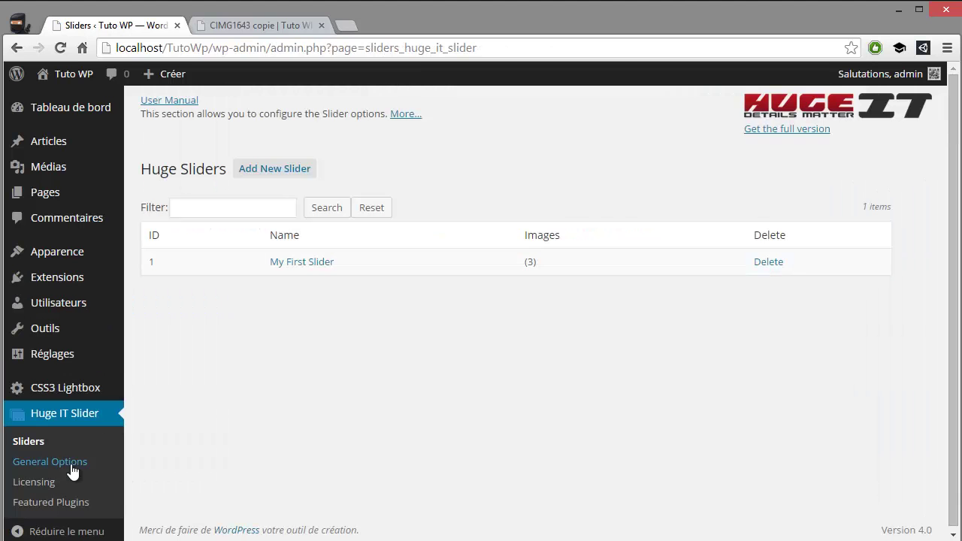
pyautogui.click(318, 261)
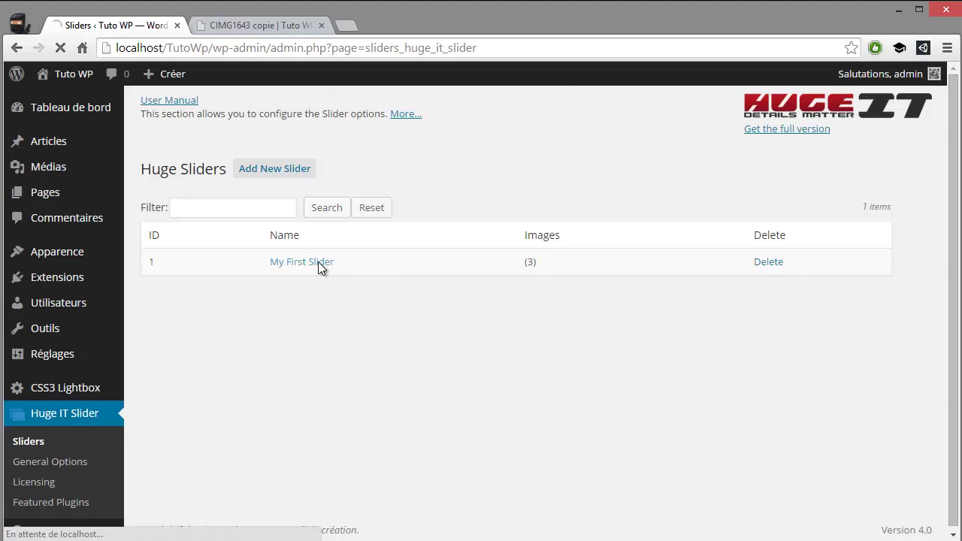
pyautogui.scroll(-3, 236, 303)
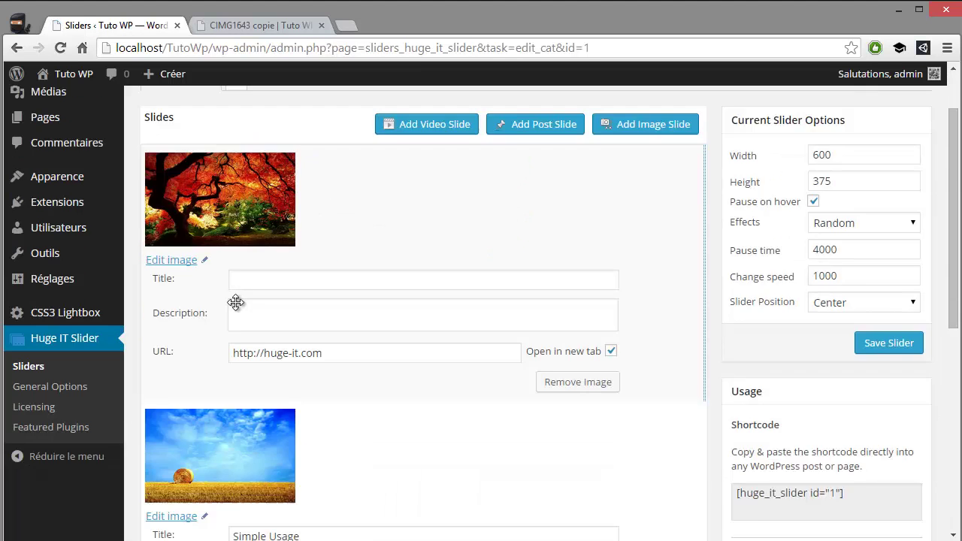
pyautogui.scroll(2, 260, 294)
pyautogui.scroll(1, 274, 279)
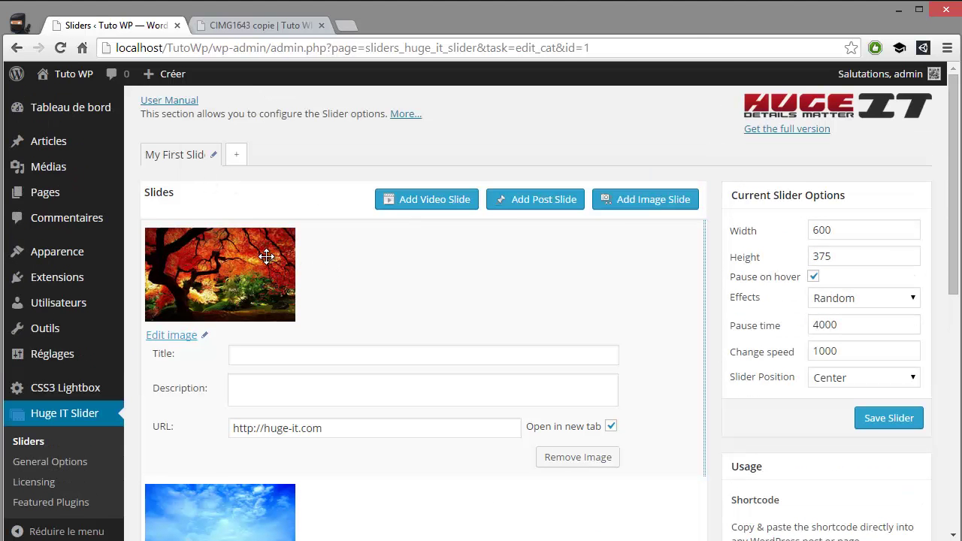
pyautogui.scroll(-6, 359, 260)
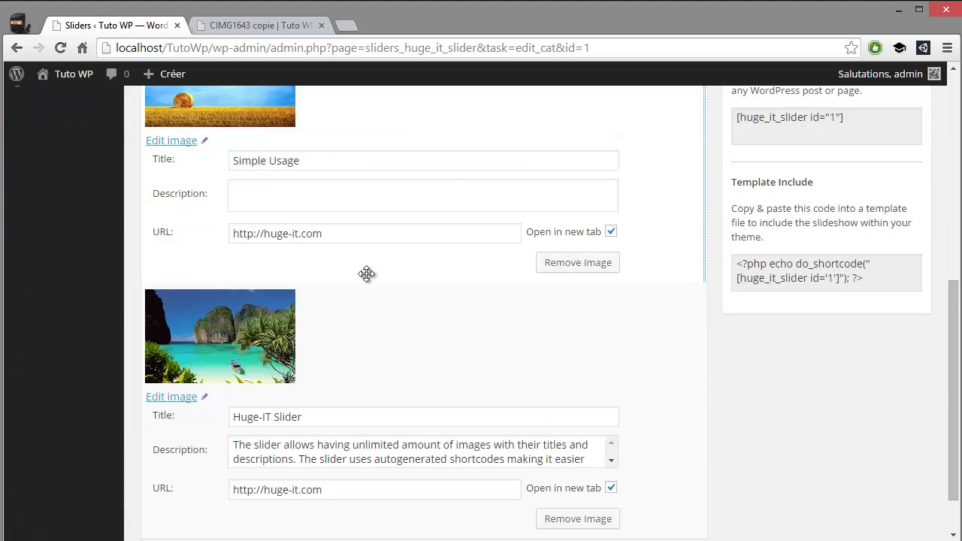
pyautogui.scroll(-1, 367, 273)
pyautogui.scroll(8, 295, 406)
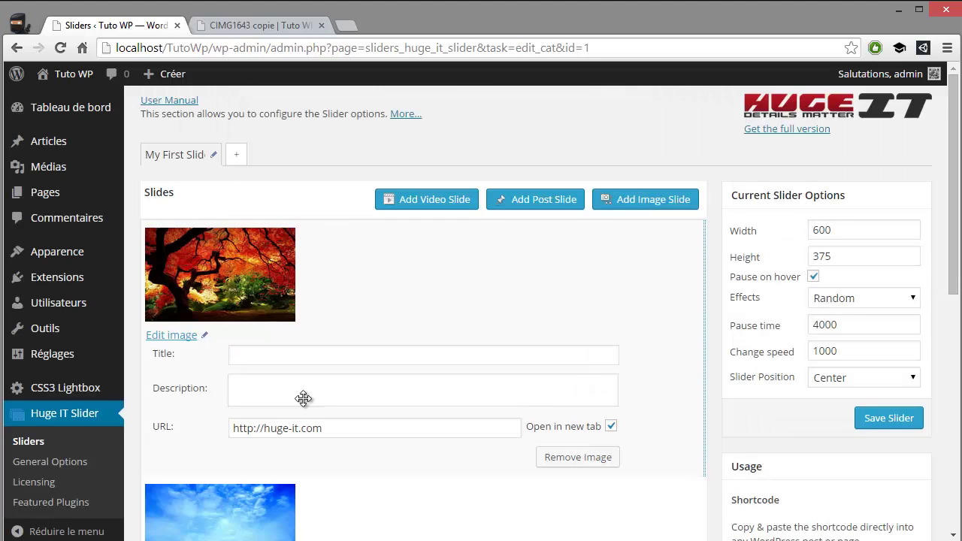
# Examine the title, description and URL fields of the beach slide and the slides above it
pyautogui.scroll(-7, 304, 398)
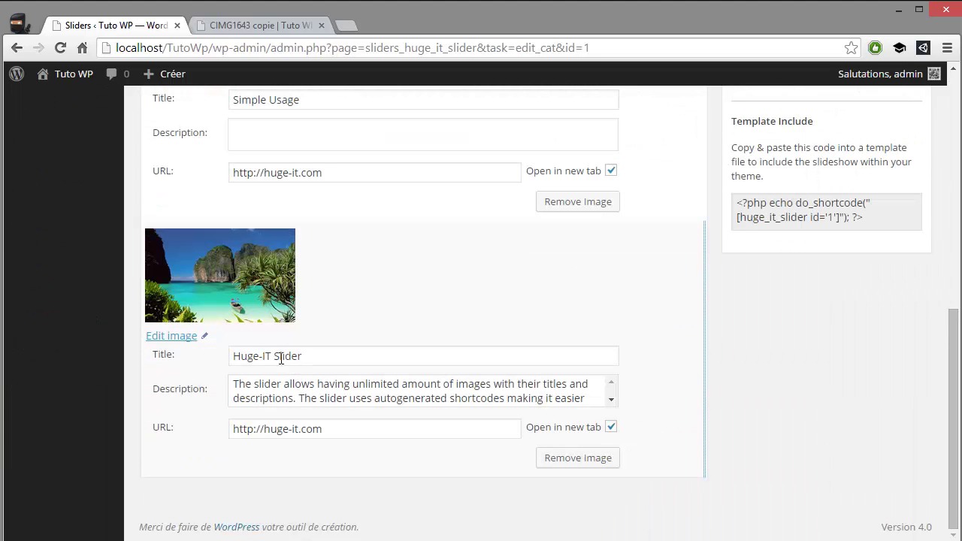
pyautogui.moveTo(281, 358); pyautogui.dragTo(255, 357)
pyautogui.moveTo(268, 391); pyautogui.dragTo(308, 428)
pyautogui.scroll(2, 308, 424)
pyautogui.scroll(1, 338, 407)
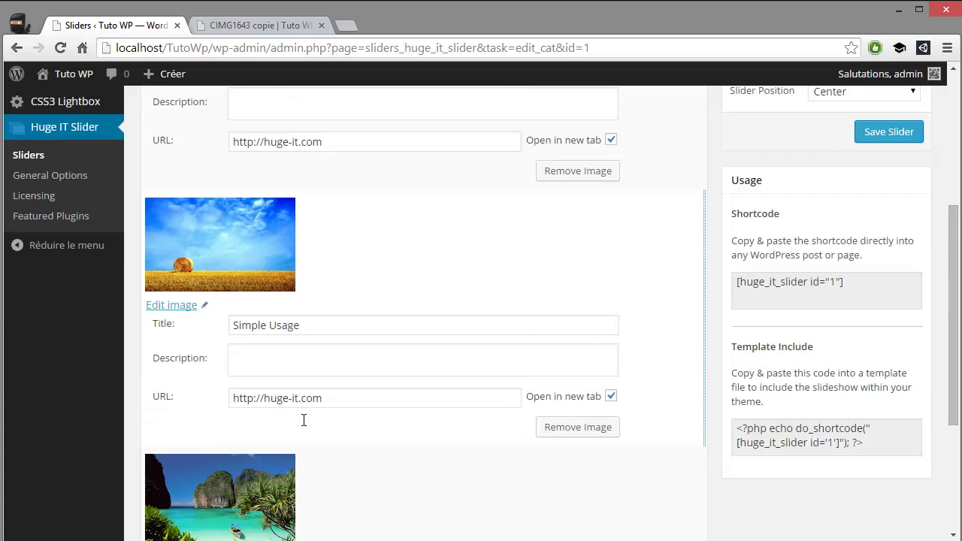
pyautogui.scroll(4, 303, 419)
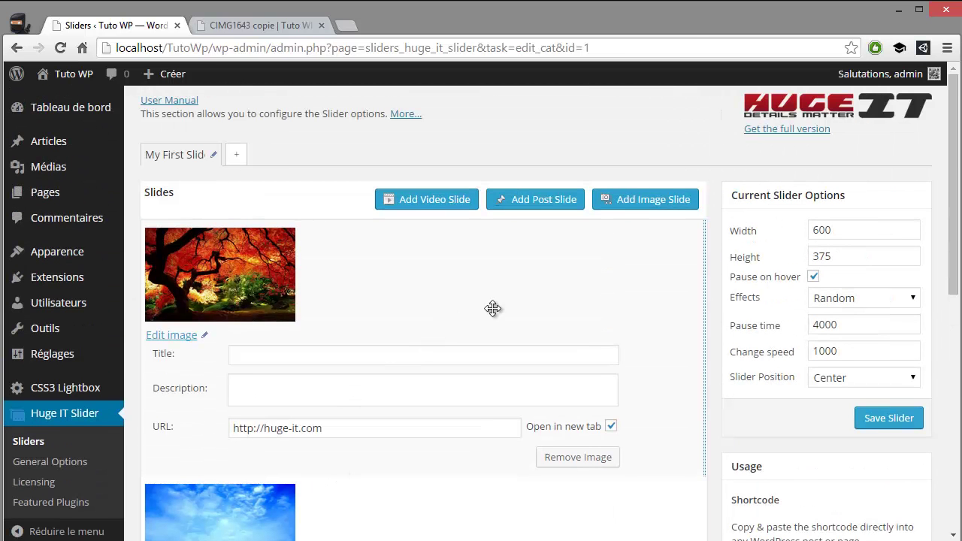
# Review the current slider's width, height, pause time and change speed options
pyautogui.click(910, 267)
pyautogui.doubleClick(841, 231)
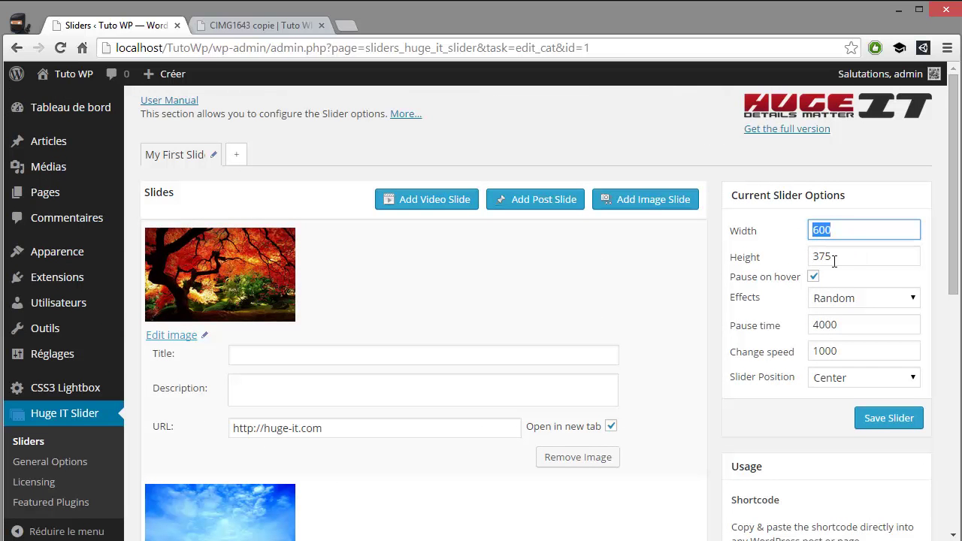
pyautogui.doubleClick(854, 261)
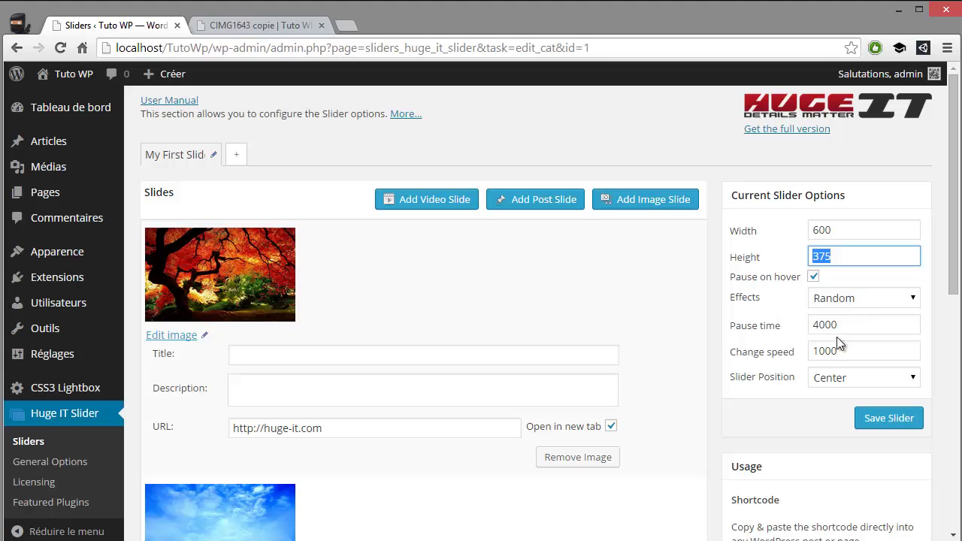
pyautogui.moveTo(852, 326); pyautogui.dragTo(812, 331)
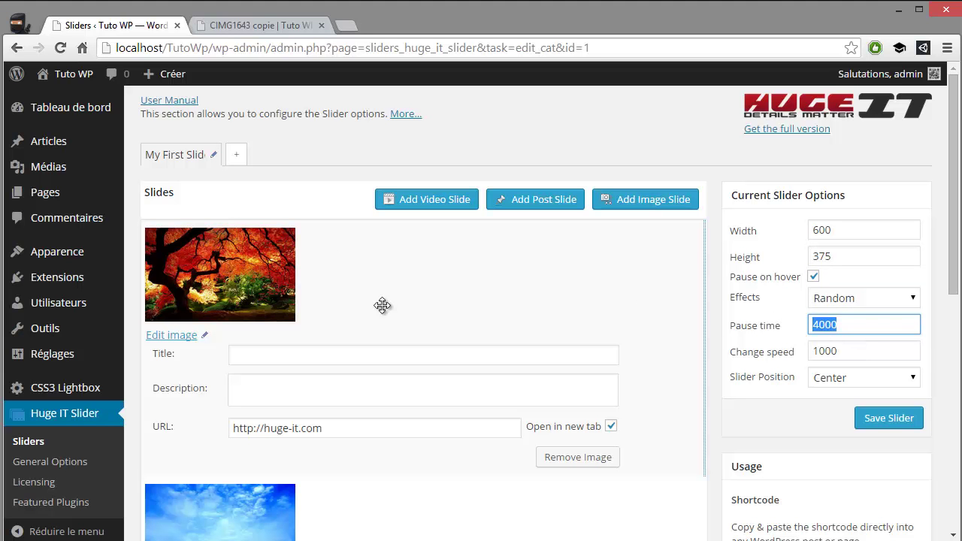
pyautogui.moveTo(876, 353); pyautogui.dragTo(789, 353)
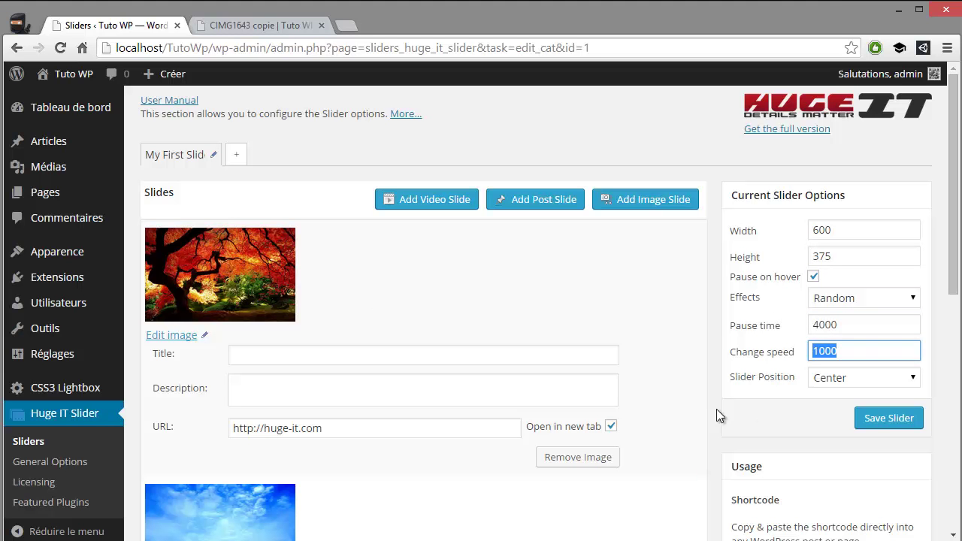
# Copy the slider's shortcode [huge_it_slider id="1"] from its usage information
pyautogui.scroll(-3, 709, 406)
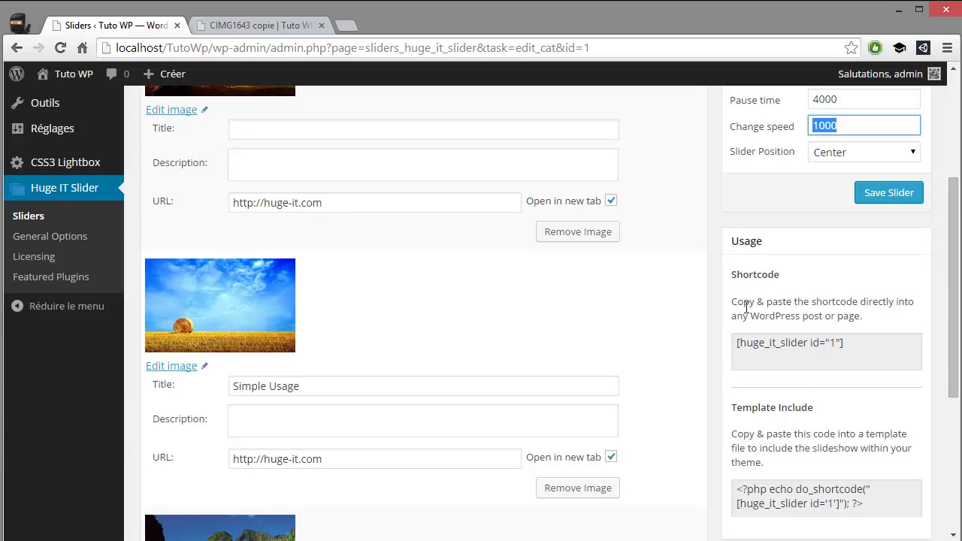
pyautogui.moveTo(737, 301); pyautogui.dragTo(736, 342)
pyautogui.hotkey('ctrl', 'c')
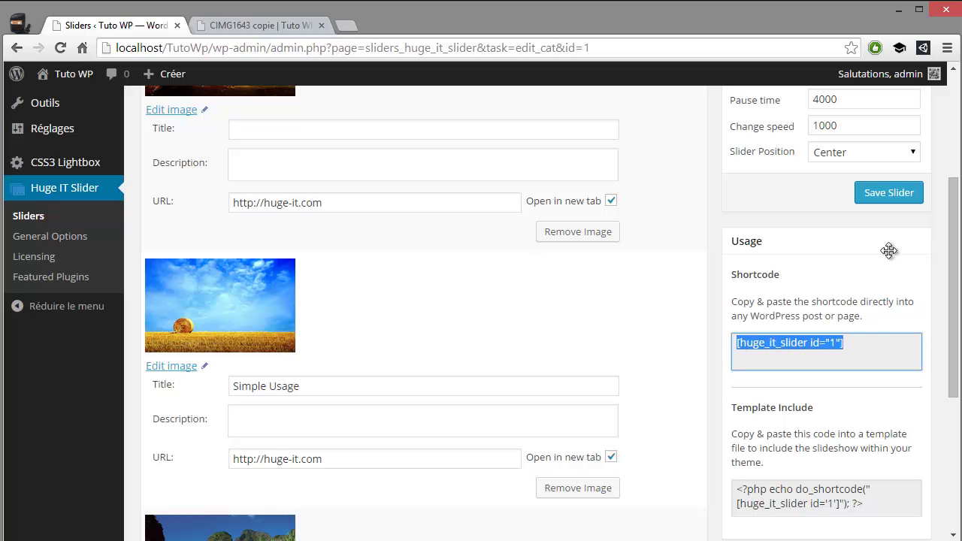
# Open the list of all articles in the WordPress admin
pyautogui.click(253, 28)
pyautogui.click(113, 25)
pyautogui.scroll(4, 61, 157)
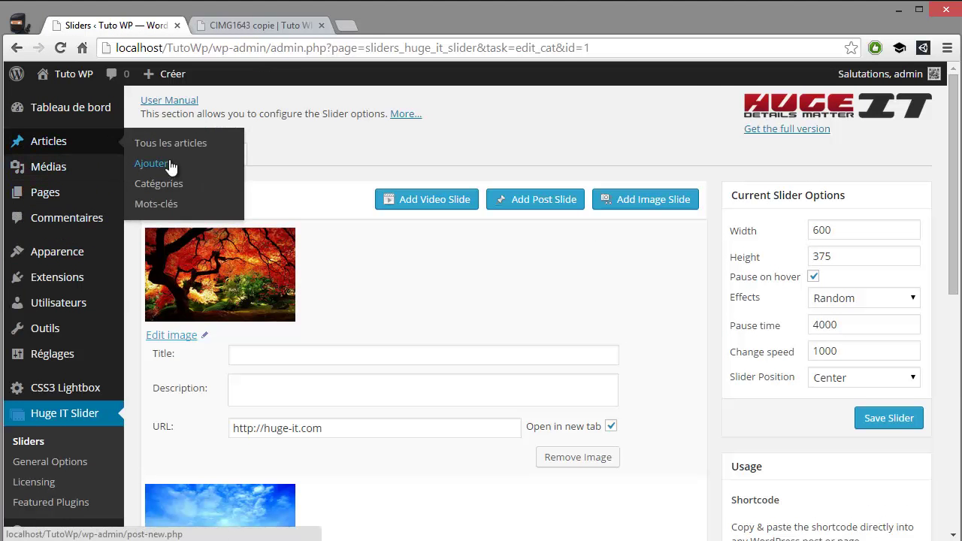
pyautogui.click(167, 143)
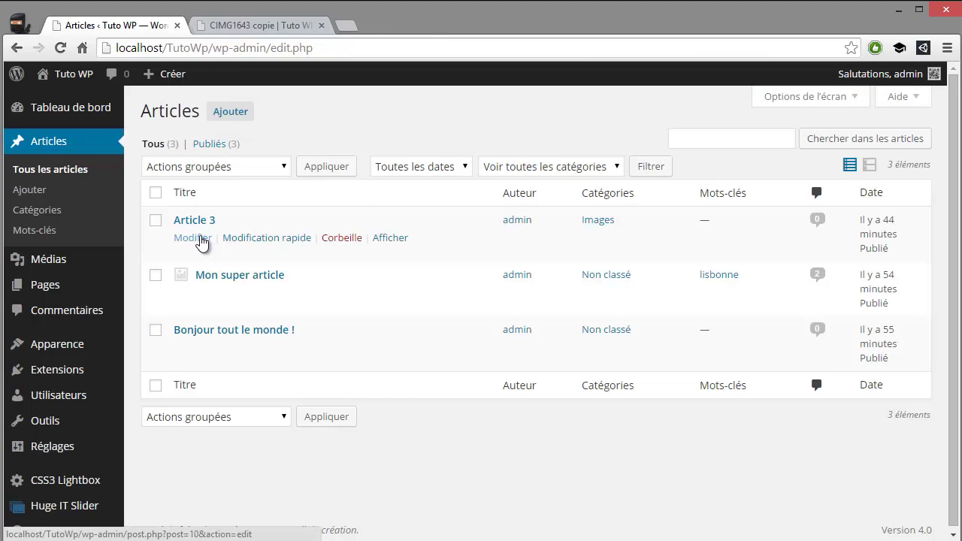
# Open Article 3 for editing, paste the shortcode [huge_it_slider id="1"] above the existing text and update the article
pyautogui.click(196, 239)
pyautogui.click(240, 26)
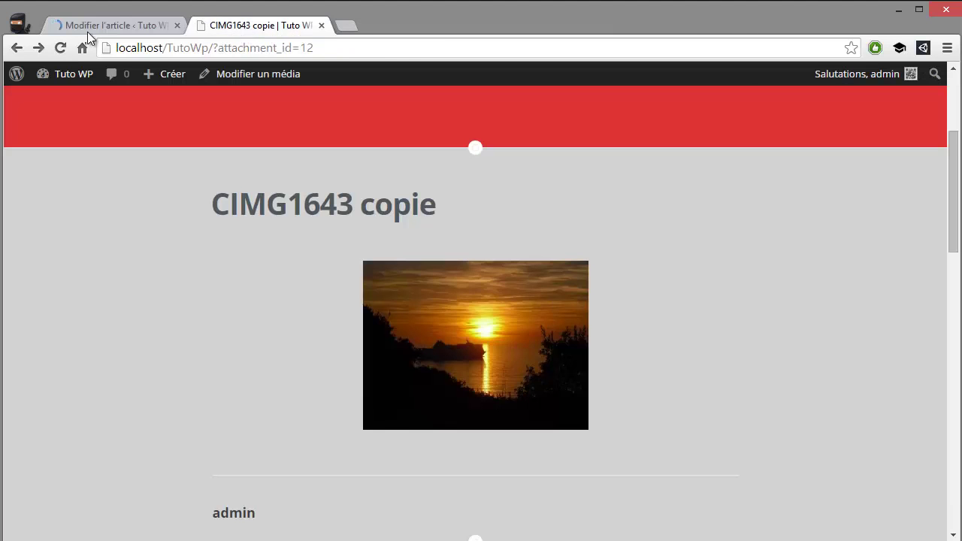
pyautogui.click(16, 47)
pyautogui.click(94, 26)
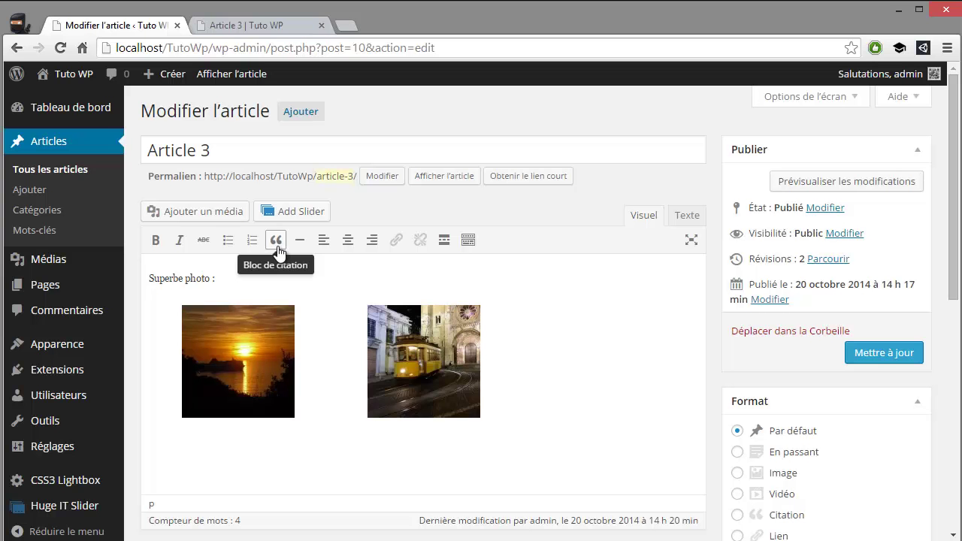
pyautogui.hotkey('ctrl', 'v')
pyautogui.click(879, 353)
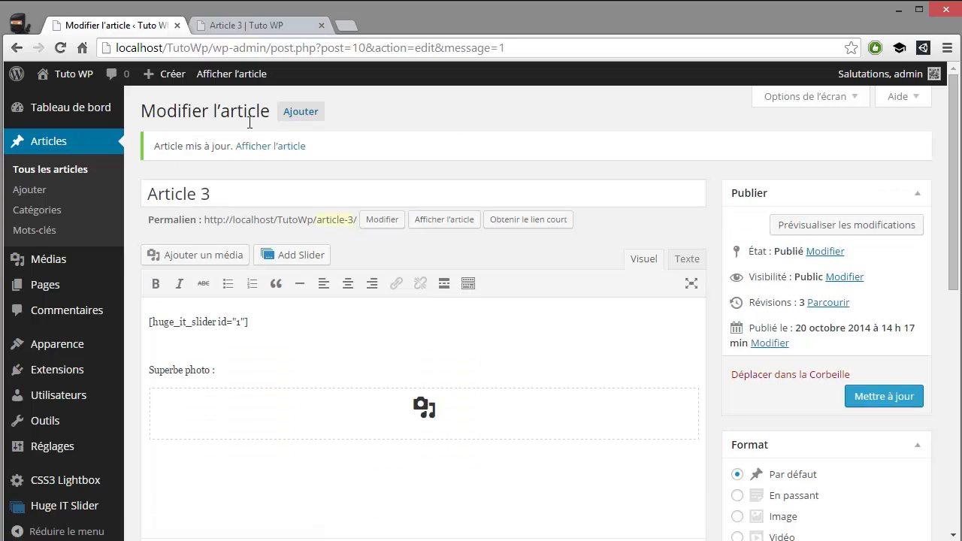
# Reload the public page of Article 3 and examine the title and description overlays on the inserted slider
pyautogui.click(237, 21)
pyautogui.click(60, 47)
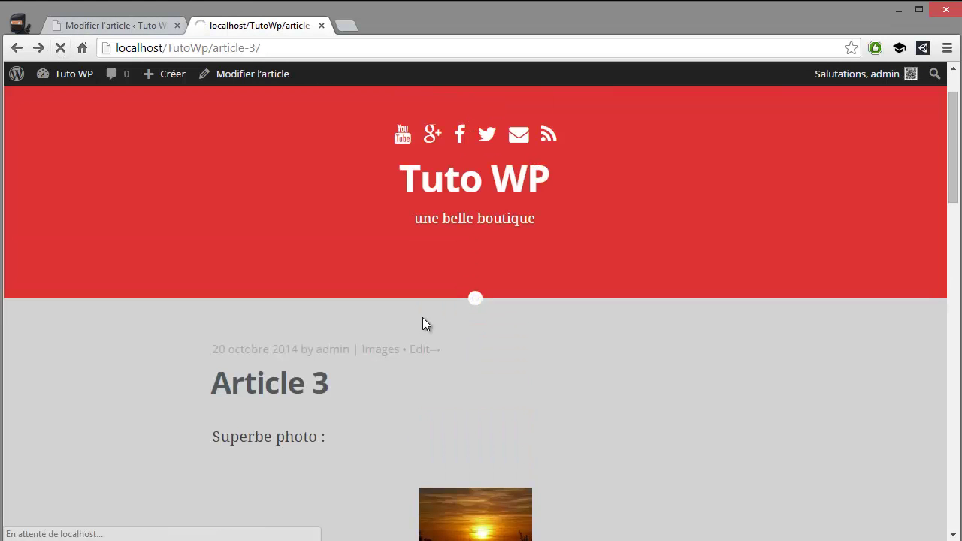
pyautogui.scroll(-3, 597, 302)
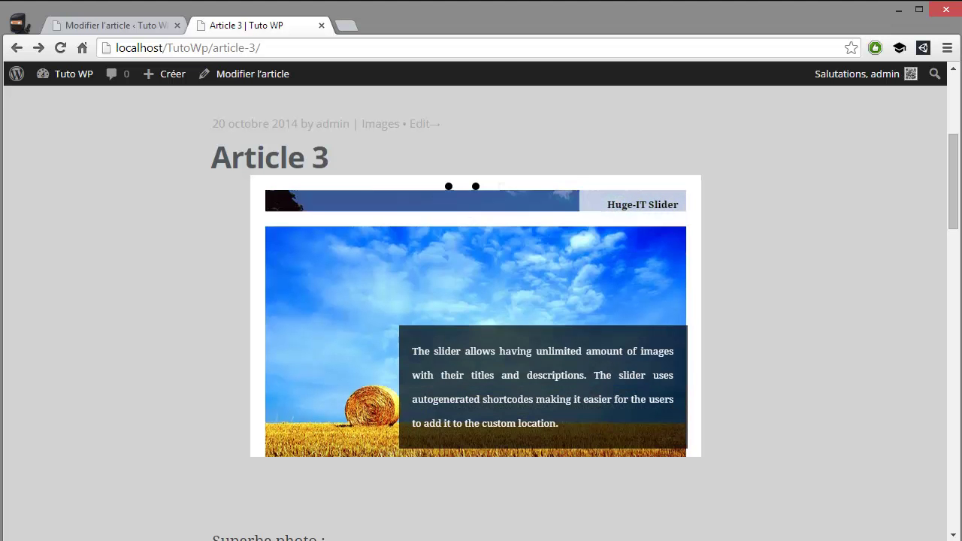
pyautogui.moveTo(486, 372)
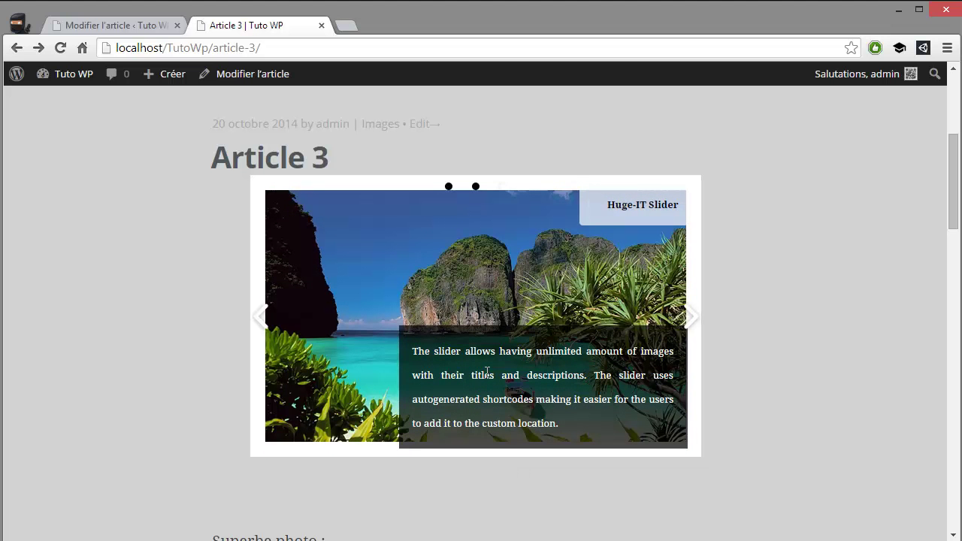
pyautogui.moveTo(410, 353); pyautogui.dragTo(529, 417)
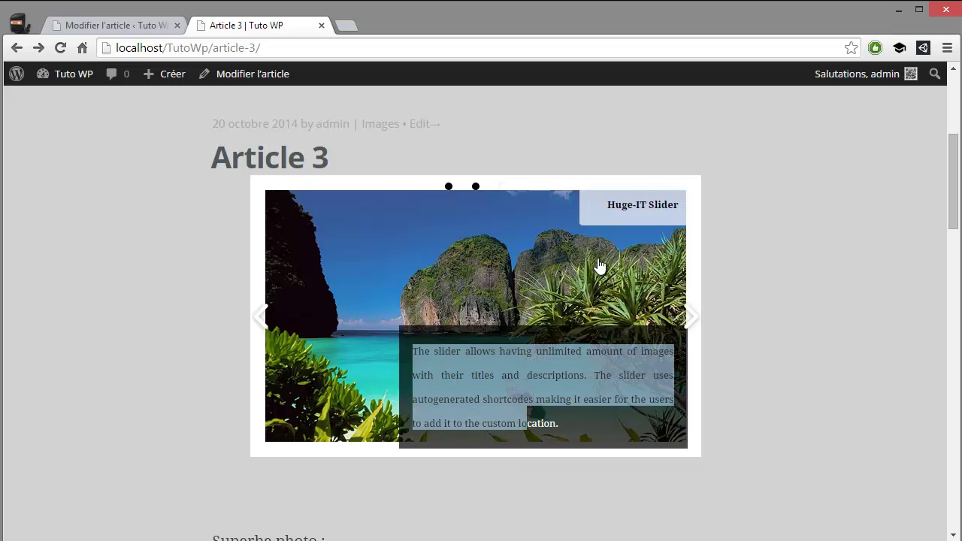
pyautogui.click(609, 207)
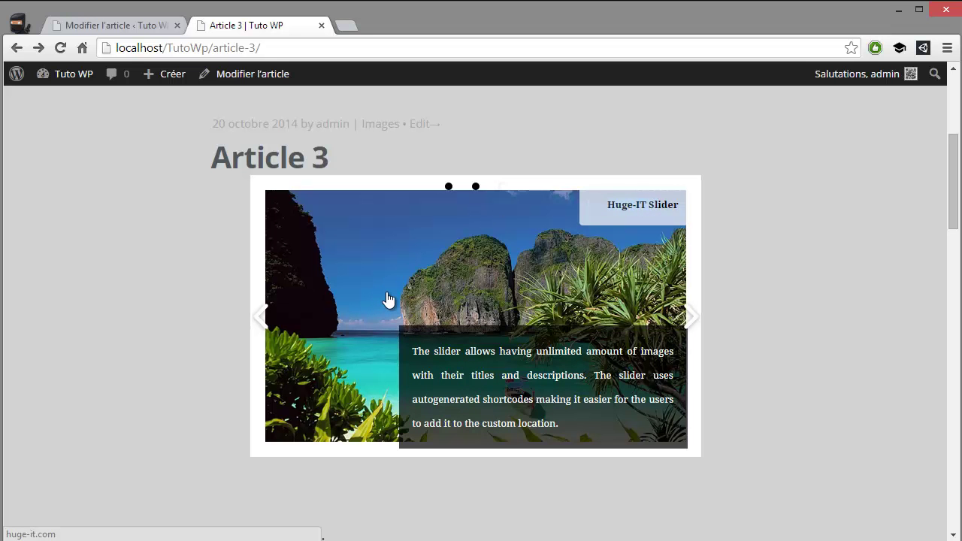
# Browse the slider's images backward and forward, and check the rest of the published article
pyautogui.click(265, 316)
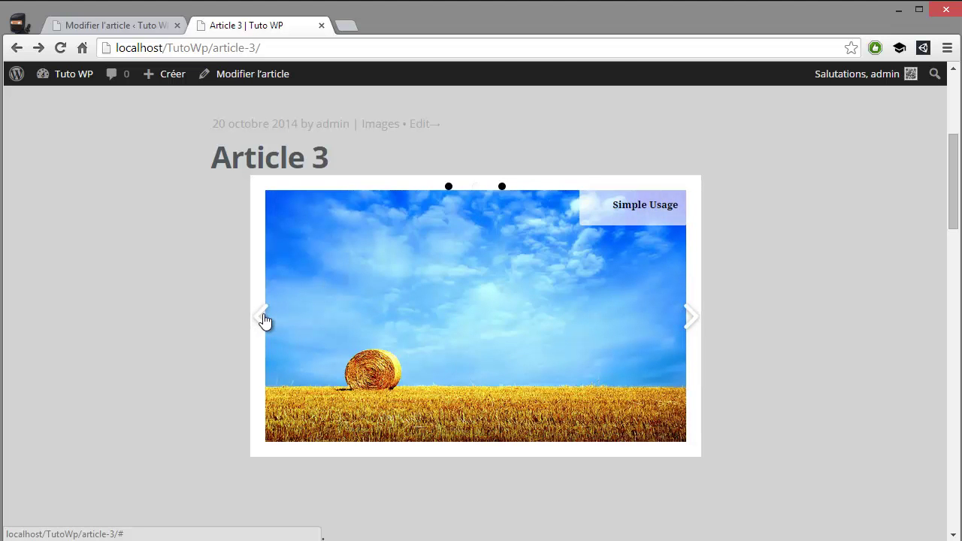
pyautogui.click(265, 320)
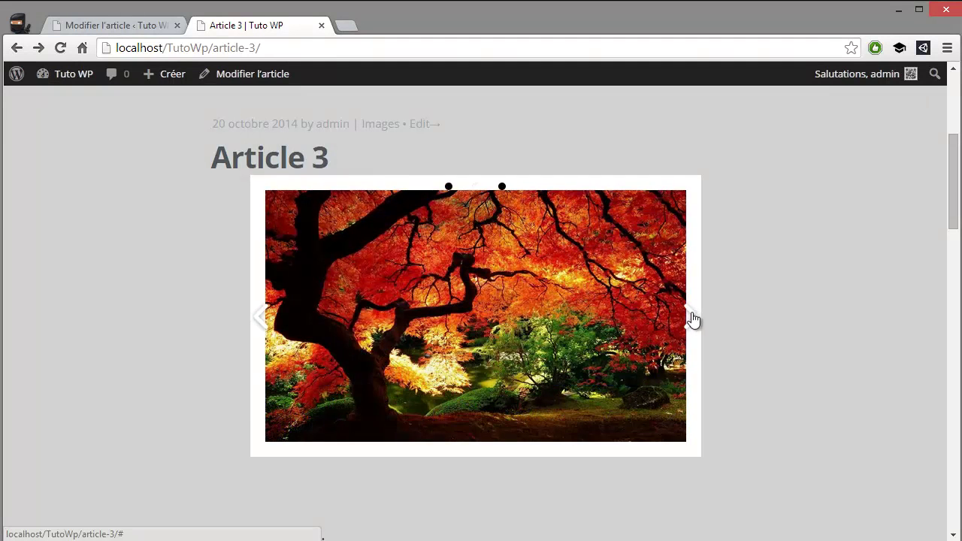
pyautogui.click(692, 320)
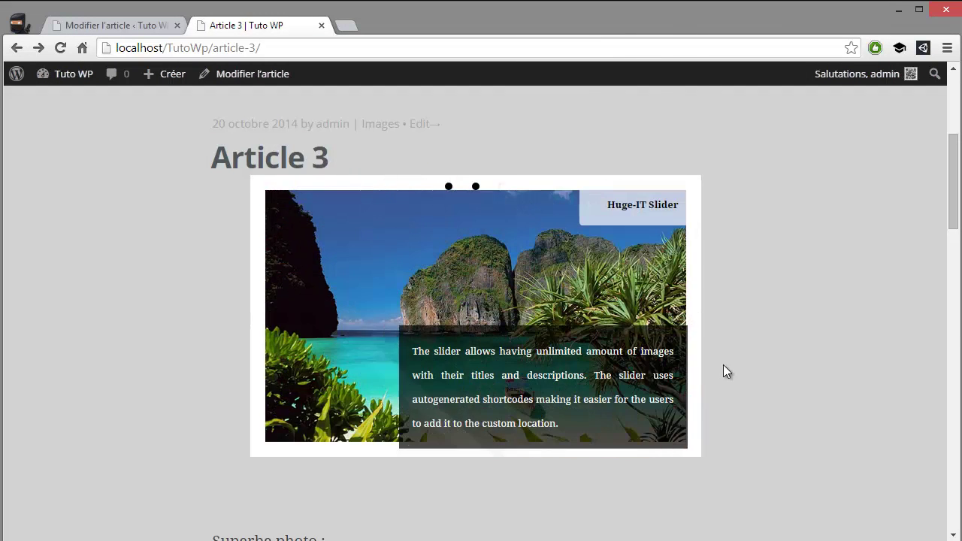
pyautogui.scroll(-7, 698, 366)
pyautogui.scroll(8, 601, 360)
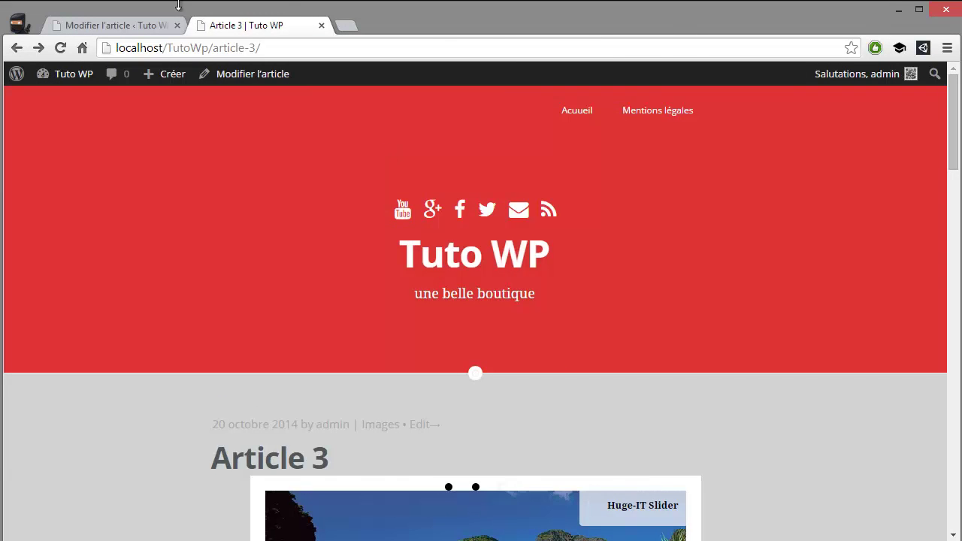
# Return to the WordPress admin, open the page for adding extensions and search for "ultimate seo"
pyautogui.click(100, 29)
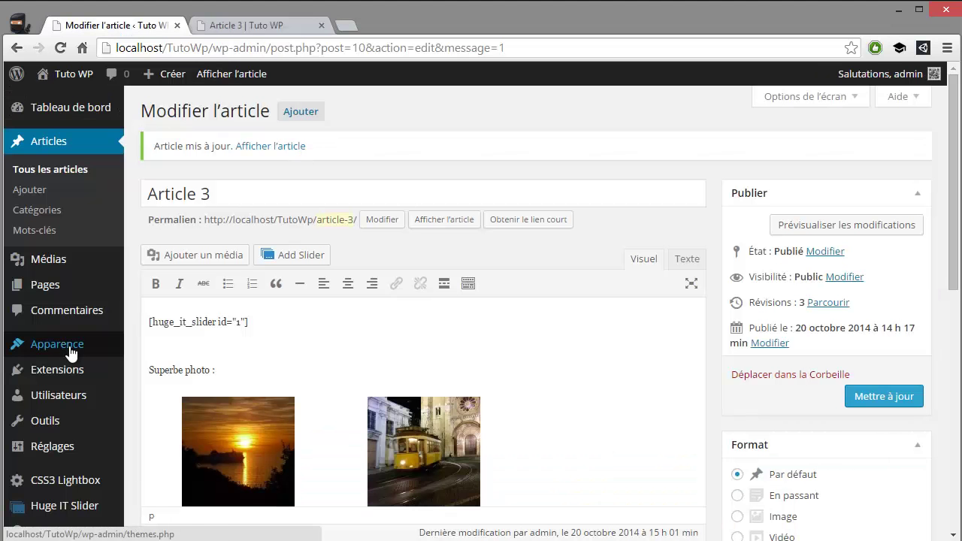
pyautogui.click(69, 374)
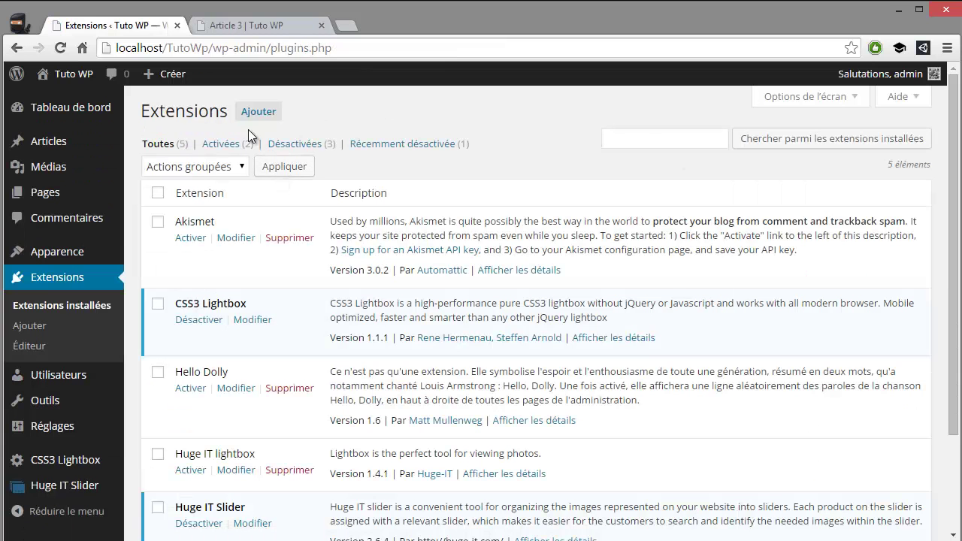
pyautogui.click(259, 112)
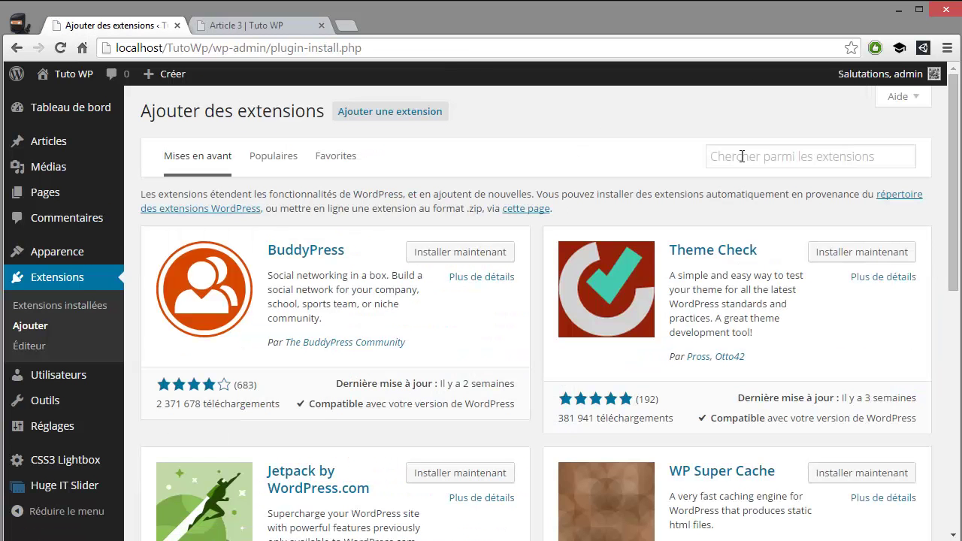
pyautogui.click(741, 156)
pyautogui.write('ultimate seo')
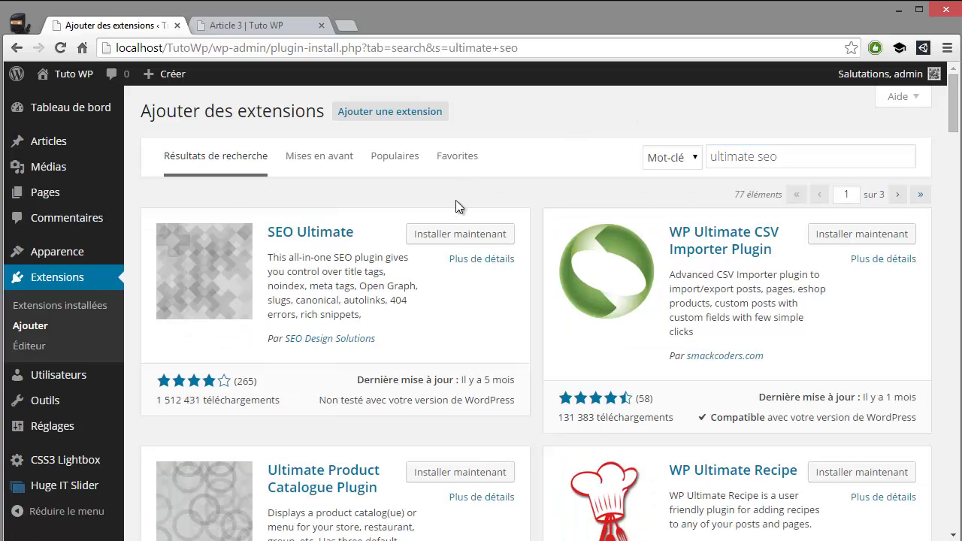
# Replace the extension search with "all in one seo"
pyautogui.click(809, 160)
pyautogui.hotkey('ctrl', 'a')
pyautogui.write('al')
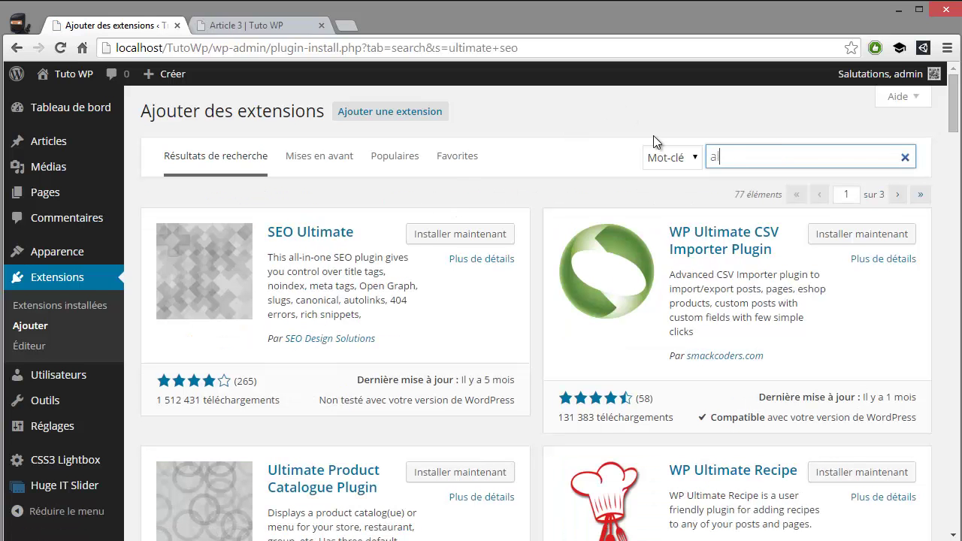
pyautogui.write('l in one seo')
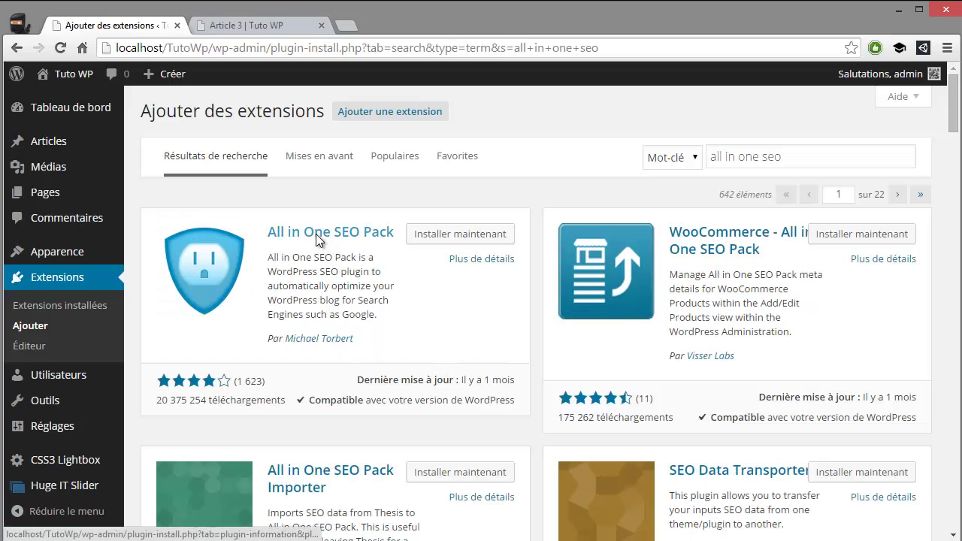
# Open the details of All in One SEO Pack and read its sitemap, Google Analytics and custom post type features
pyautogui.click(316, 233)
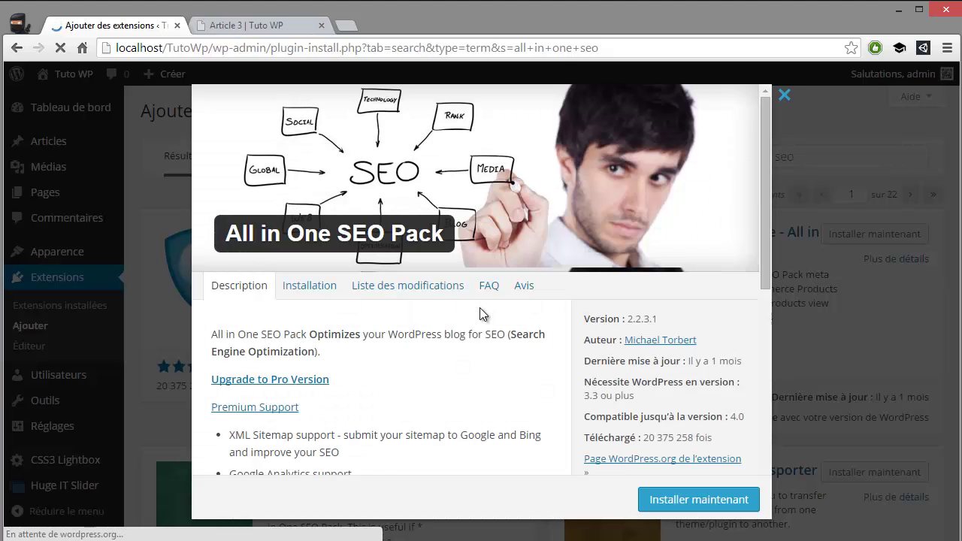
pyautogui.scroll(-1, 376, 297)
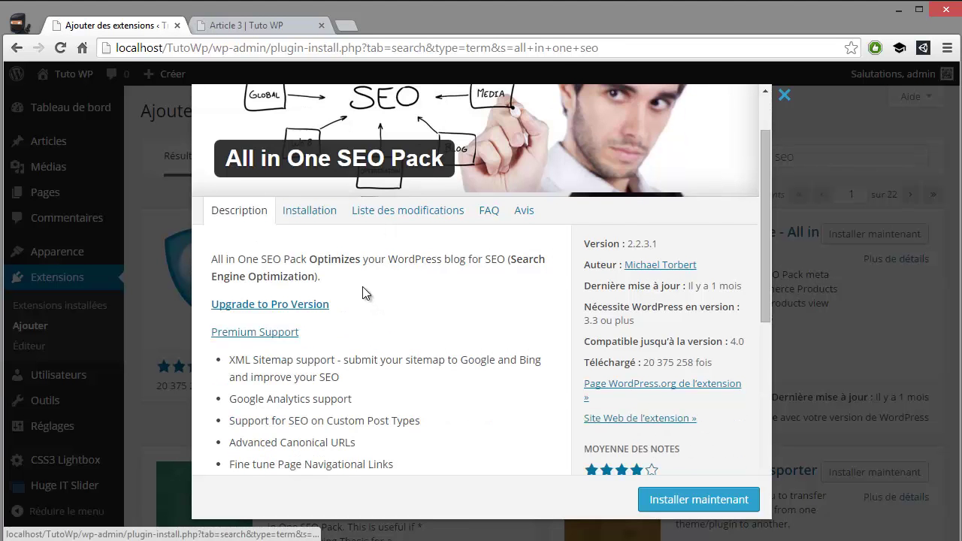
pyautogui.scroll(-1, 353, 289)
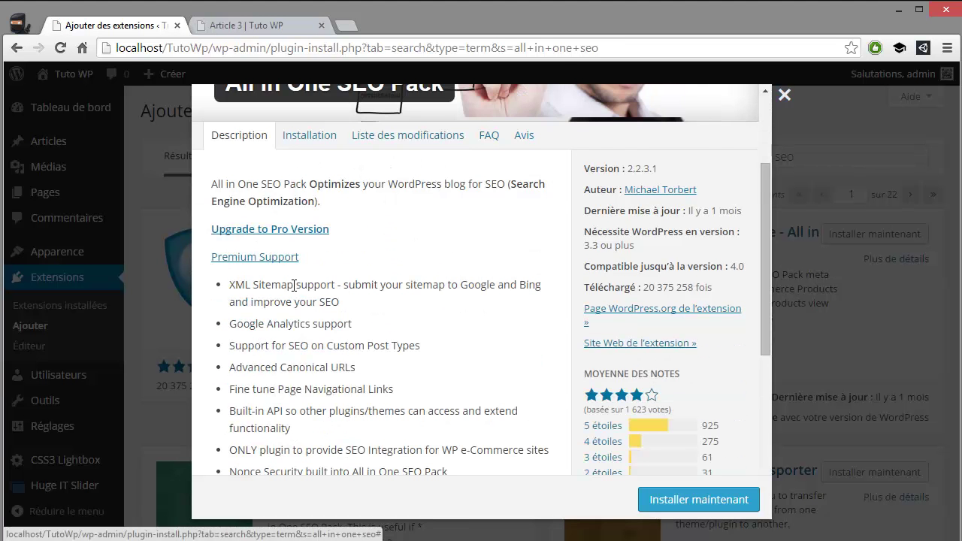
pyautogui.moveTo(245, 285); pyautogui.dragTo(298, 285)
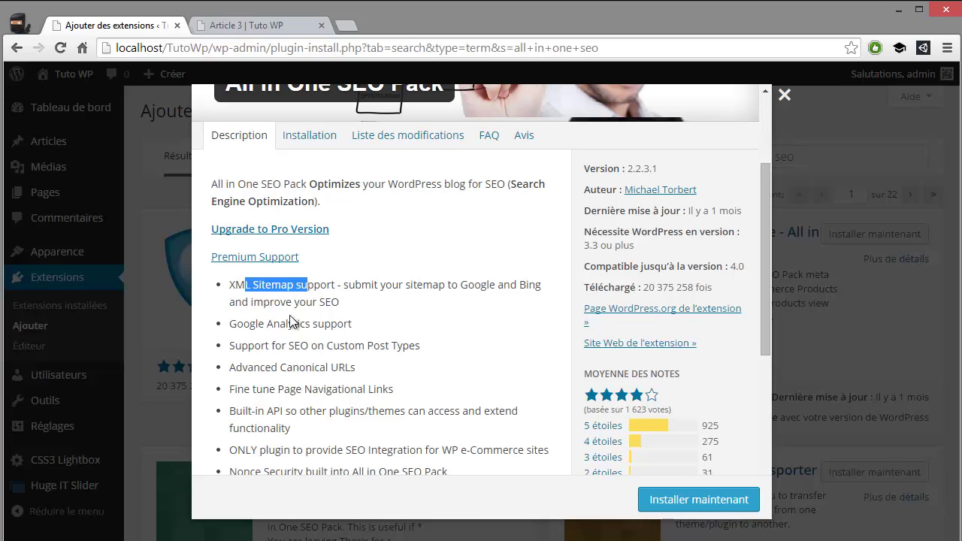
pyautogui.moveTo(249, 323); pyautogui.dragTo(328, 321)
pyautogui.scroll(-1, 341, 325)
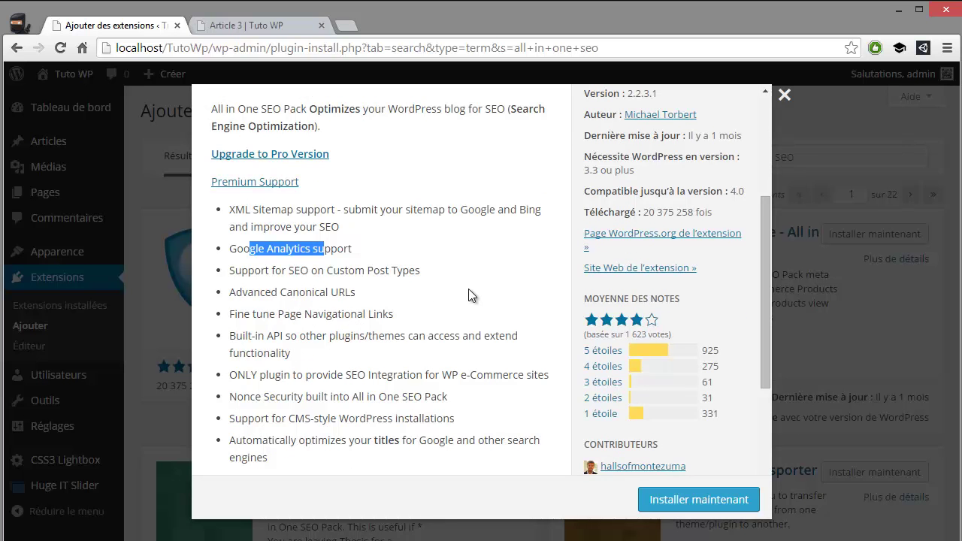
pyautogui.moveTo(254, 271); pyautogui.dragTo(361, 276)
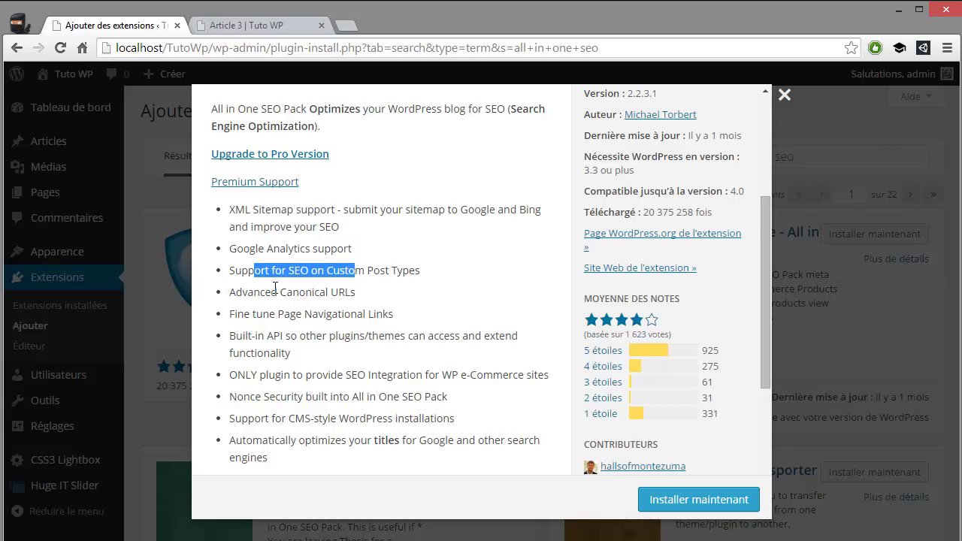
# Read the remaining All in One SEO Pack features, including automatic META tag generation, and close the extension's details
pyautogui.scroll(-2, 280, 287)
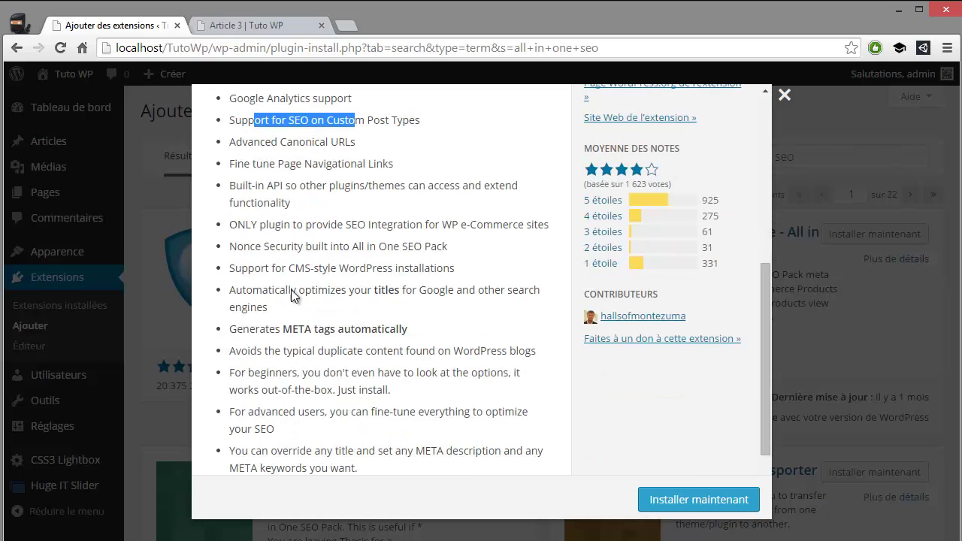
pyautogui.scroll(-1, 291, 289)
pyautogui.moveTo(259, 254); pyautogui.dragTo(404, 255)
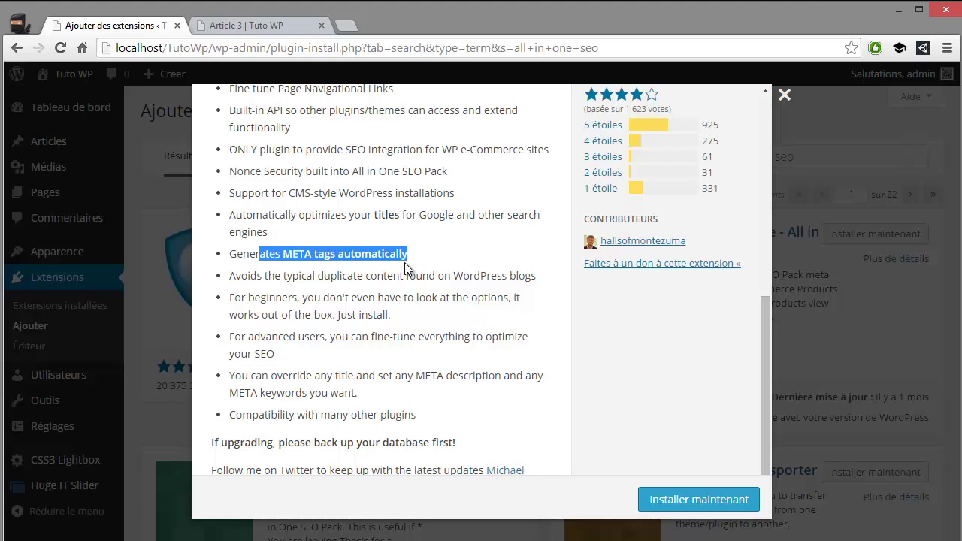
pyautogui.scroll(-1, 399, 245)
pyautogui.scroll(3, 400, 240)
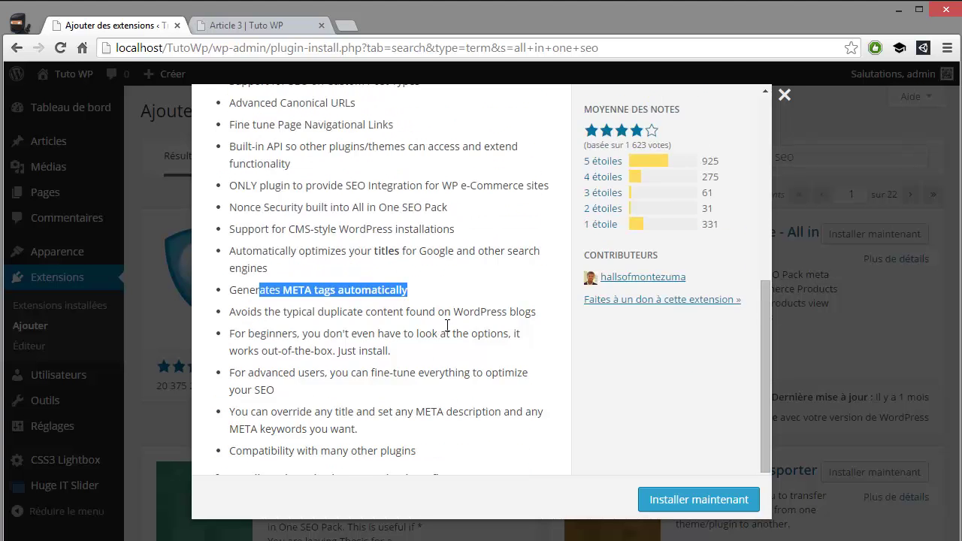
pyautogui.scroll(4, 404, 335)
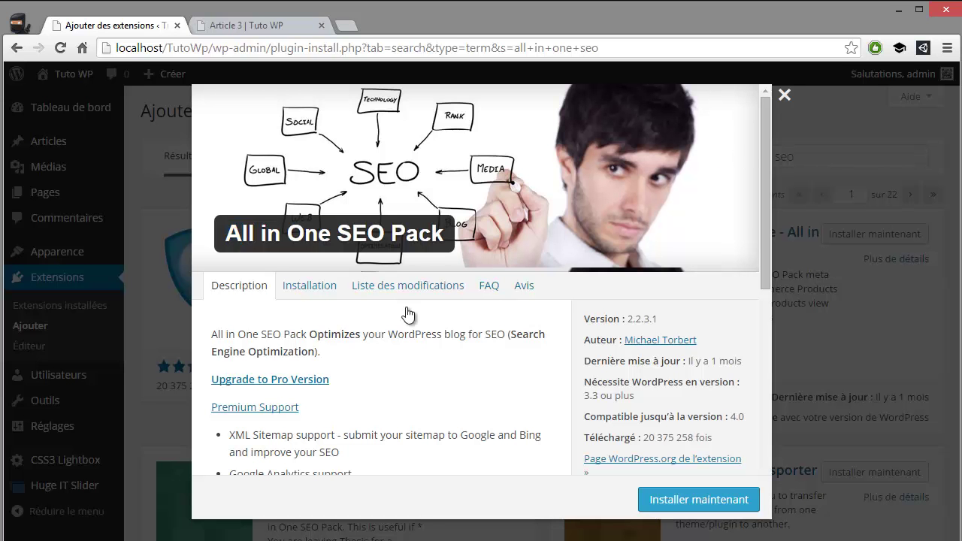
pyautogui.click(784, 96)
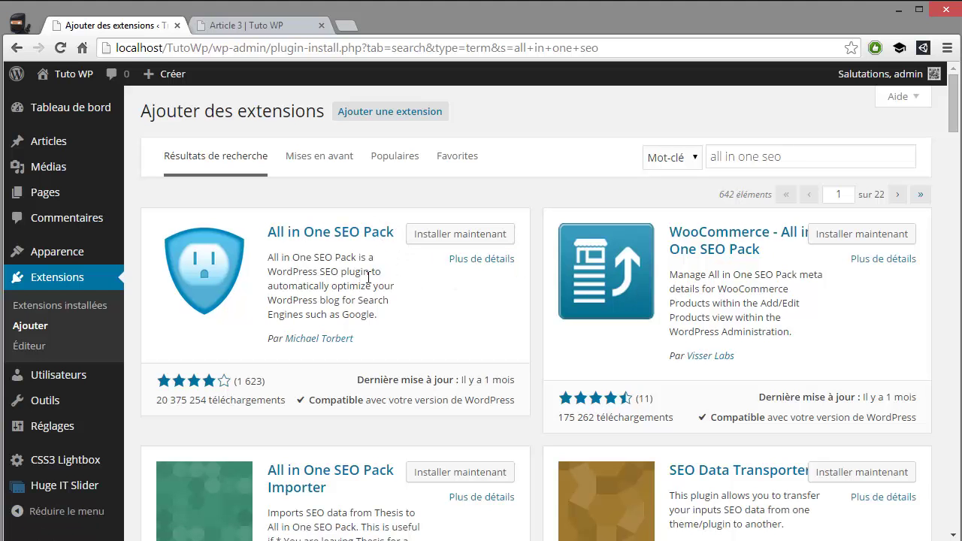
# Browse the featured extensions and the most popular extensions available for installation
pyautogui.click(304, 157)
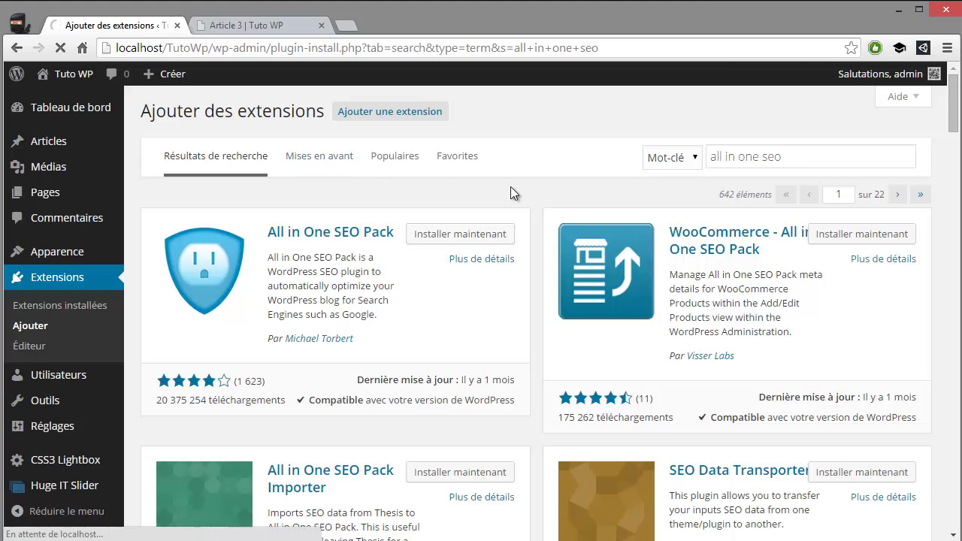
pyautogui.scroll(-1, 430, 217)
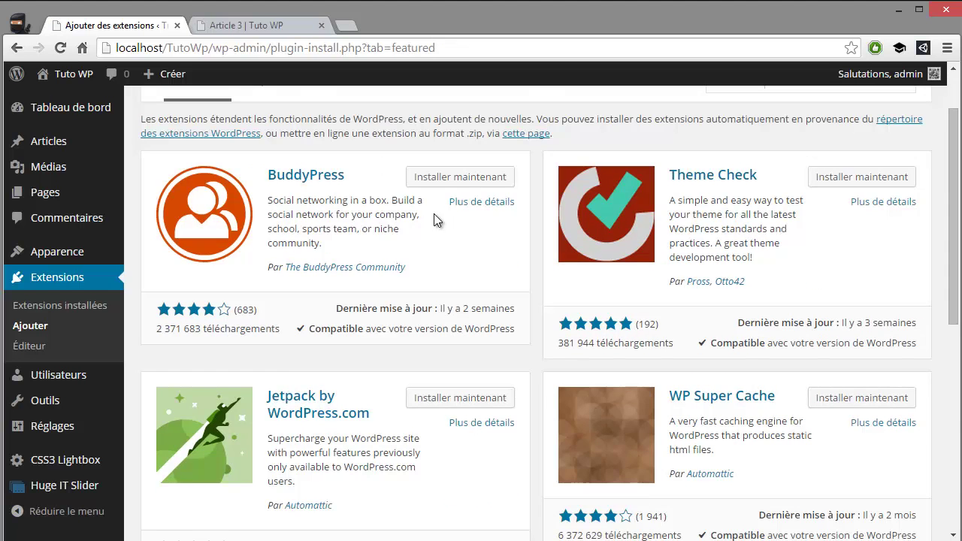
pyautogui.scroll(-7, 447, 209)
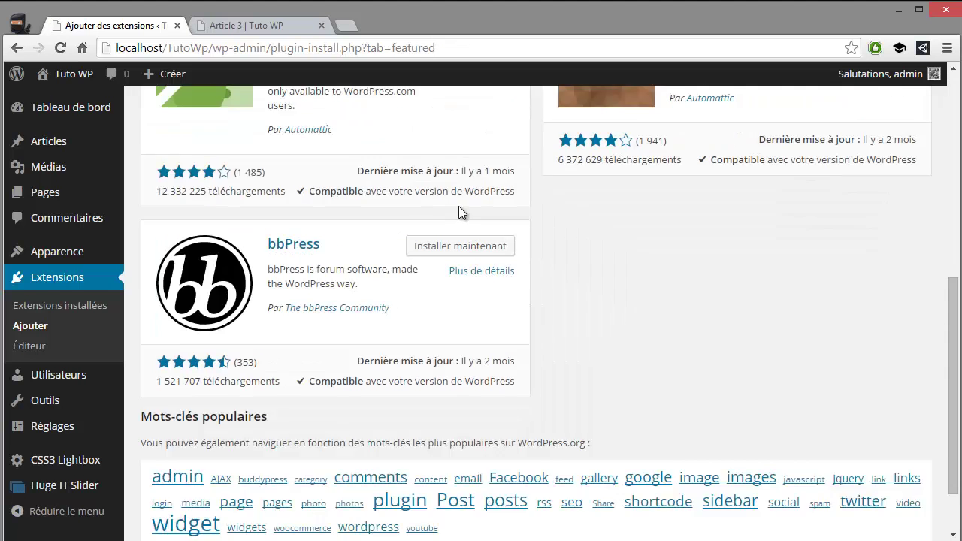
pyautogui.scroll(8, 443, 214)
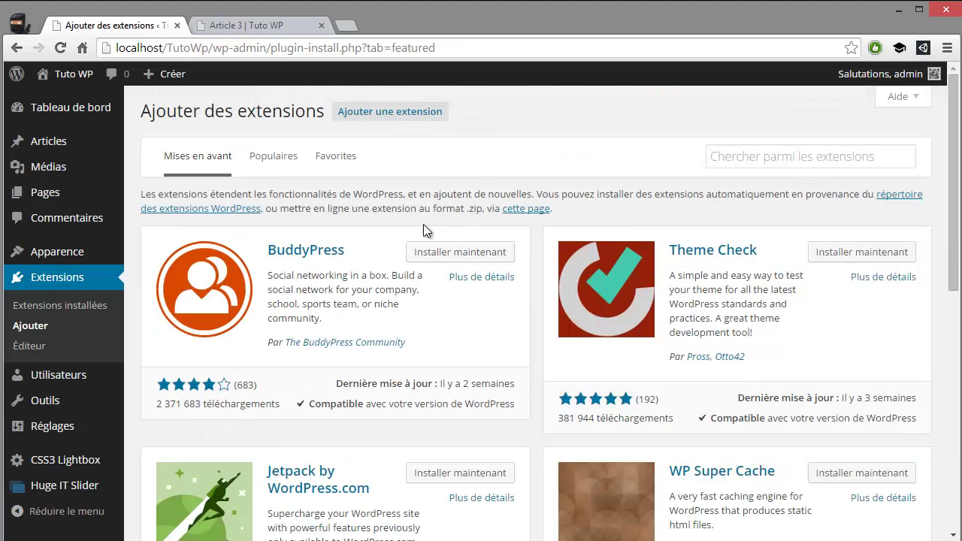
pyautogui.click(272, 156)
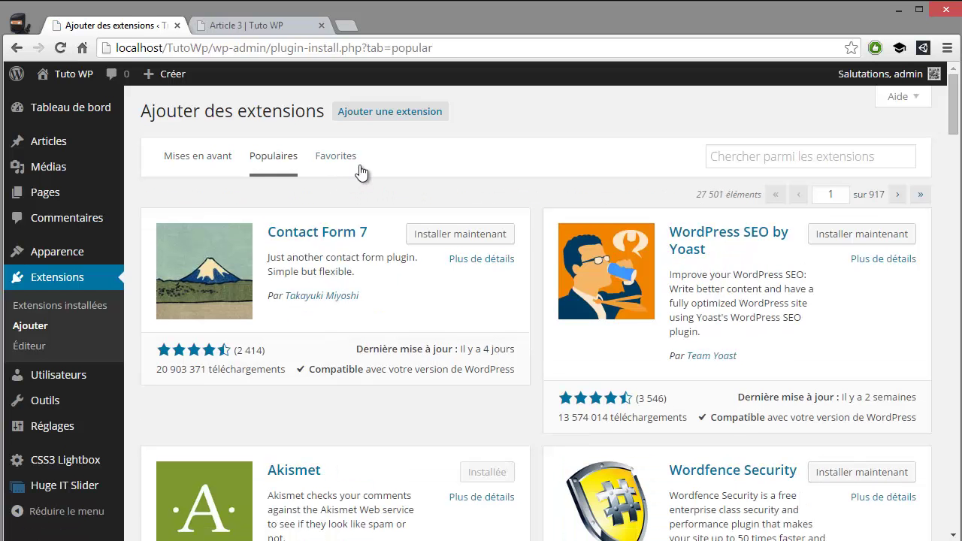
pyautogui.scroll(-1, 357, 173)
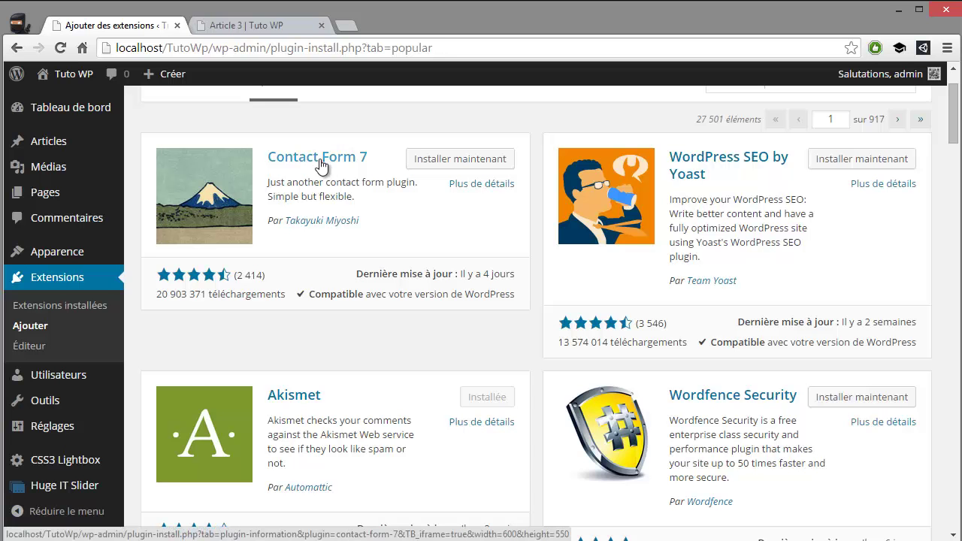
# Examine the popular extensions Akismet, Google Analytics by Yoast and WooCommerce - excelling eCommerce
pyautogui.scroll(-1, 498, 224)
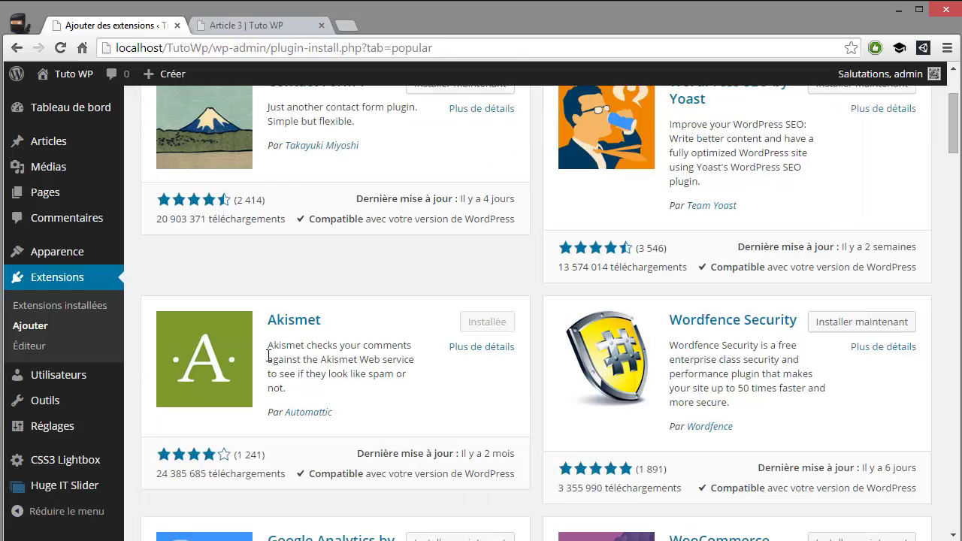
pyautogui.doubleClick(277, 325)
pyautogui.scroll(-1, 277, 328)
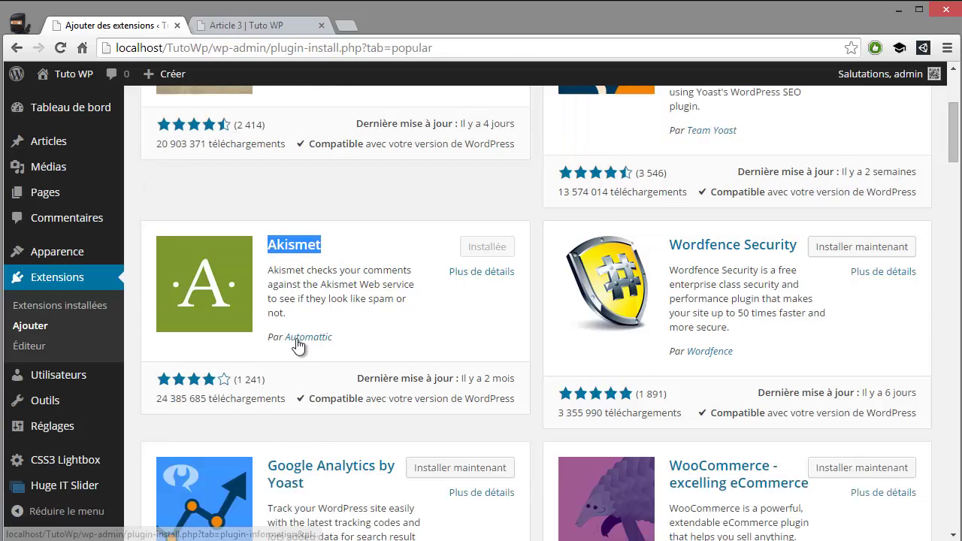
pyautogui.scroll(-2, 372, 327)
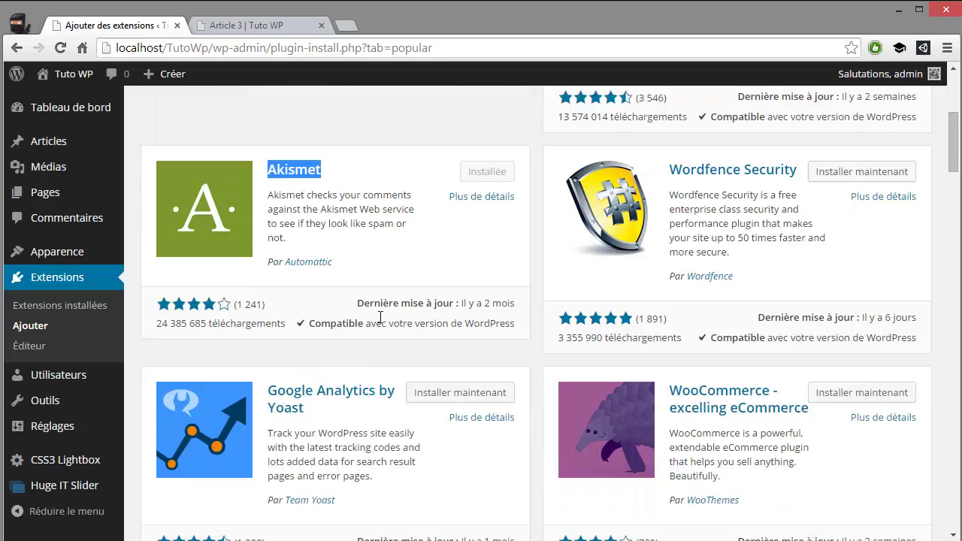
pyautogui.moveTo(314, 329); pyautogui.dragTo(317, 353)
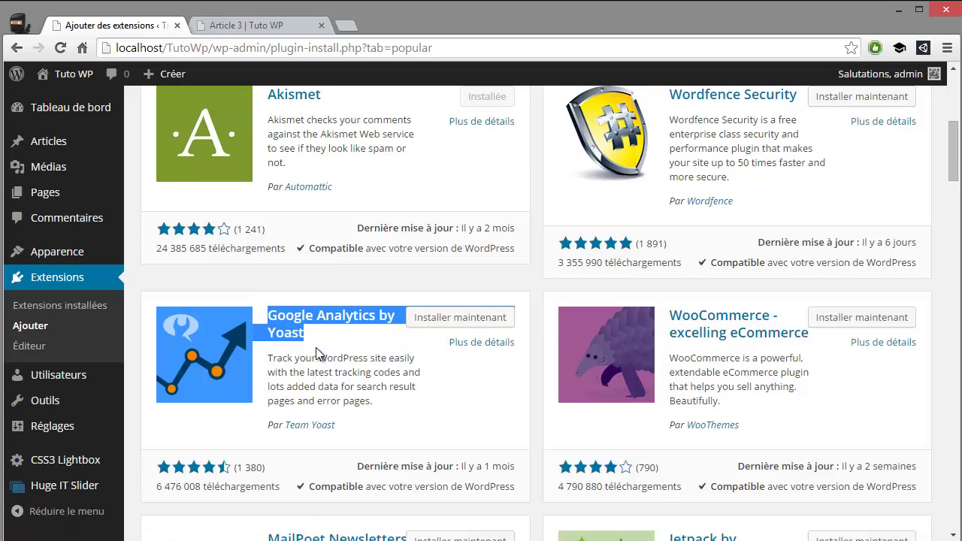
pyautogui.click(686, 319)
pyautogui.moveTo(686, 319); pyautogui.dragTo(798, 335)
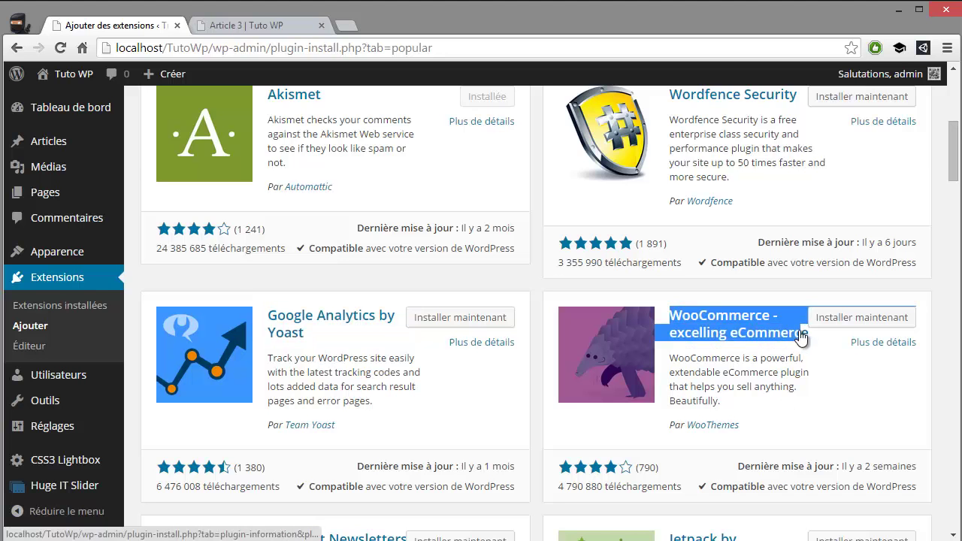
pyautogui.scroll(-1, 726, 382)
pyautogui.scroll(-1, 726, 381)
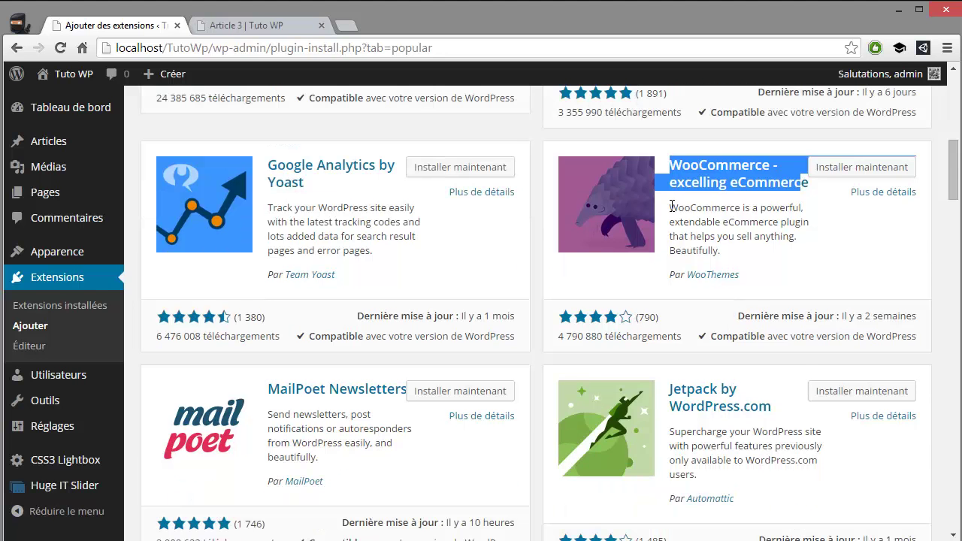
# Examine the popular extensions from MailPoet Newsletters and Jetpack through Meta Slider, WordPress Social Sharing Optimization and NextGEN Gallery
pyautogui.scroll(-3, 697, 225)
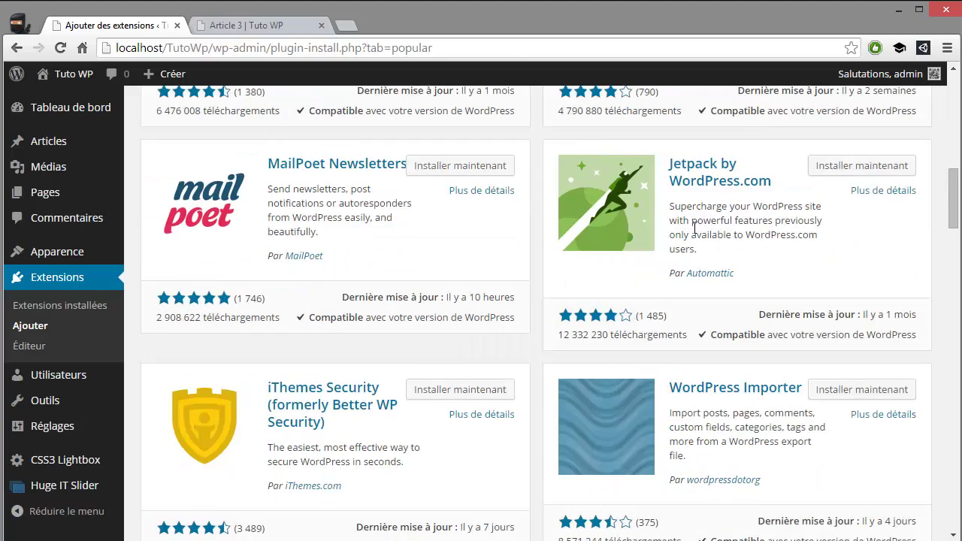
pyautogui.scroll(3, 661, 282)
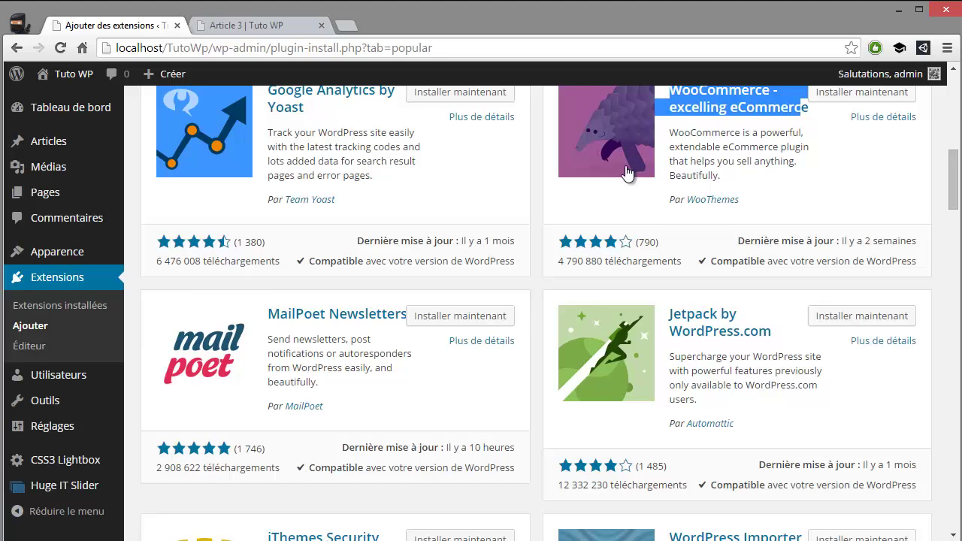
pyautogui.scroll(-3, 625, 176)
pyautogui.scroll(-4, 601, 207)
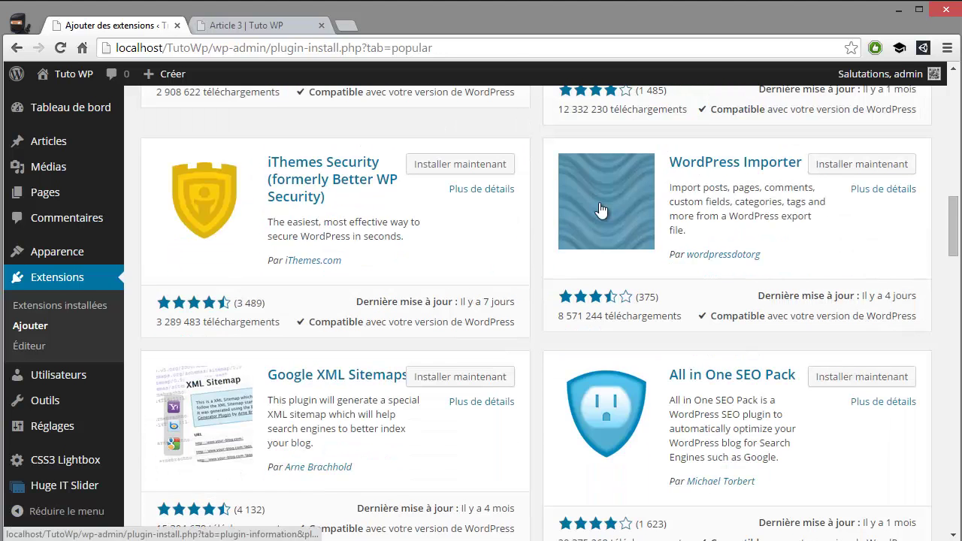
pyautogui.scroll(-2, 293, 300)
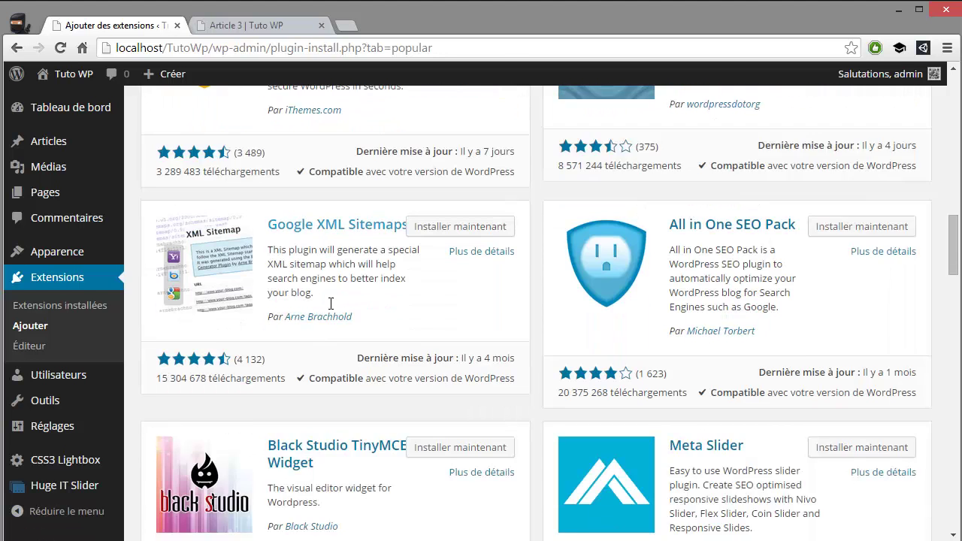
pyautogui.scroll(-2, 382, 278)
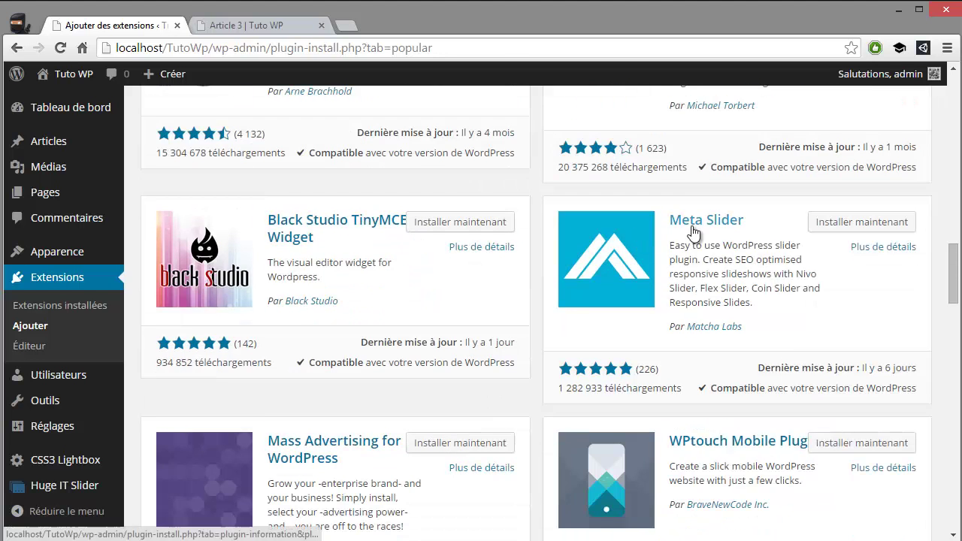
pyautogui.scroll(-1, 478, 226)
pyautogui.scroll(-2, 438, 238)
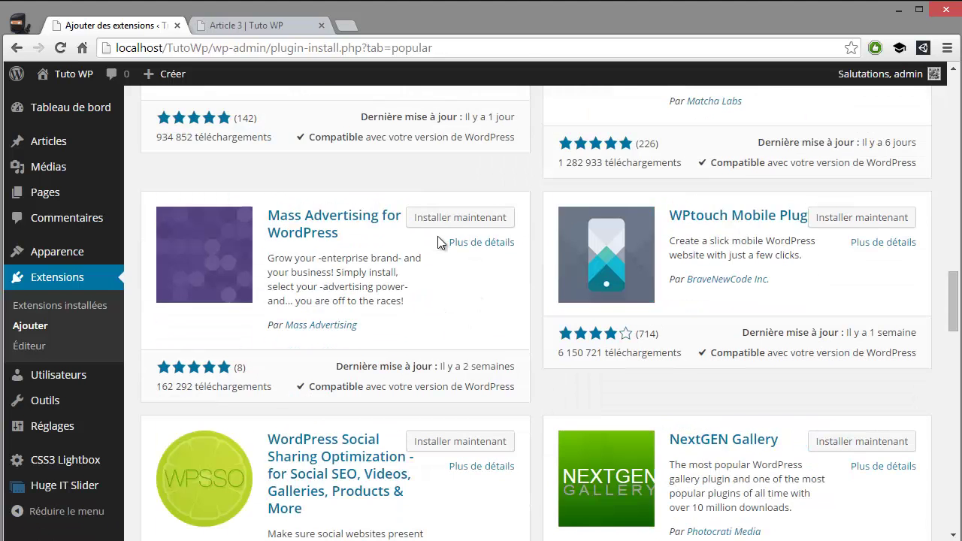
pyautogui.scroll(-2, 437, 236)
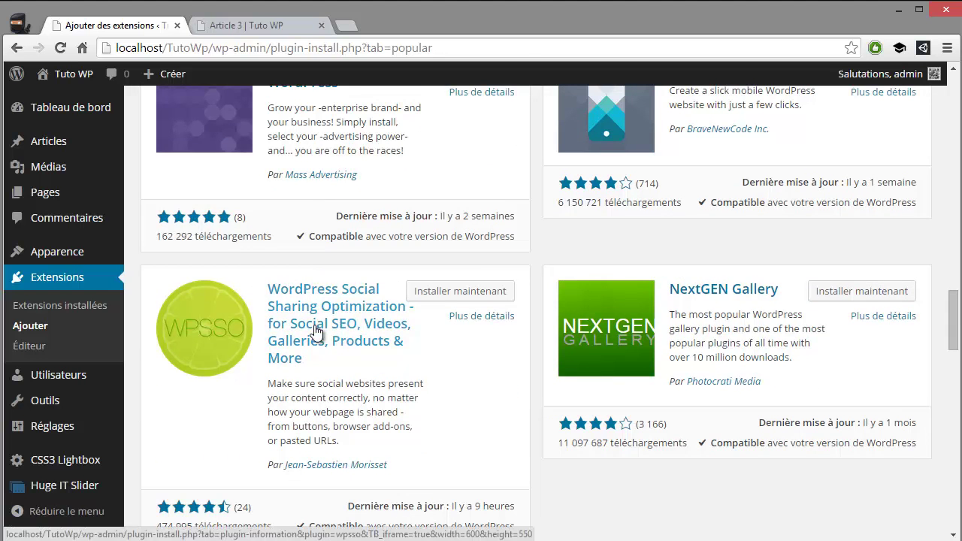
pyautogui.scroll(-2, 315, 330)
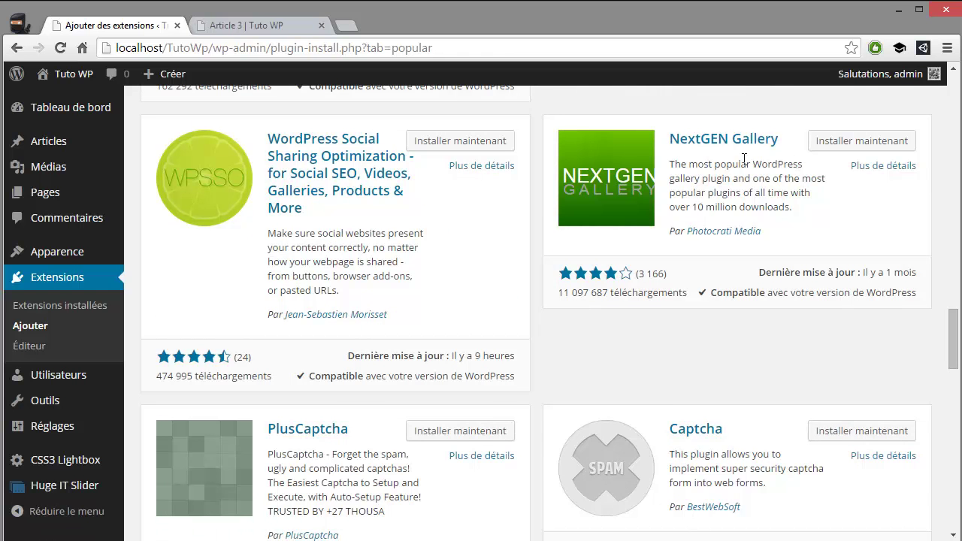
pyautogui.scroll(-2, 511, 206)
pyautogui.scroll(-2, 526, 203)
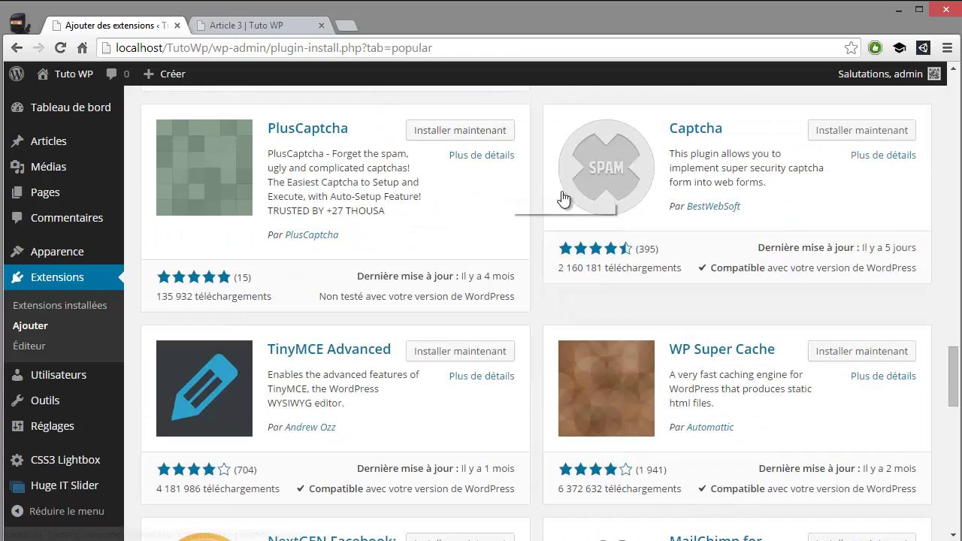
# Examine the Captcha, TinyMCE Advanced and MailChimp for WordPress entries and the remaining popular extensions down to WordPress Popular Posts
pyautogui.moveTo(720, 134); pyautogui.dragTo(662, 130)
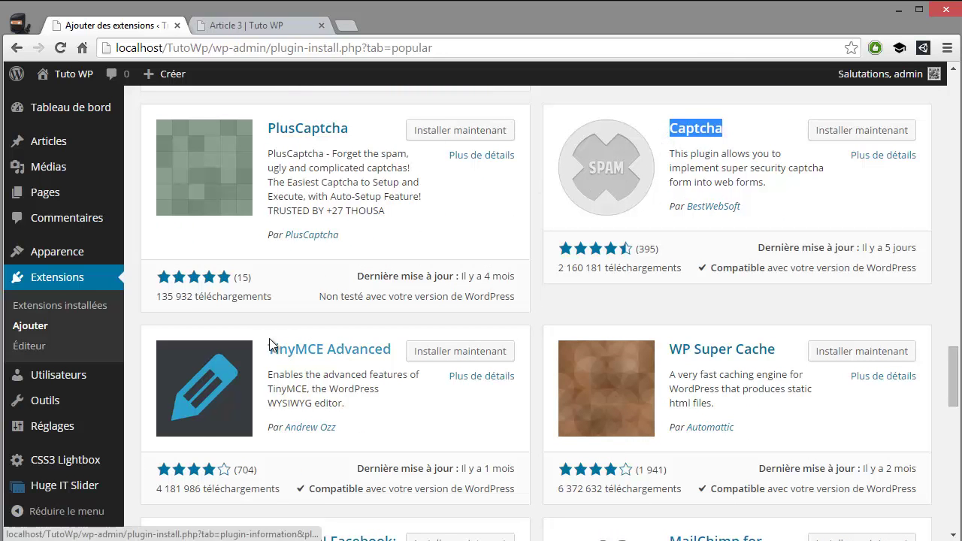
pyautogui.moveTo(262, 347); pyautogui.dragTo(398, 350)
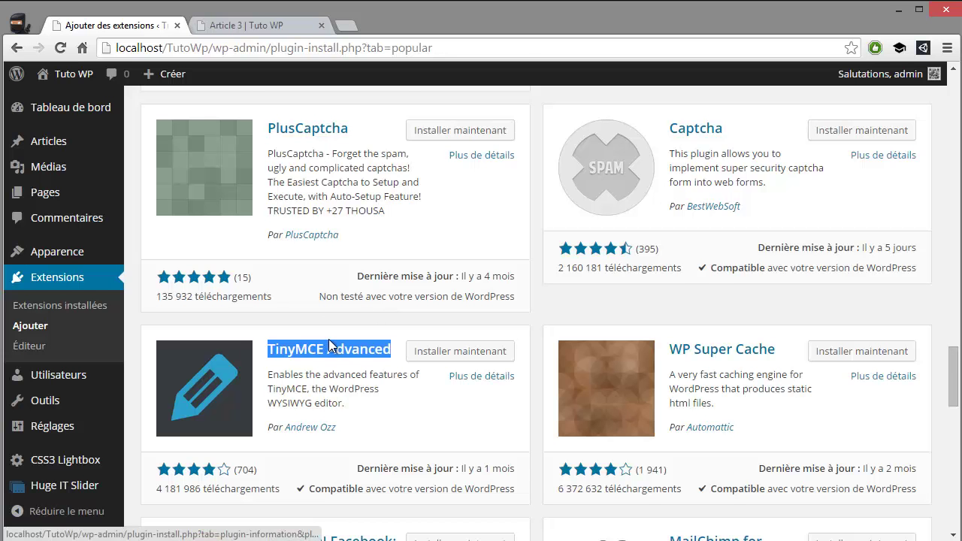
pyautogui.scroll(-2, 331, 351)
pyautogui.scroll(-1, 409, 337)
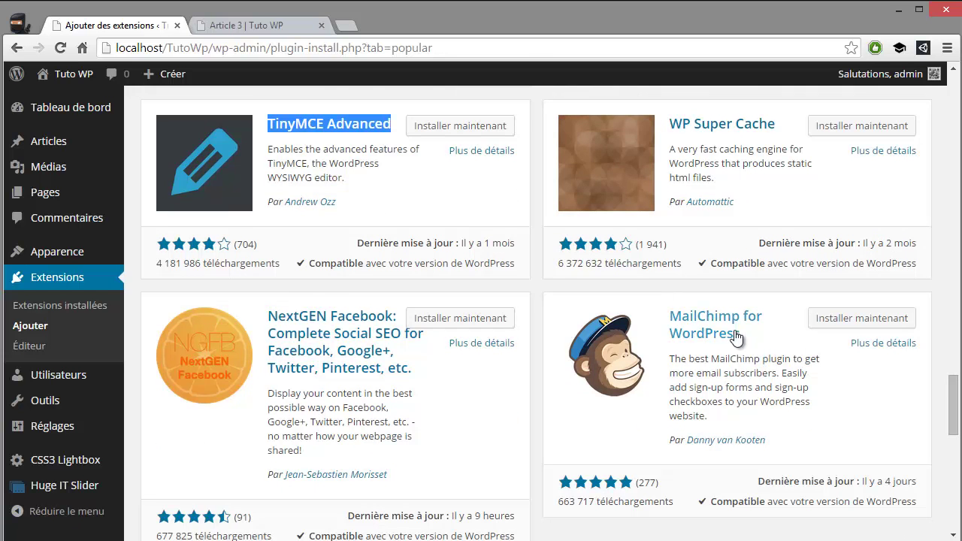
pyautogui.scroll(-3, 528, 331)
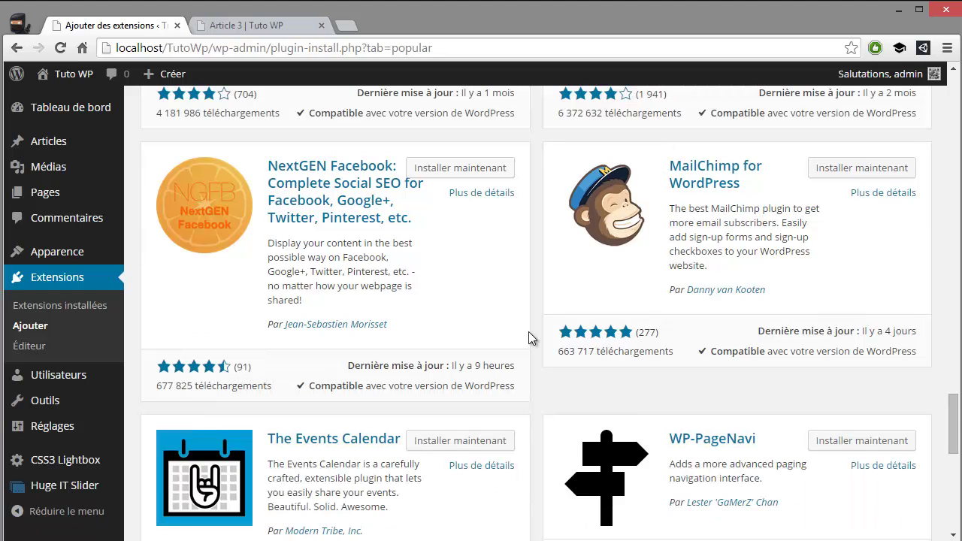
pyautogui.scroll(-4, 518, 284)
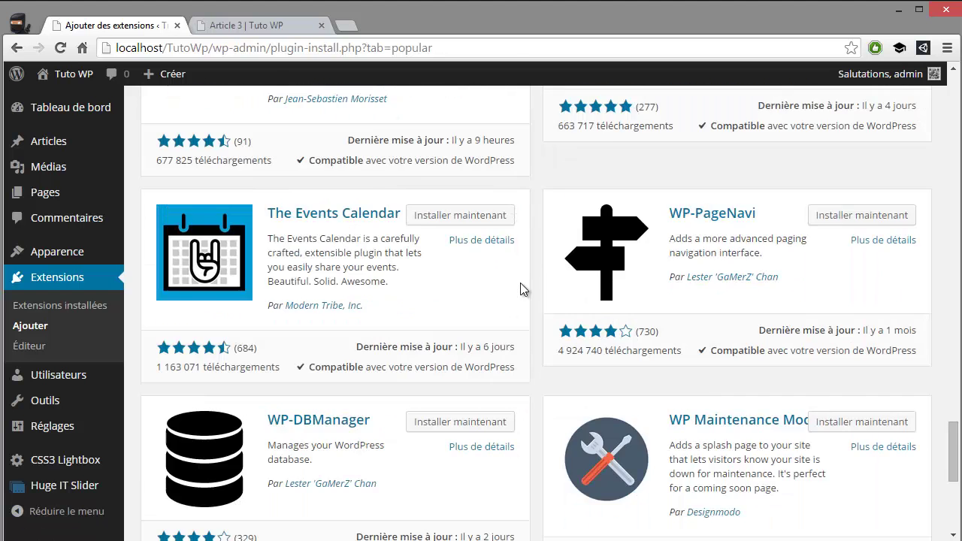
pyautogui.scroll(-2, 524, 283)
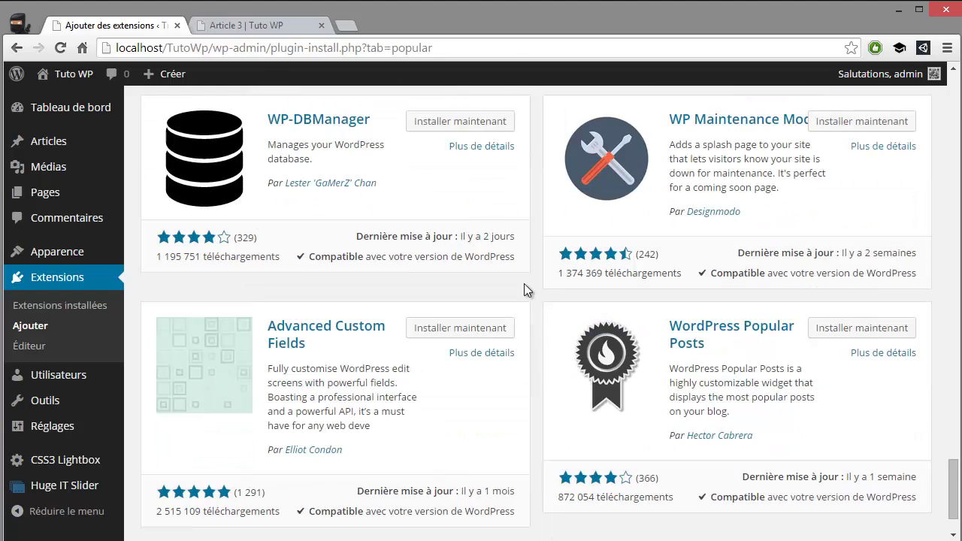
pyautogui.scroll(-2, 524, 283)
# Install the WooCommerce - excelling eCommerce extension from the popular extensions and accept the installation
pyautogui.scroll(15, 524, 300)
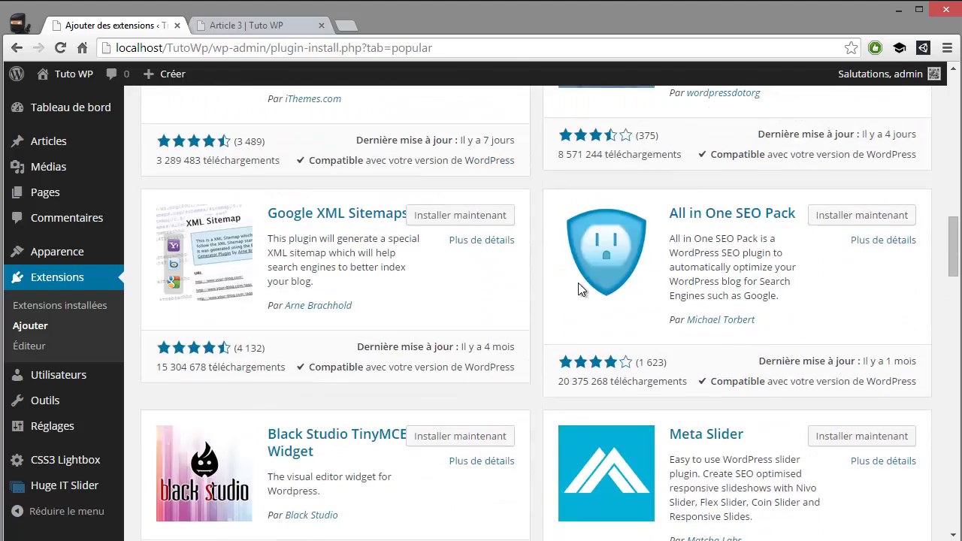
pyautogui.scroll(9, 586, 276)
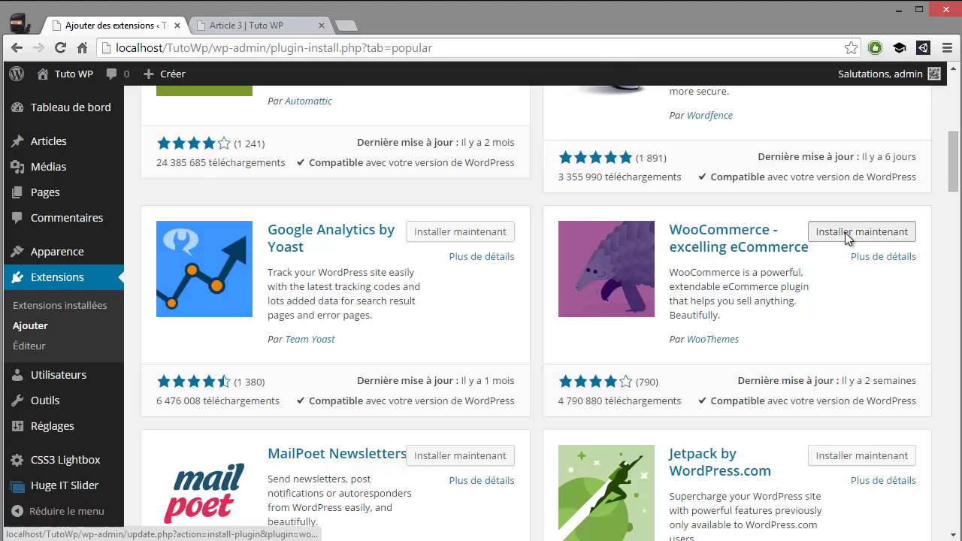
pyautogui.click(847, 238)
pyautogui.click(519, 147)
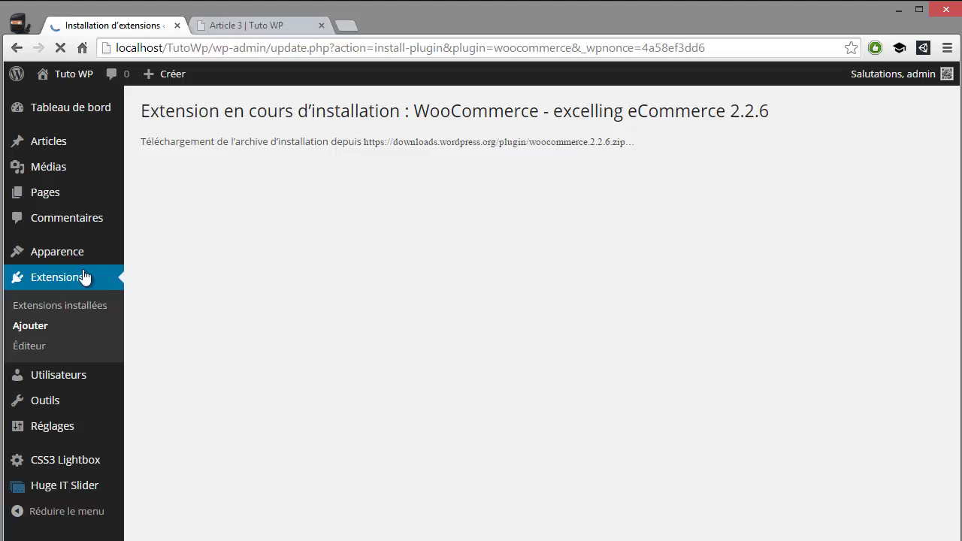
# Open a second page for adding extensions alongside the running installation and search it for "social share"
pyautogui.middleClick(30, 327)
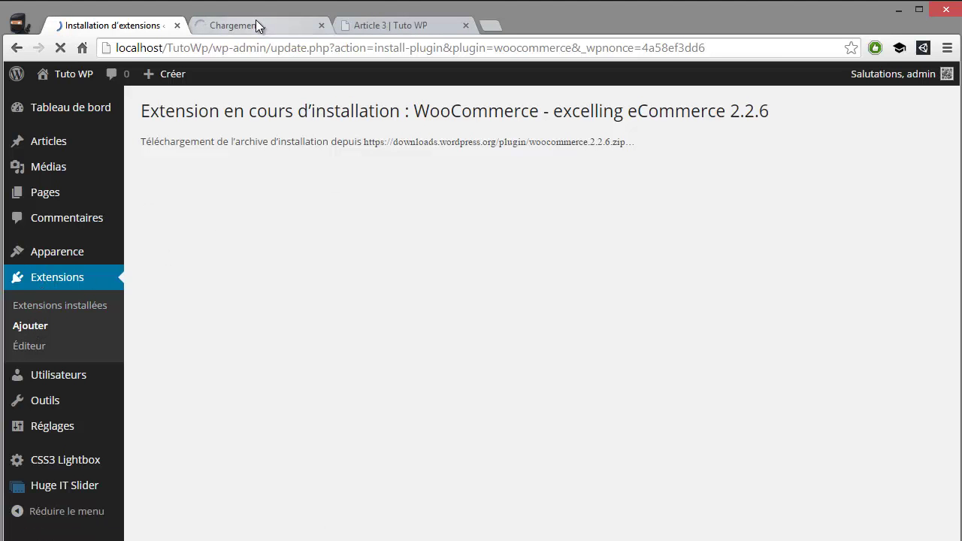
pyautogui.click(234, 23)
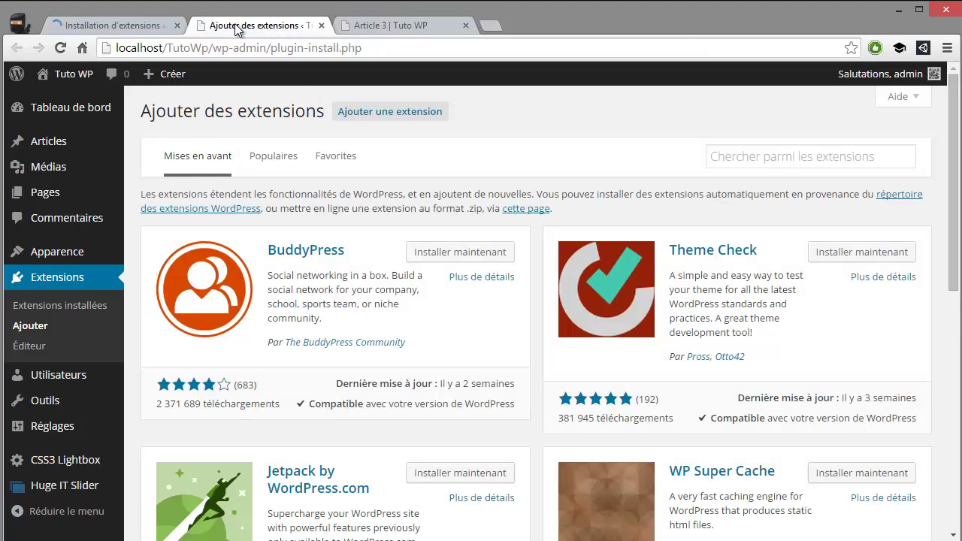
pyautogui.click(775, 161)
pyautogui.write('soc')
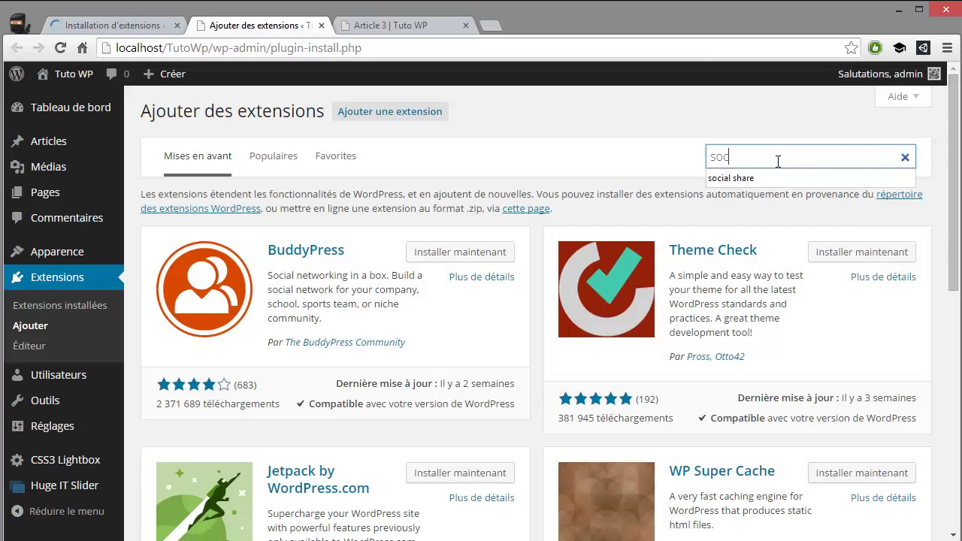
pyautogui.write('ial')
pyautogui.press('Down')
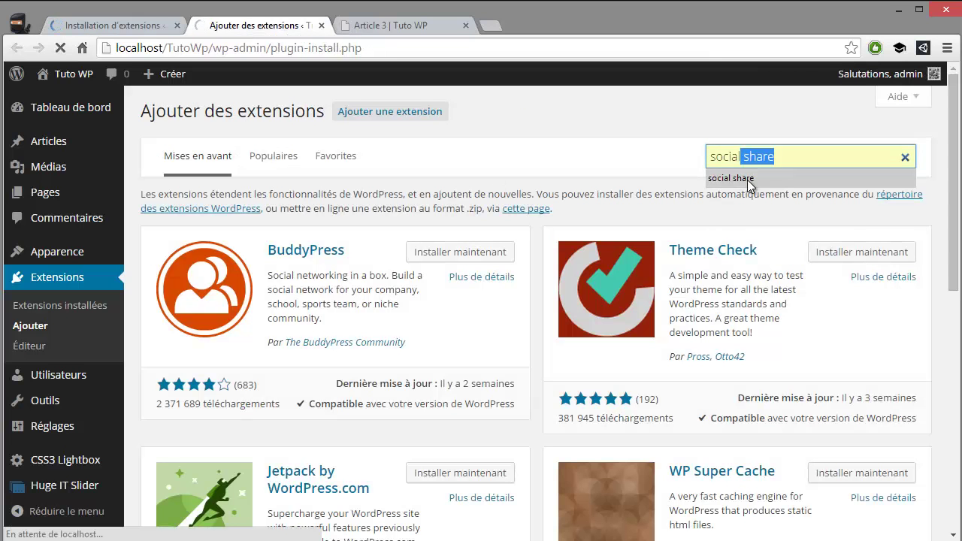
pyautogui.press('Return')
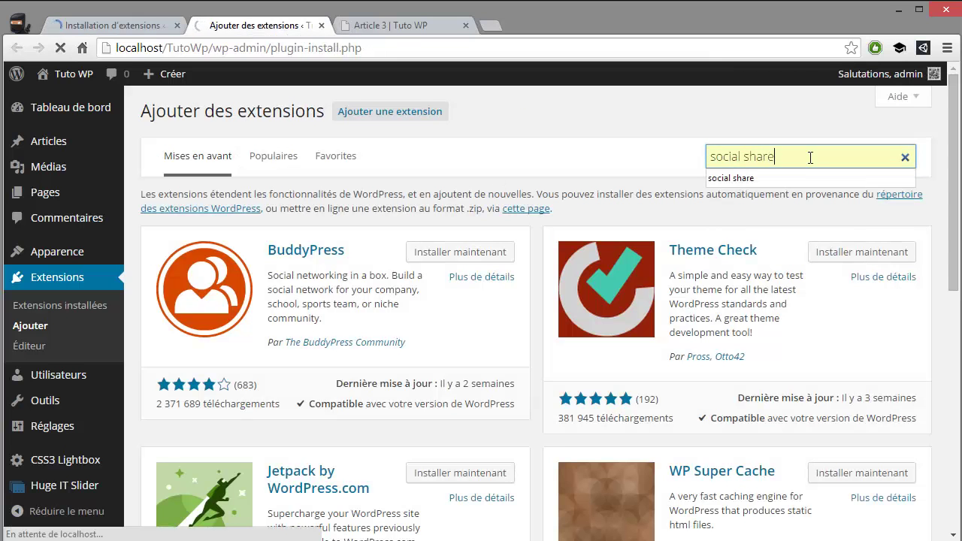
# Check the WooCommerce installation progress and start installing the Social Share extension from the search results
pyautogui.click(106, 30)
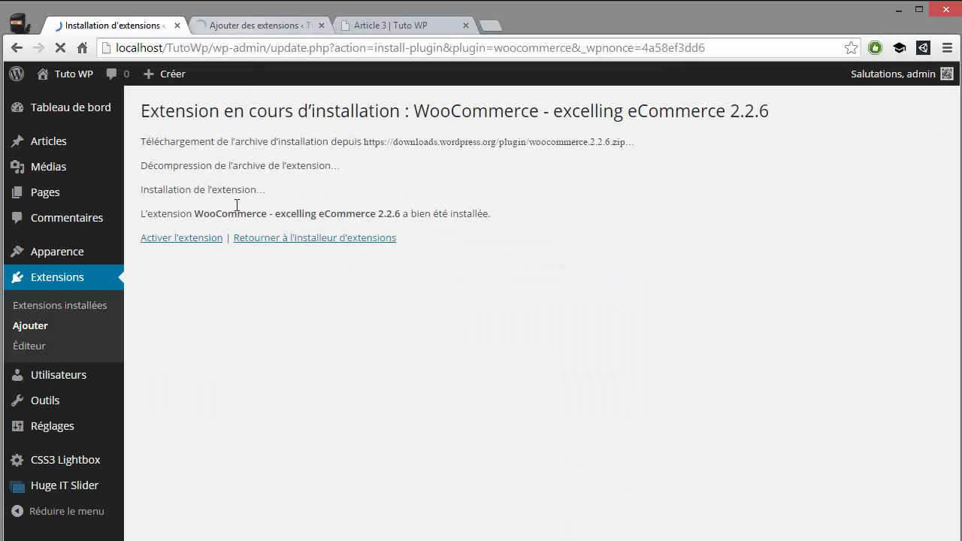
pyautogui.click(239, 27)
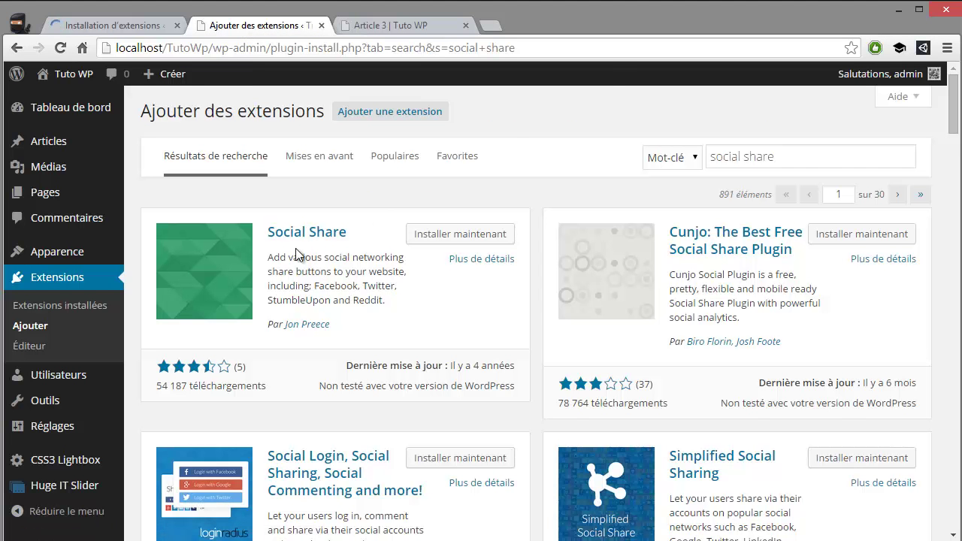
pyautogui.click(432, 235)
pyautogui.click(515, 143)
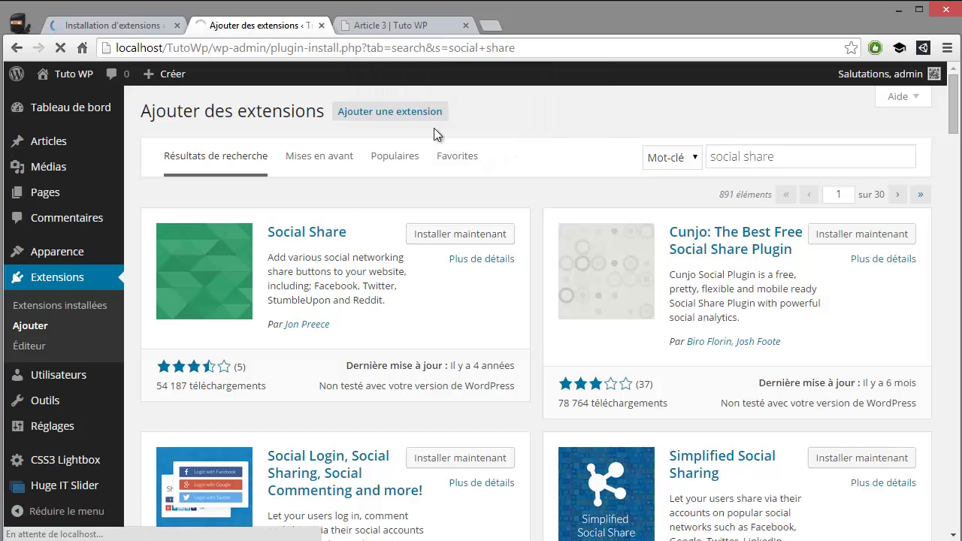
# Request the Social Share installation again, dismiss its confirmation, and check the WooCommerce installation page
pyautogui.click(446, 241)
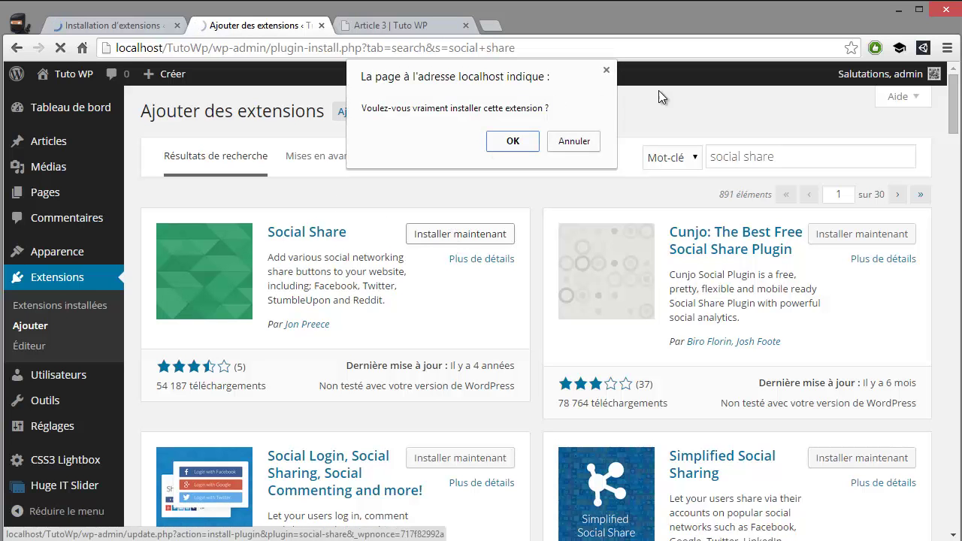
pyautogui.click(606, 71)
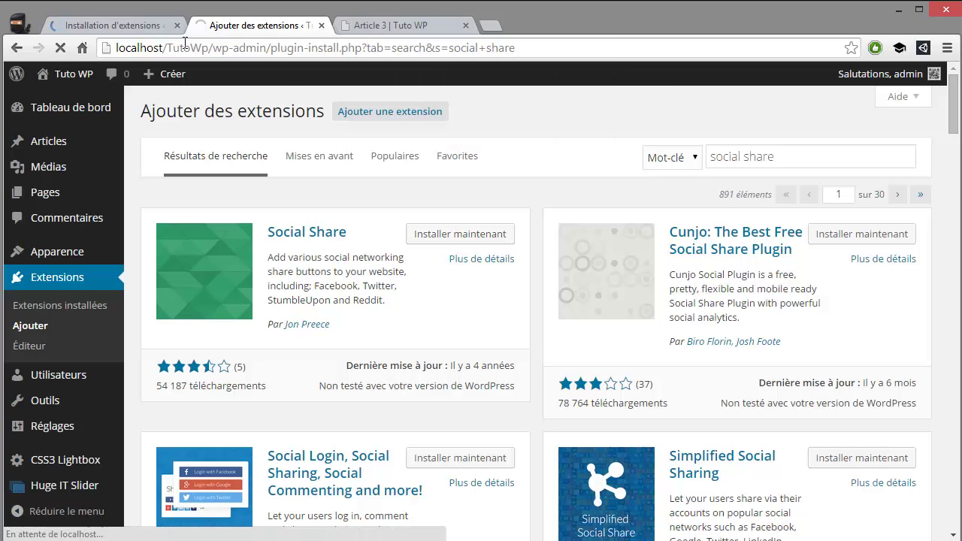
pyautogui.click(109, 24)
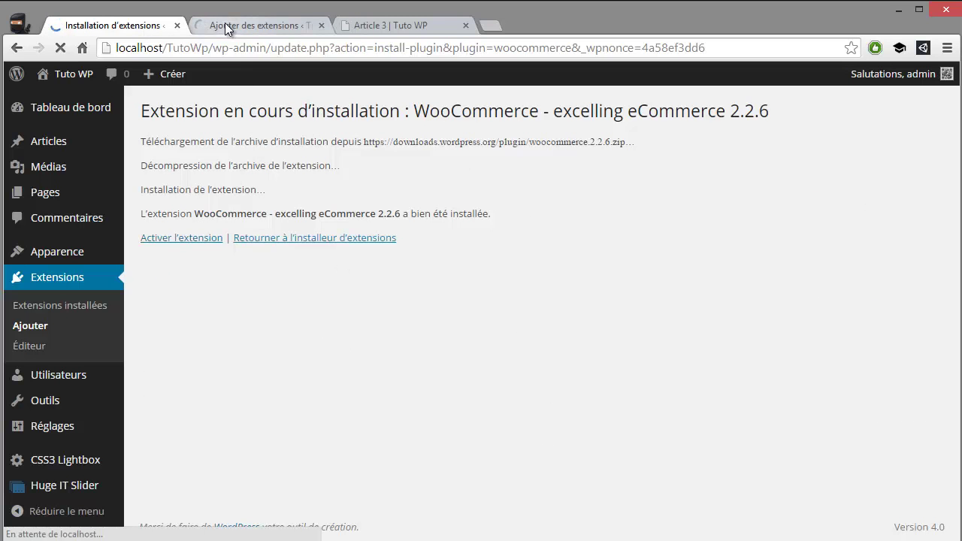
# Activate the newly installed Social Share extension and return to the WooCommerce extension's page
pyautogui.click(268, 23)
pyautogui.click(191, 238)
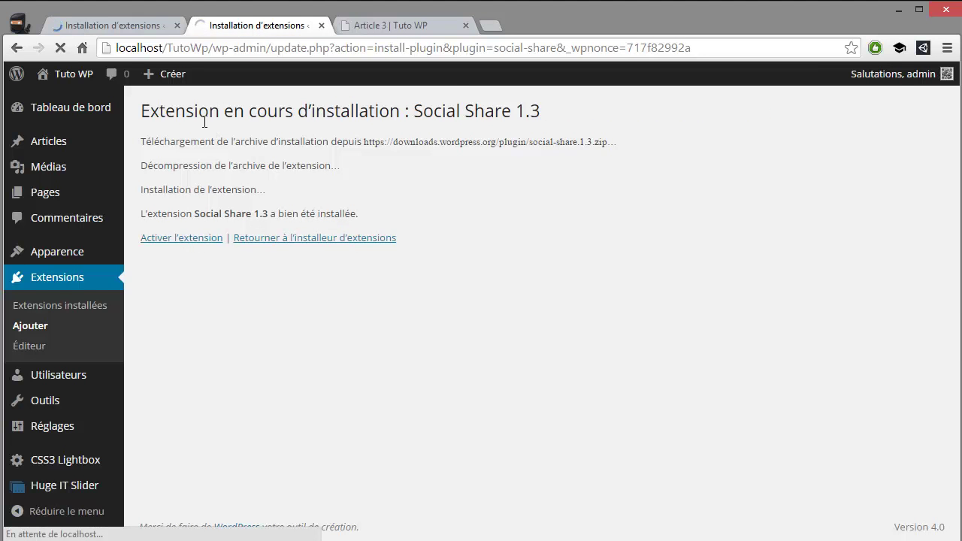
pyautogui.click(128, 25)
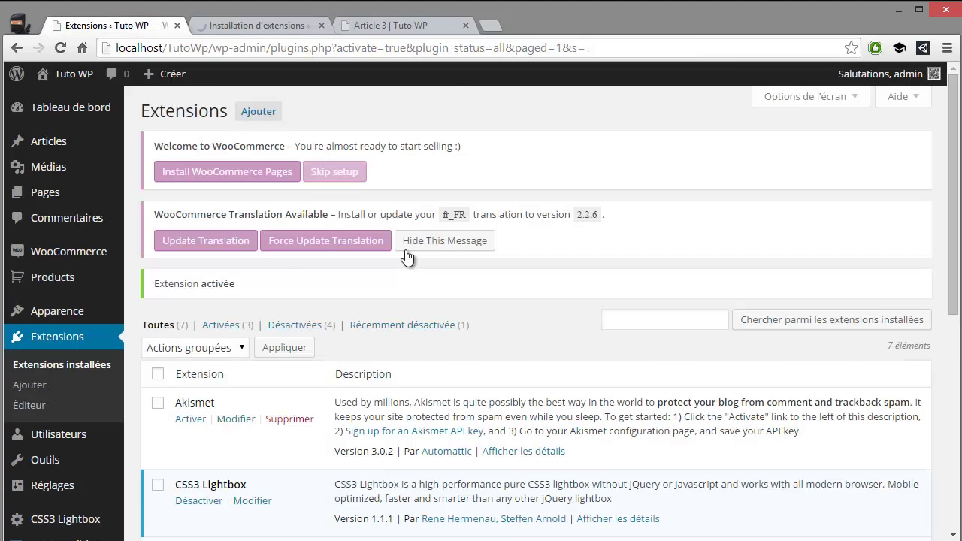
# Review the installed extensions list, check the Social Share activation page and close that second extensions page
pyautogui.scroll(-1, 237, 270)
pyautogui.scroll(-3, 241, 280)
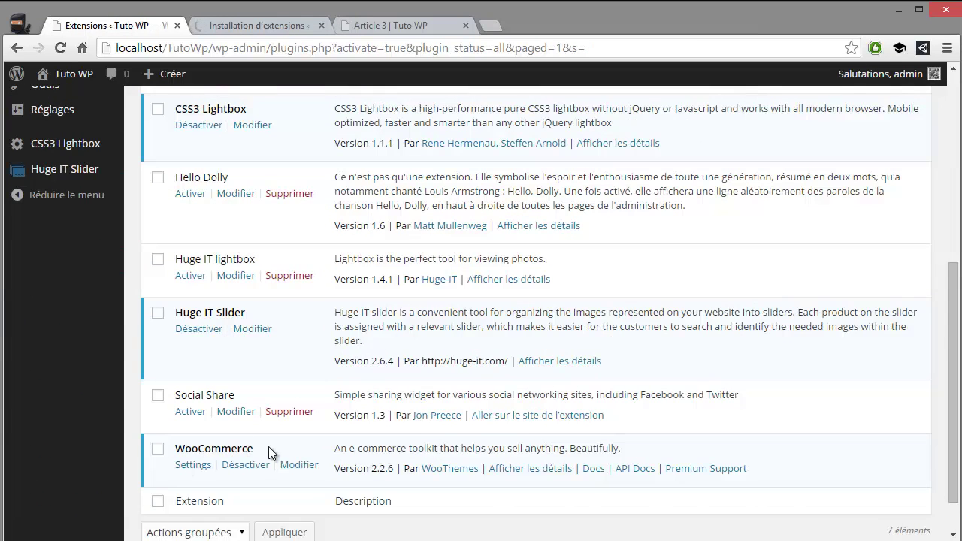
pyautogui.scroll(5, 316, 345)
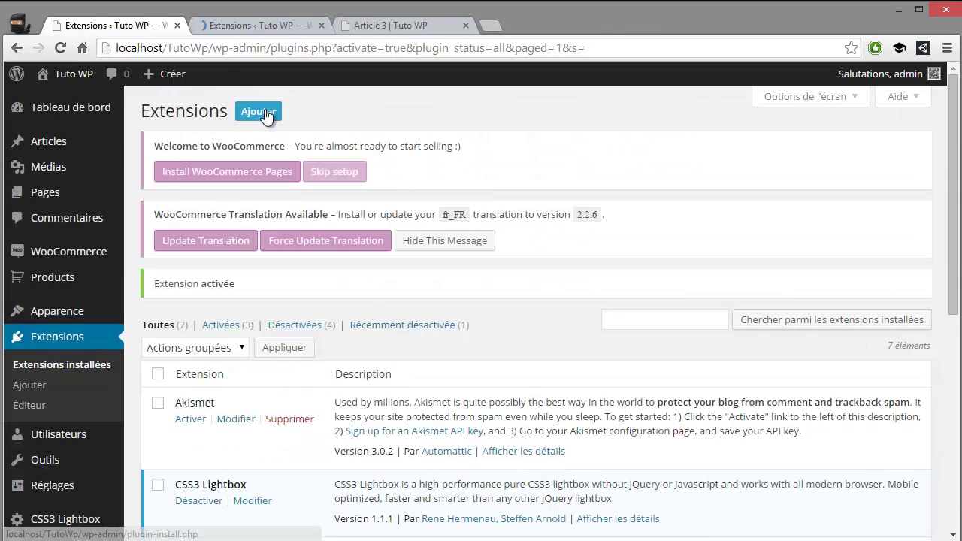
pyautogui.click(252, 30)
pyautogui.scroll(-3, 310, 227)
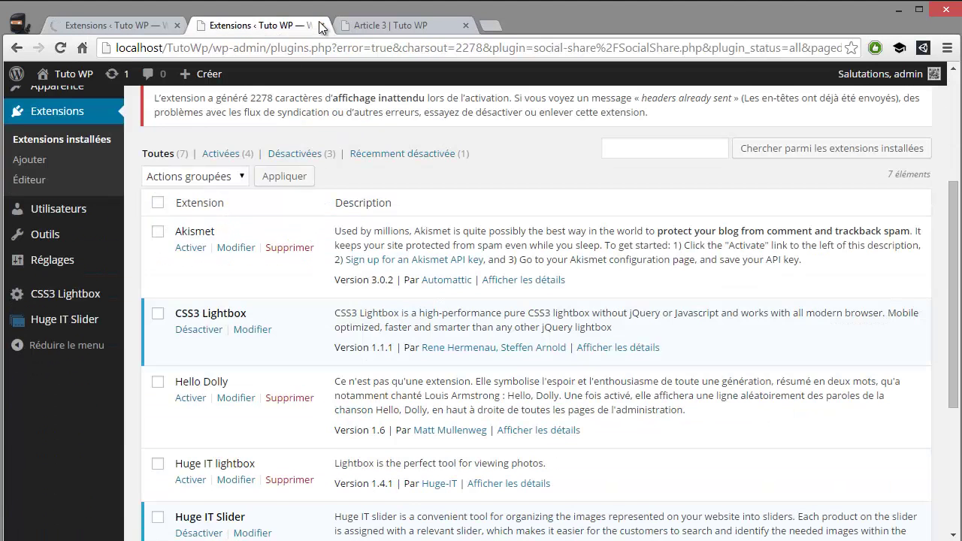
pyautogui.click(319, 25)
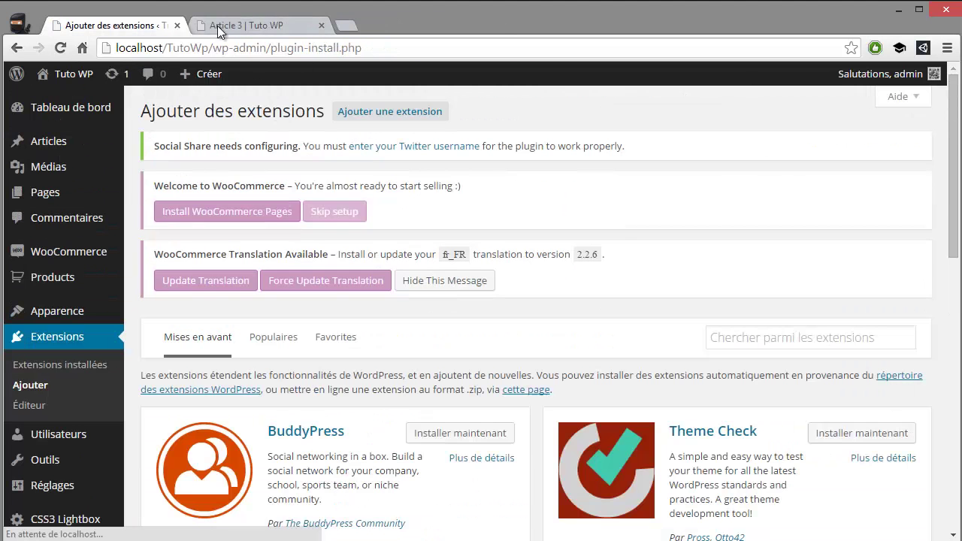
# Examine the administration menu for the entries of the newly activated extensions, including the WooCommerce submenu
pyautogui.scroll(-2, 83, 396)
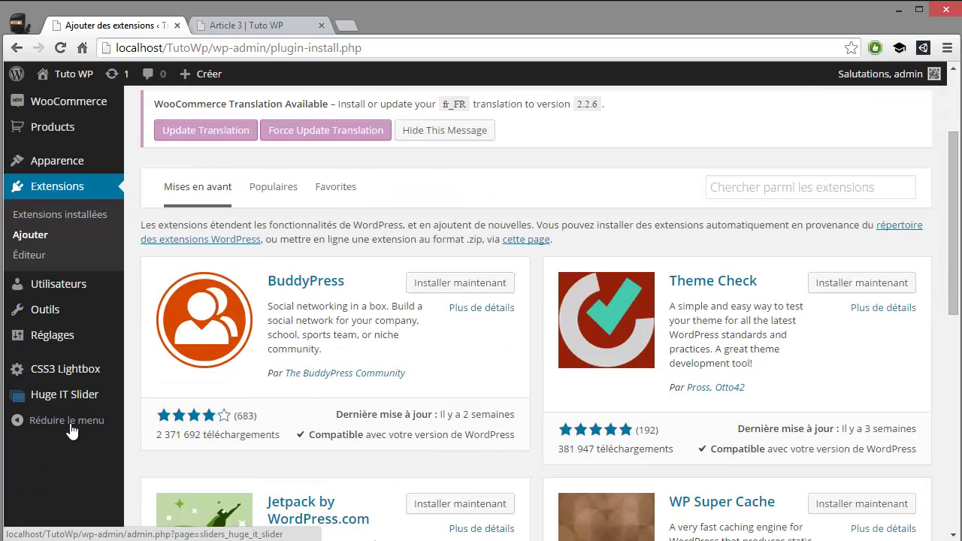
pyautogui.scroll(2, 60, 413)
pyautogui.moveTo(61, 240)
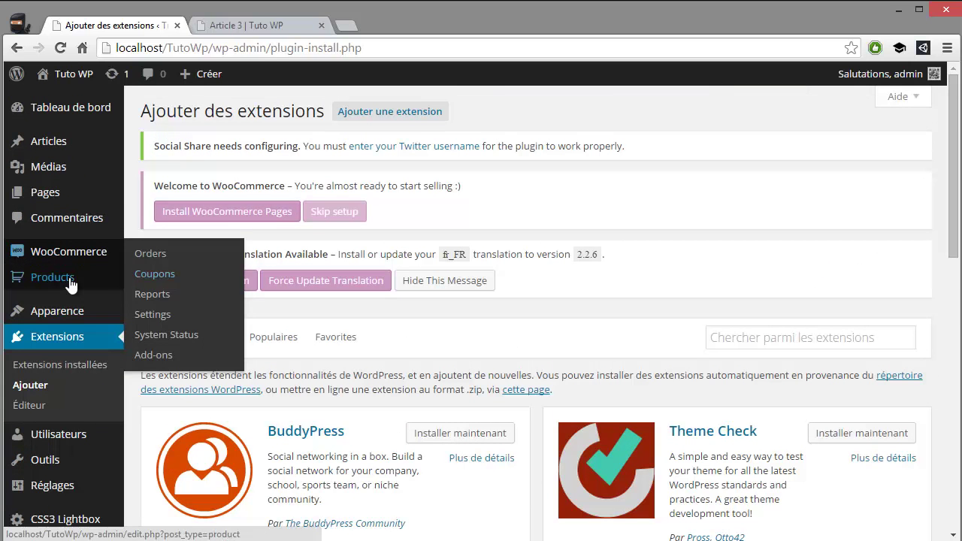
pyautogui.moveTo(70, 282)
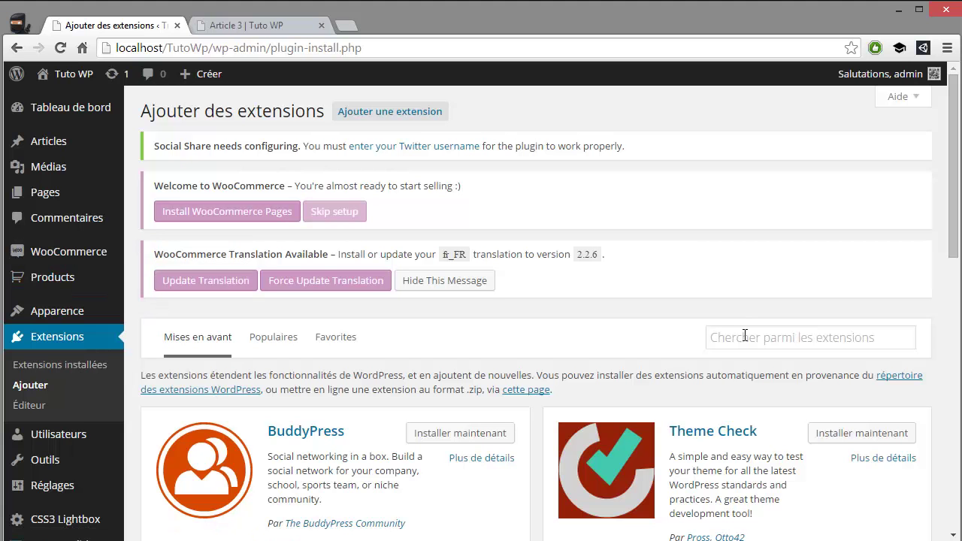
# Open the popular extensions list and reload the Article 3 page while the list loads
pyautogui.click(271, 338)
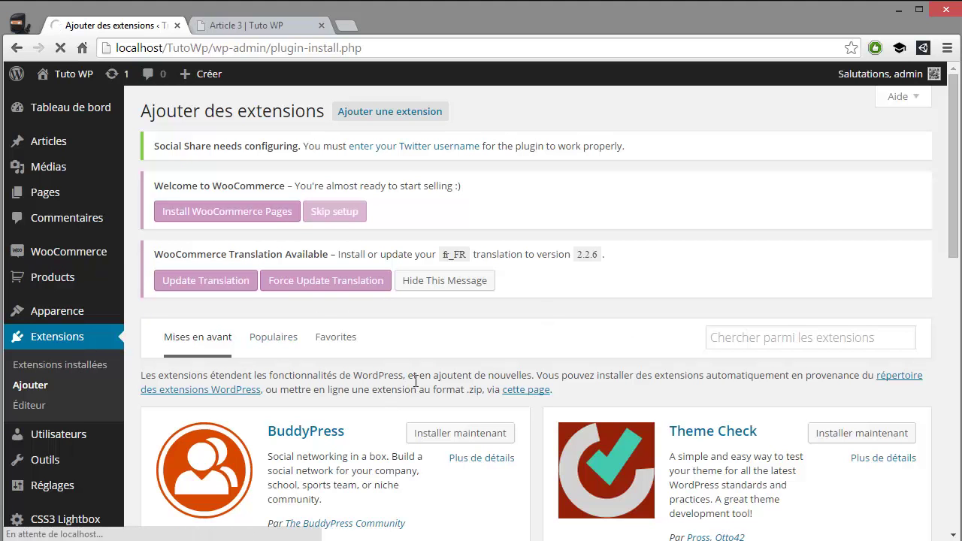
pyautogui.click(228, 31)
pyautogui.click(60, 47)
pyautogui.click(75, 26)
# Browse the popular extensions to examine what kinds of add-ons are offered for WordPress
pyautogui.scroll(-10, 512, 322)
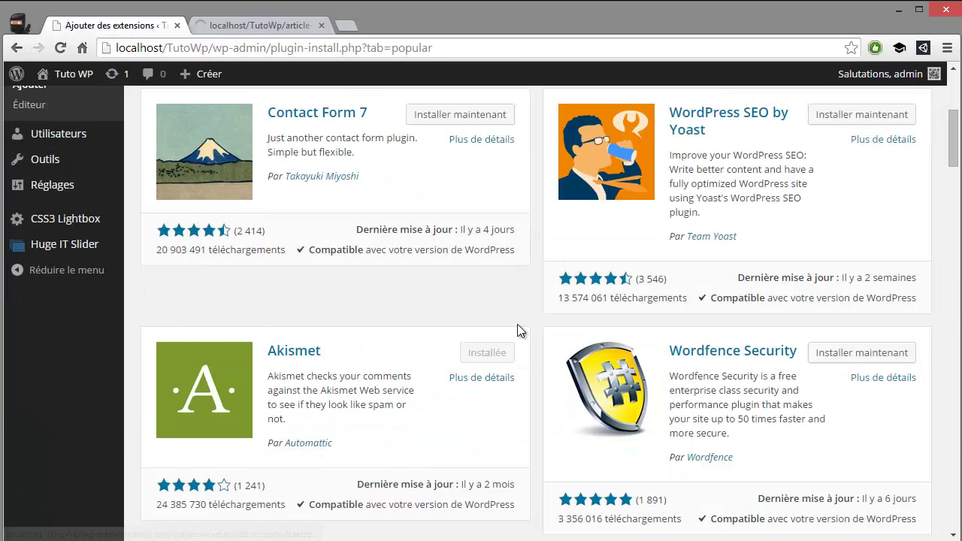
pyautogui.scroll(-6, 522, 328)
pyautogui.scroll(-10, 535, 328)
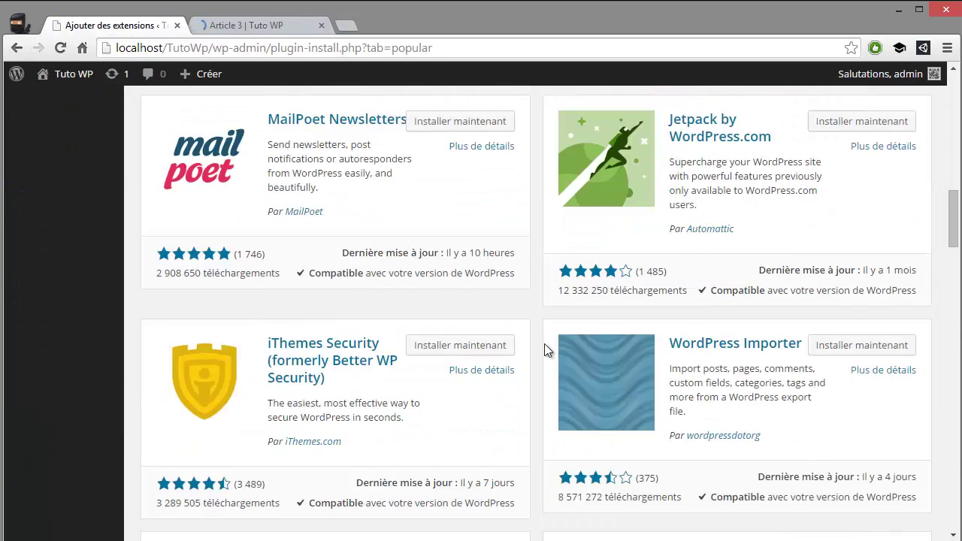
pyautogui.scroll(-7, 555, 356)
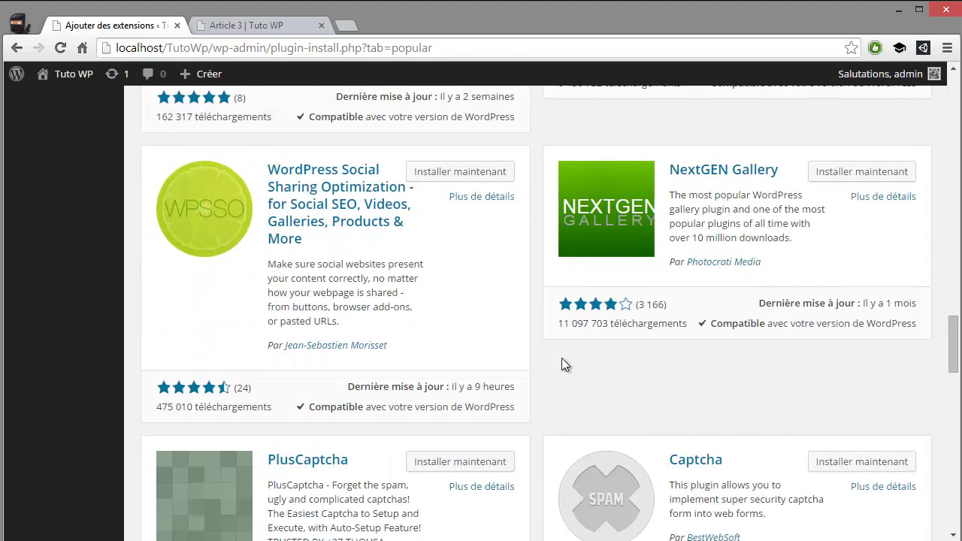
pyautogui.scroll(-5, 561, 357)
pyautogui.scroll(-2, 565, 364)
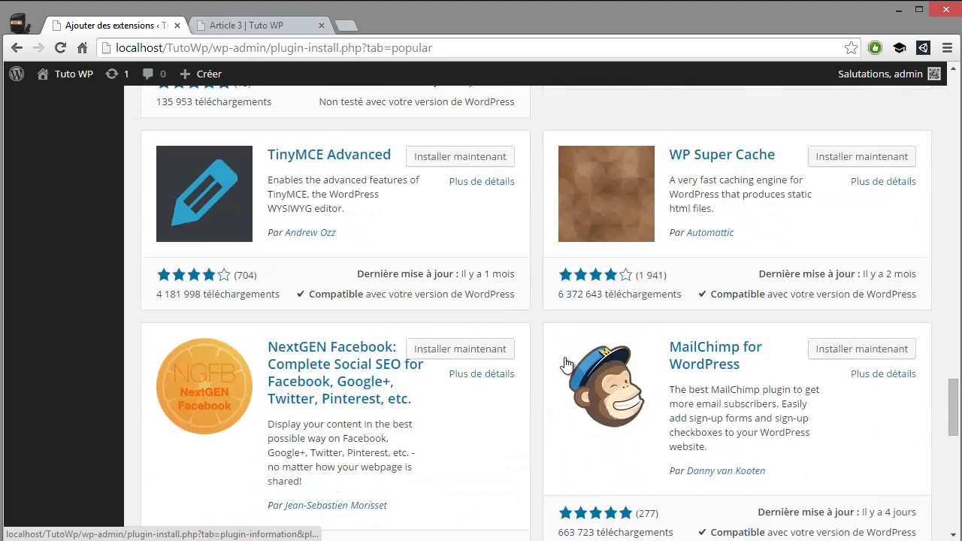
pyautogui.scroll(-7, 566, 359)
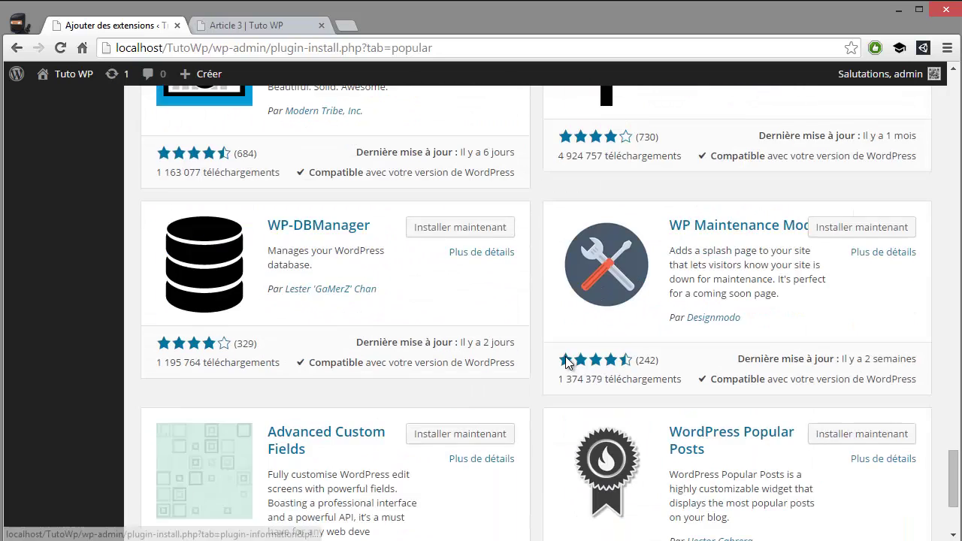
pyautogui.scroll(-3, 566, 359)
pyautogui.scroll(7, 566, 358)
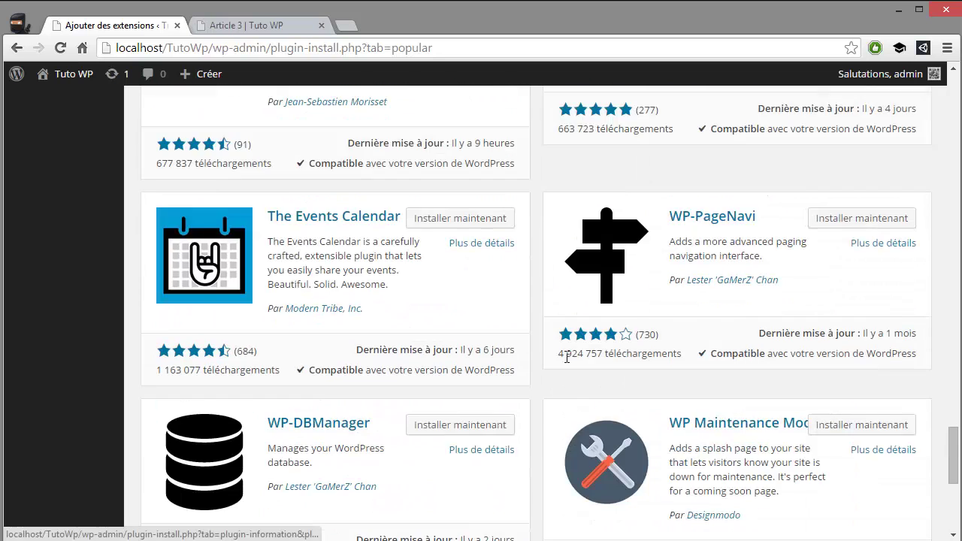
pyautogui.scroll(8, 565, 357)
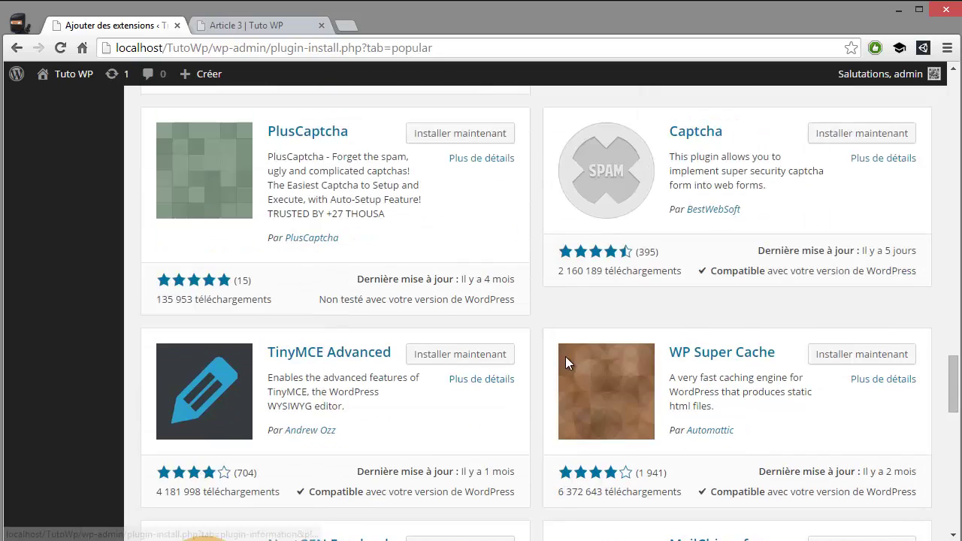
pyautogui.scroll(5, 566, 361)
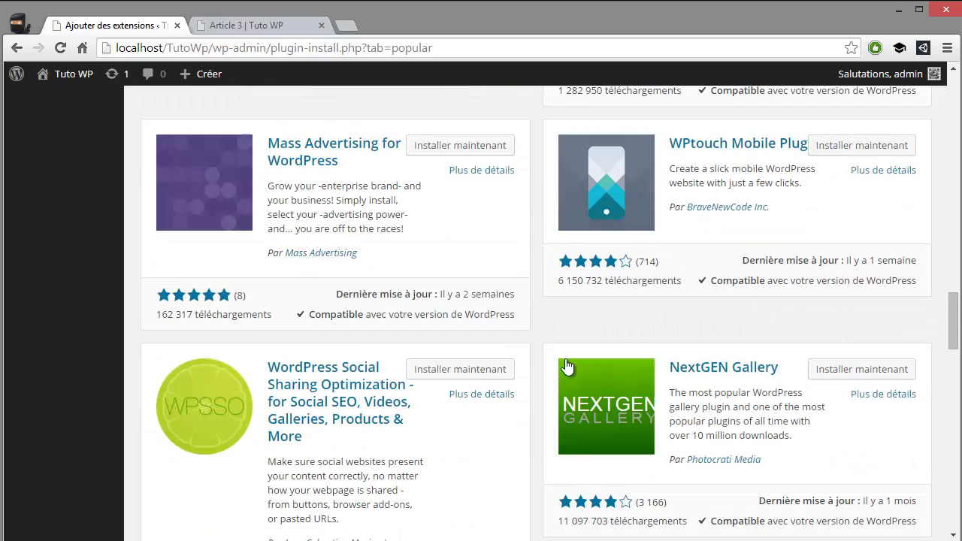
pyautogui.scroll(9, 567, 365)
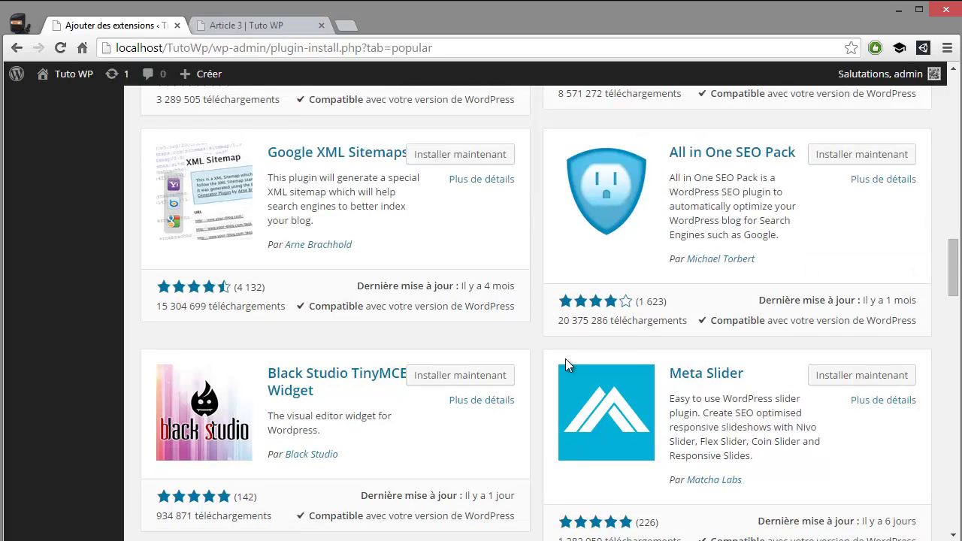
pyautogui.scroll(8, 565, 358)
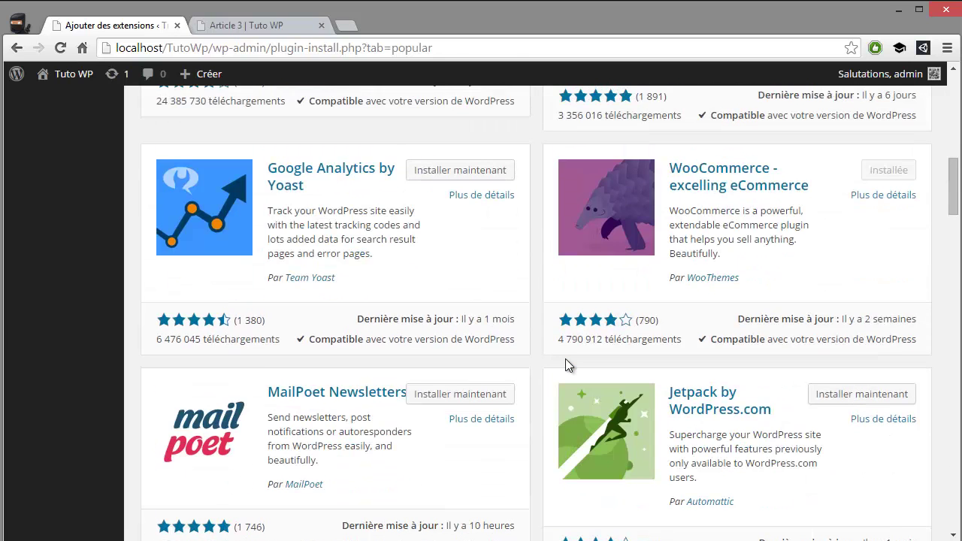
pyautogui.scroll(3, 565, 364)
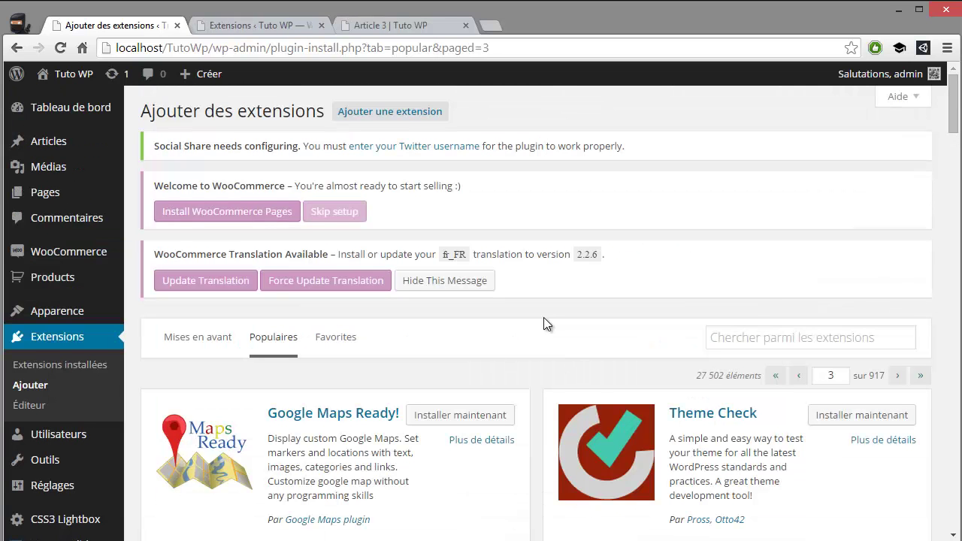
# Search the extensions for "up prev" and look through the results
pyautogui.click(752, 334)
pyautogui.write('up')
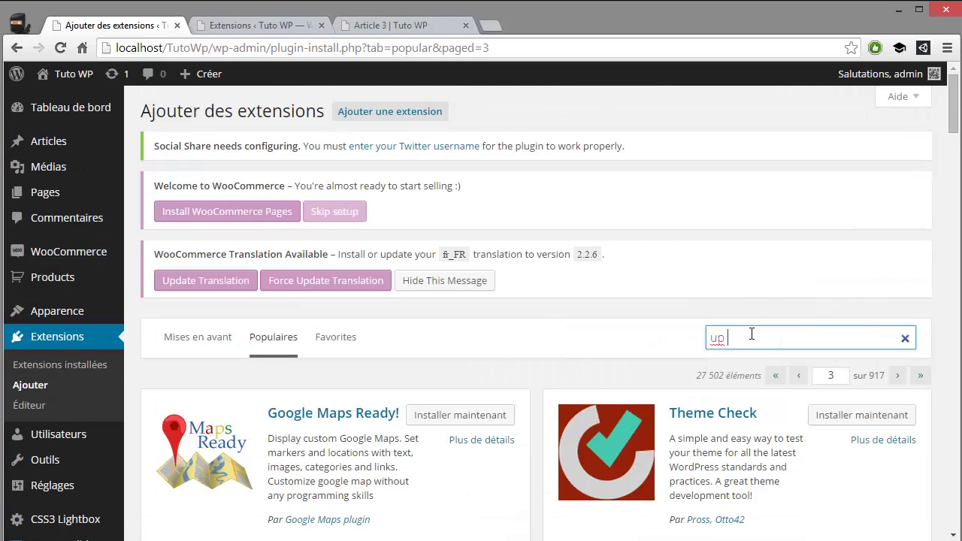
pyautogui.write(' prev')
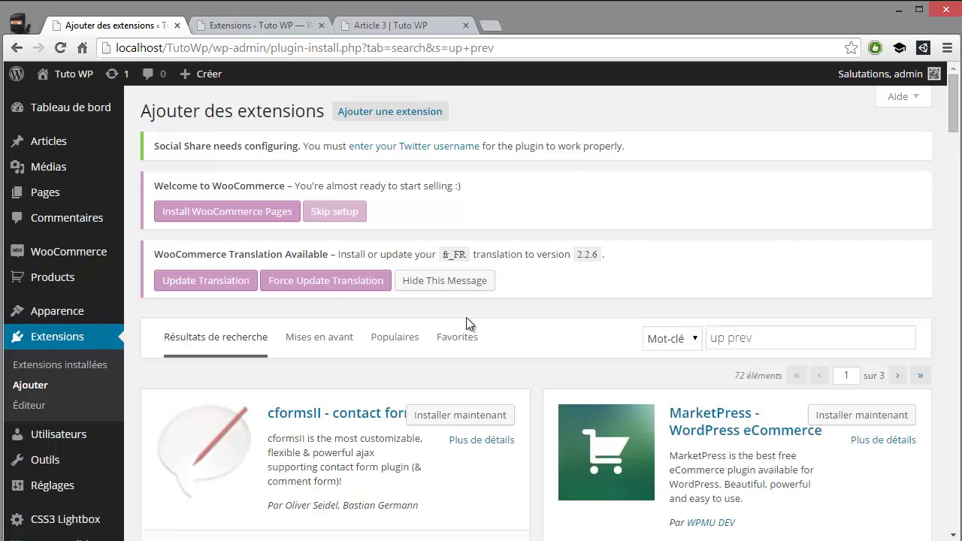
pyautogui.scroll(-3, 468, 321)
pyautogui.scroll(3, 477, 323)
# Correct the extension search to "upPrev", then install and activate the upPrev extension, accepting the installation prompt
pyautogui.click(733, 338)
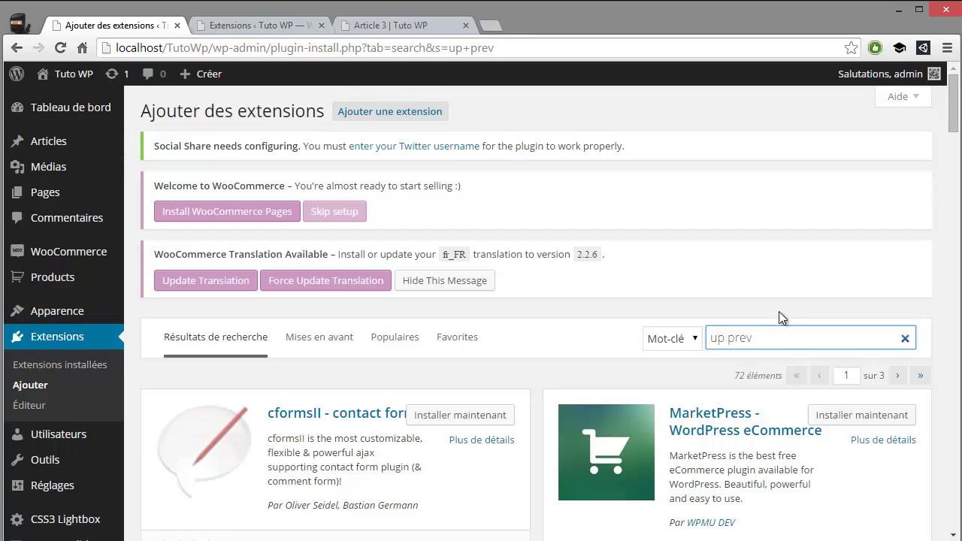
pyautogui.press('BackSpace')
pyautogui.press('Delete')
pyautogui.write('P')
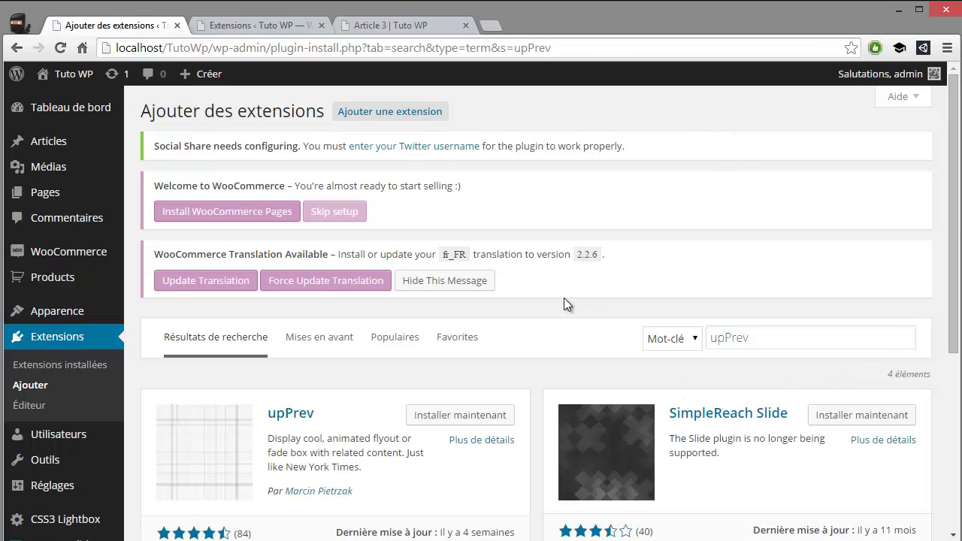
pyautogui.click(473, 413)
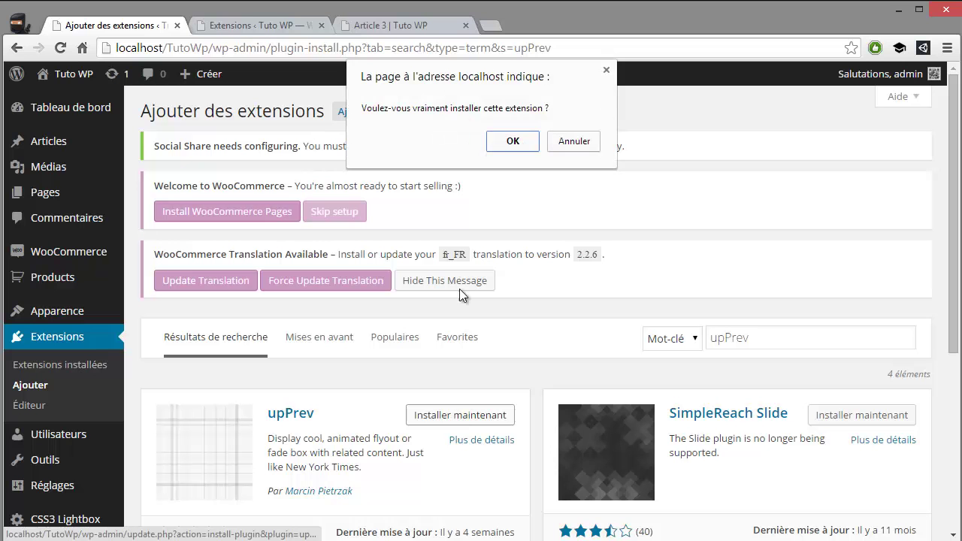
pyautogui.click(505, 143)
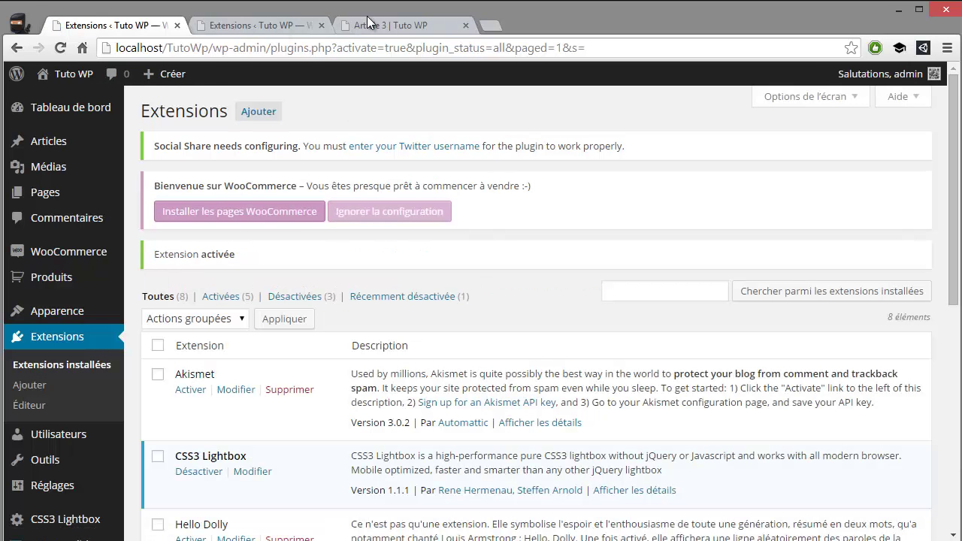
# Reload Article 3 and examine the previous-articles box that upPrev adds near the end of the article
pyautogui.click(365, 23)
pyautogui.click(64, 48)
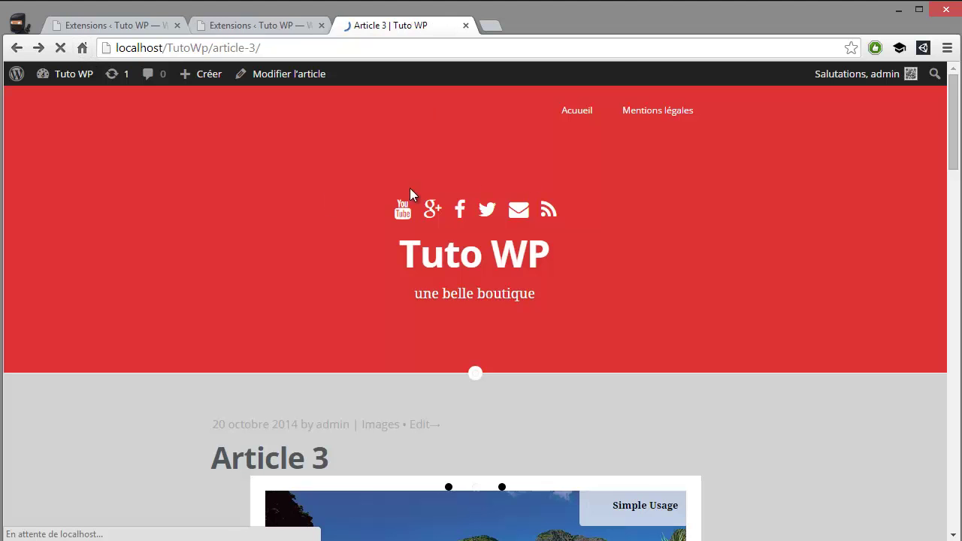
pyautogui.scroll(-15, 534, 219)
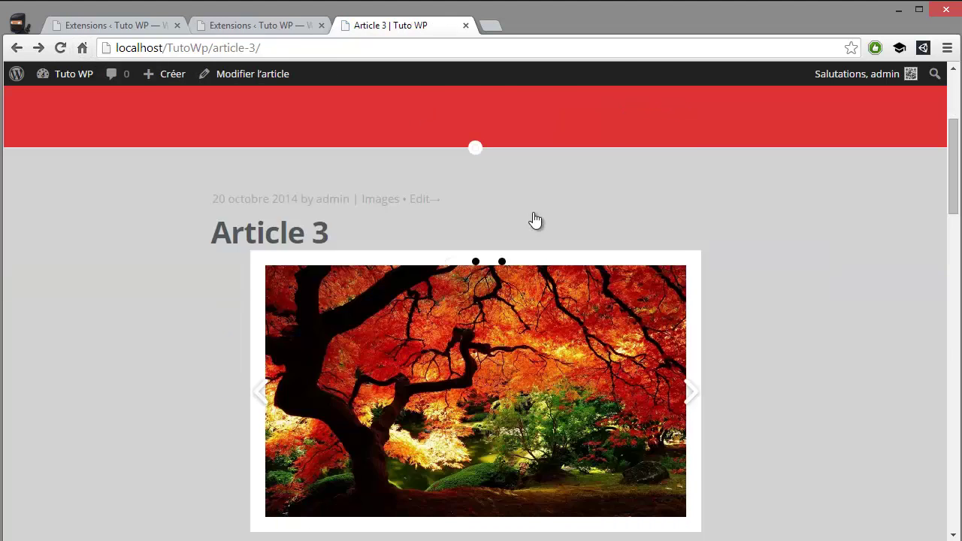
pyautogui.scroll(-3, 528, 219)
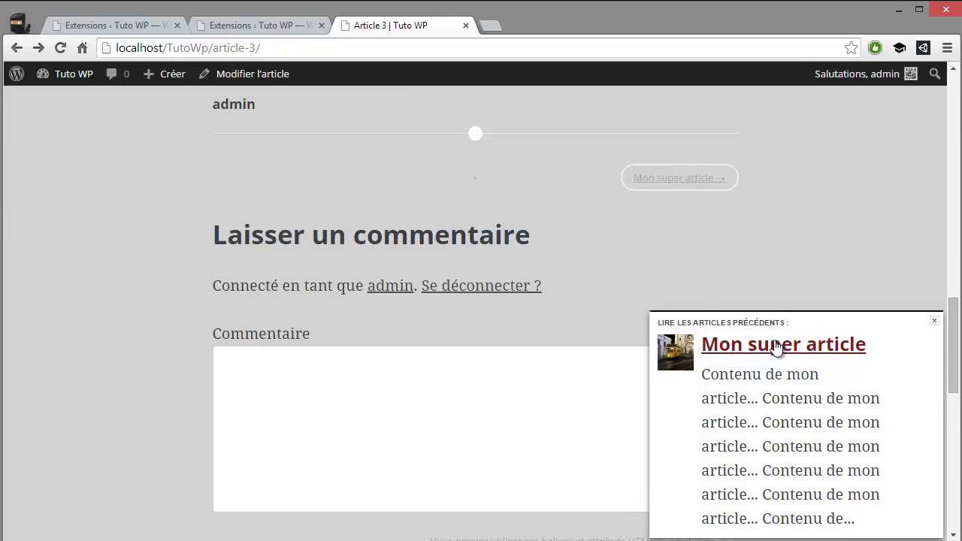
pyautogui.scroll(-1, 768, 469)
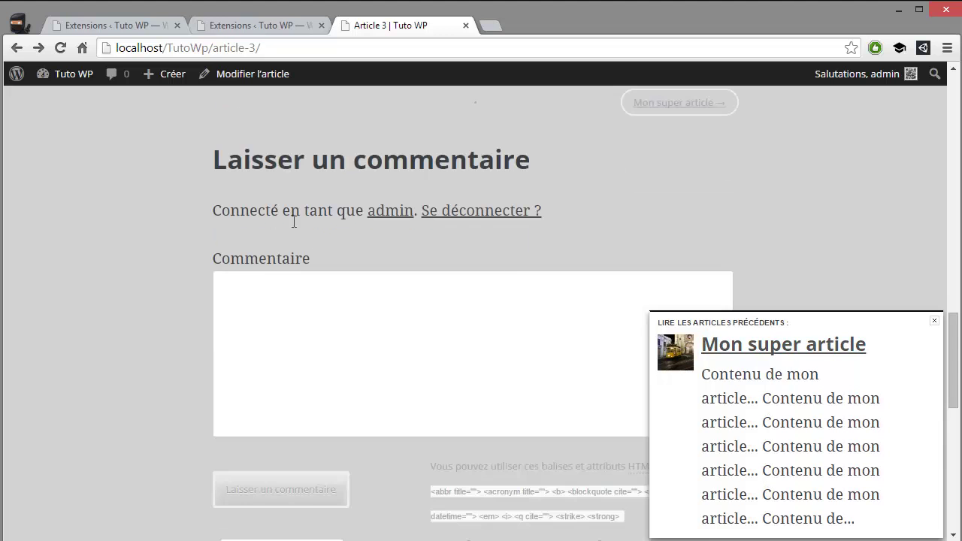
pyautogui.scroll(-4, 676, 375)
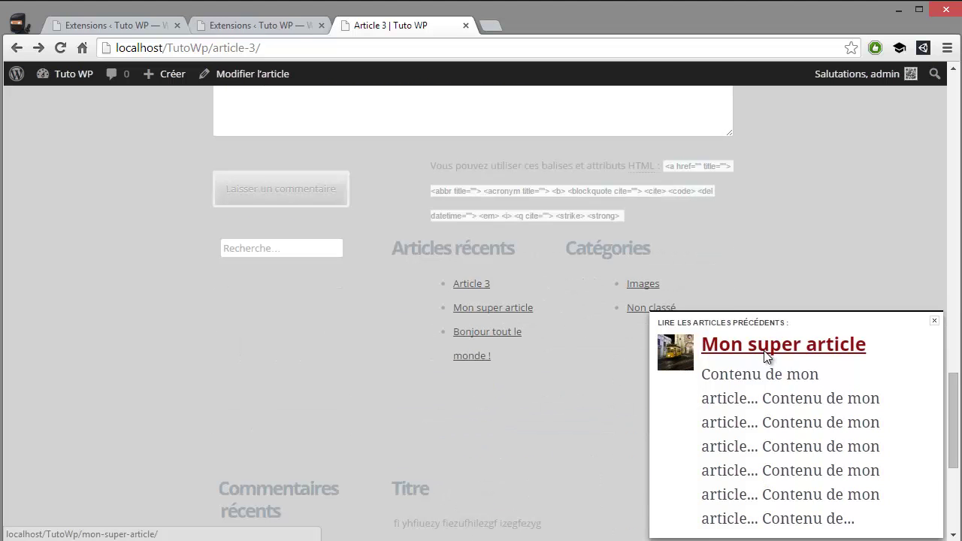
# Open "Mon super article" from the previous-articles box and check the upPrev box on that article
pyautogui.click(756, 354)
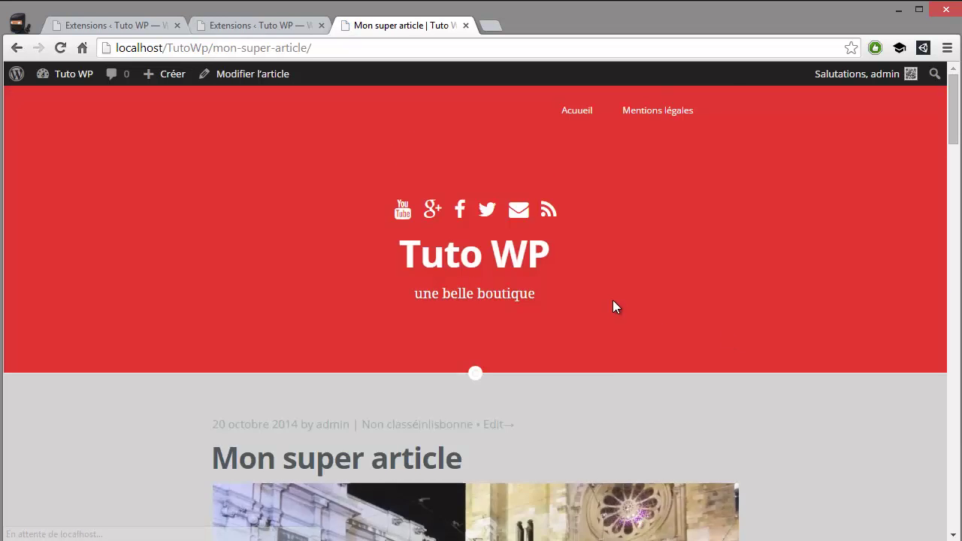
pyautogui.scroll(-6, 615, 299)
pyautogui.scroll(-10, 628, 306)
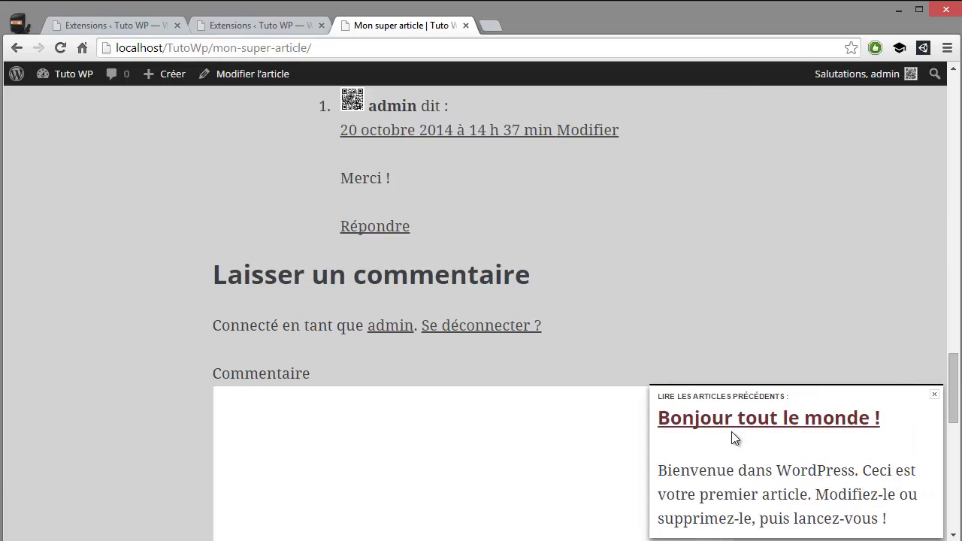
pyautogui.scroll(8, 627, 308)
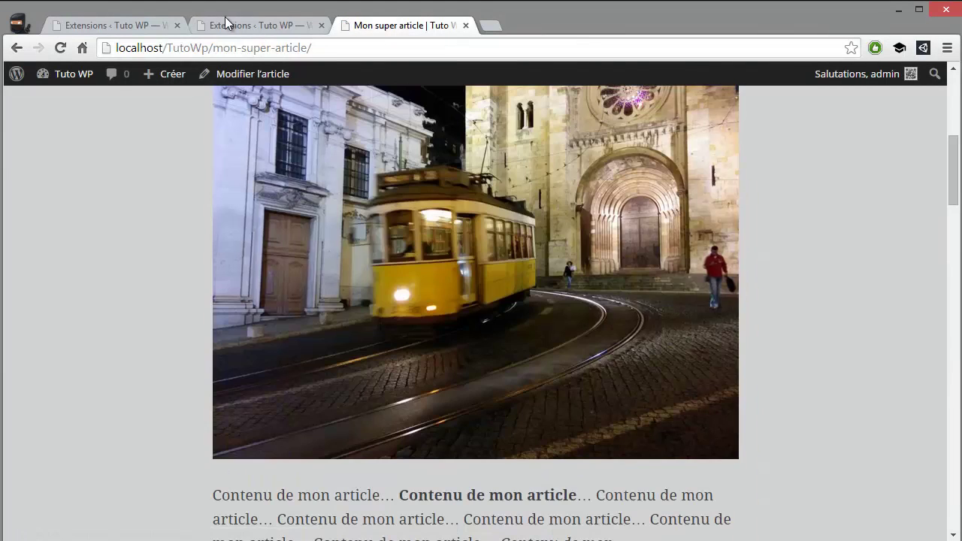
# Go to the WordPress widgets page and add the Facebook Like Box widget to the end of the Footer Bar
pyautogui.click(225, 18)
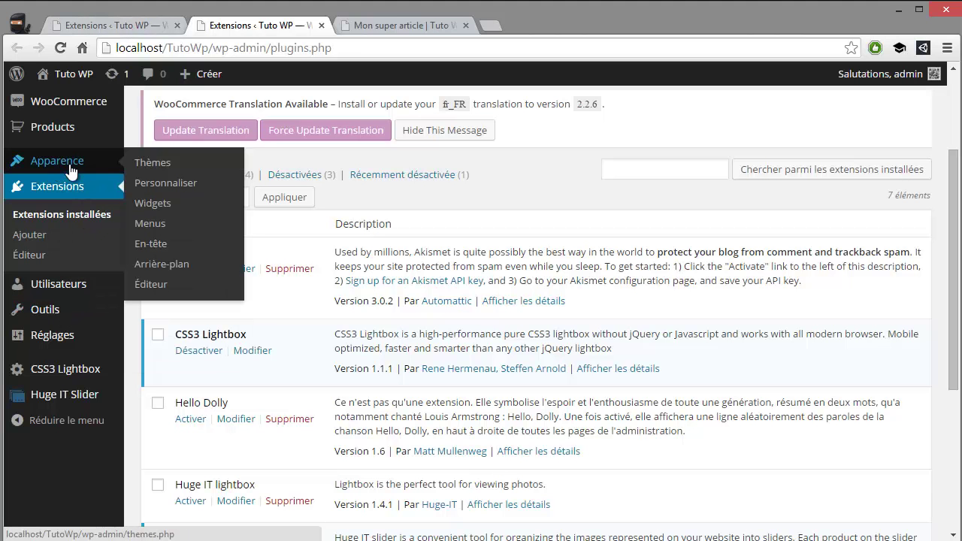
pyautogui.click(168, 203)
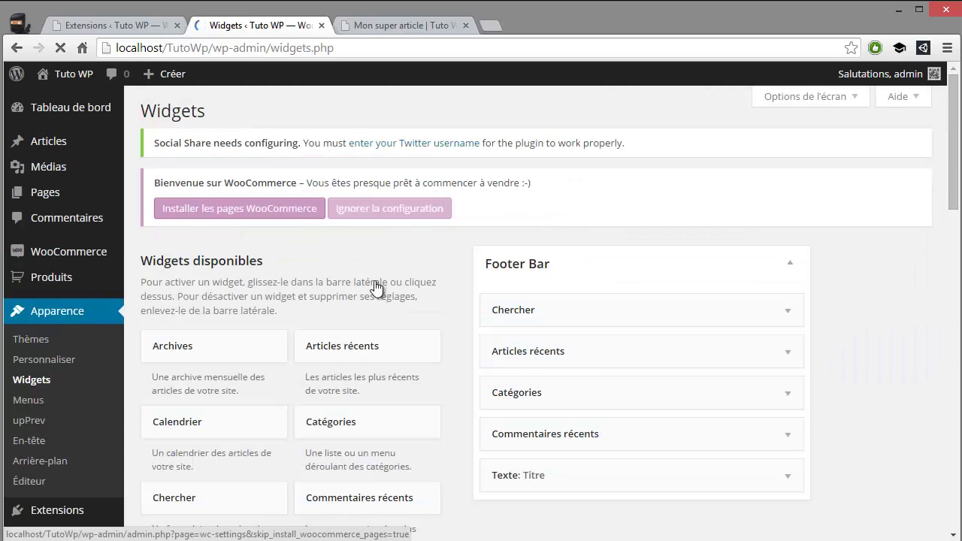
pyautogui.scroll(-2, 375, 286)
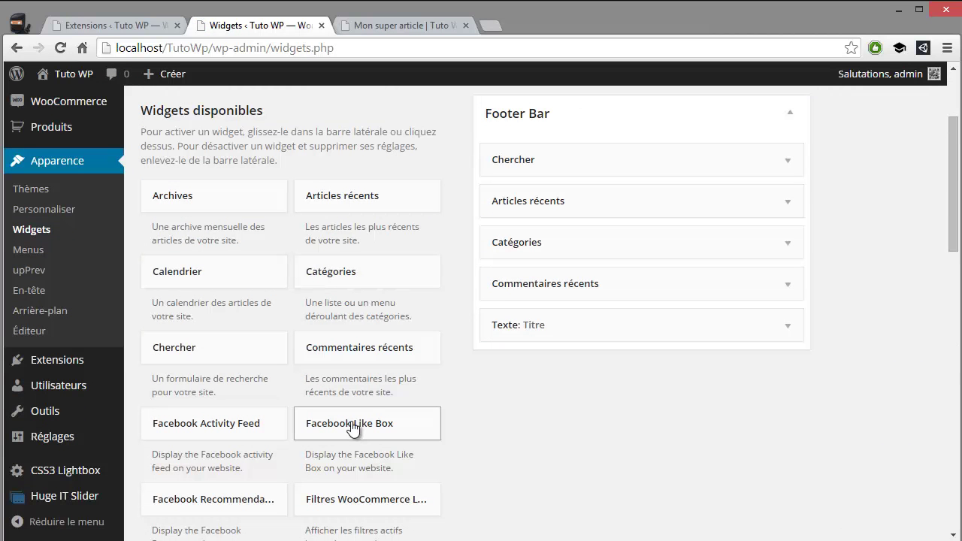
pyautogui.moveTo(352, 425); pyautogui.dragTo(505, 373)
pyautogui.scroll(-1, 365, 371)
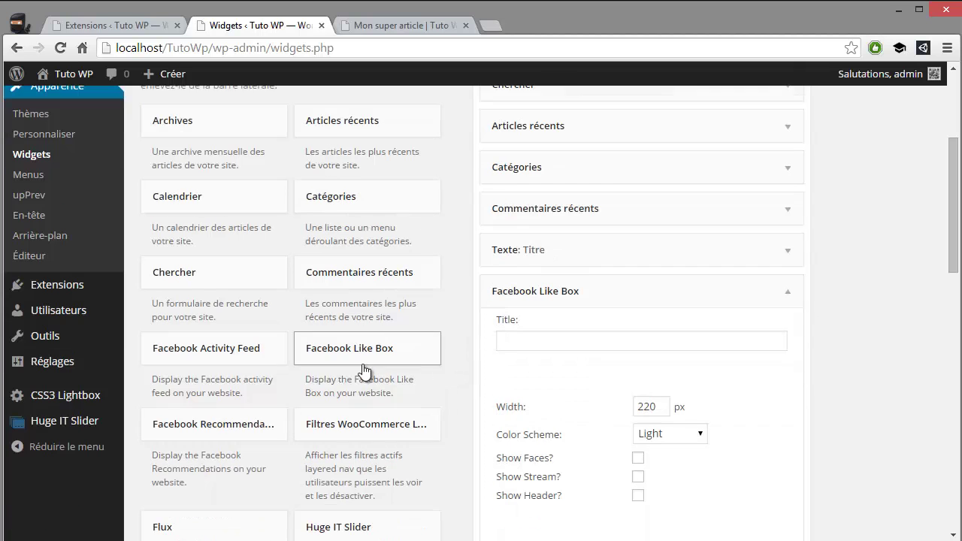
# Look through the remaining available widgets and add Social Share below the Facebook Like Box in the Footer Bar
pyautogui.scroll(-2, 307, 411)
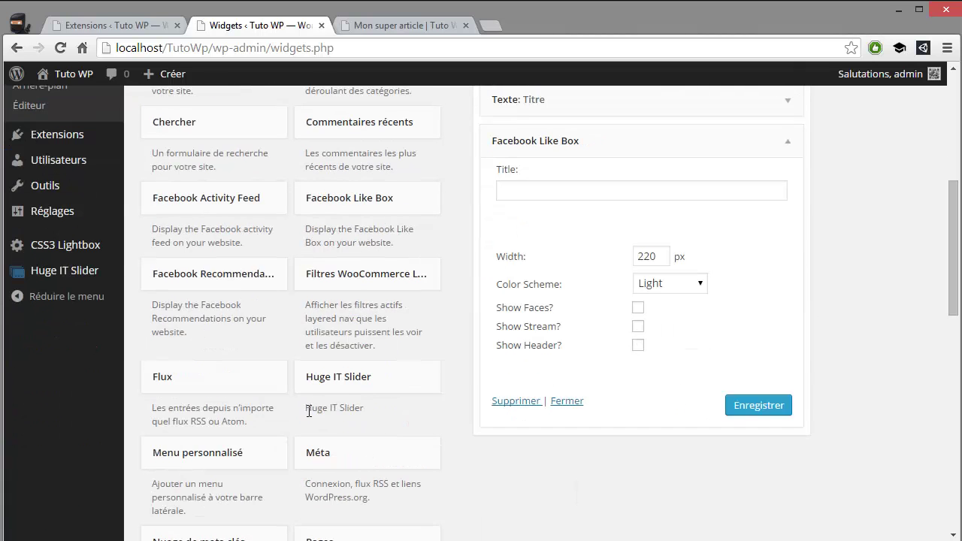
pyautogui.scroll(-1, 262, 382)
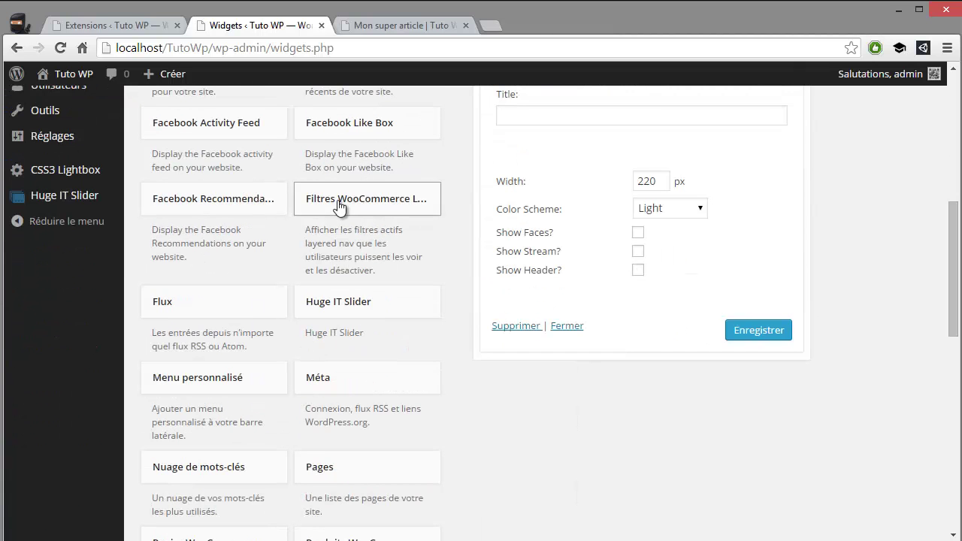
pyautogui.scroll(-1, 359, 329)
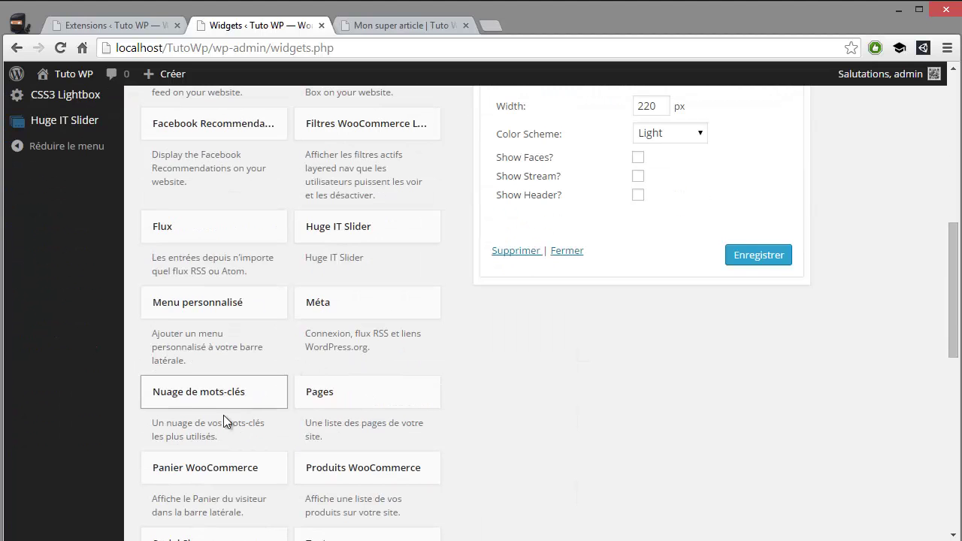
pyautogui.scroll(-2, 280, 435)
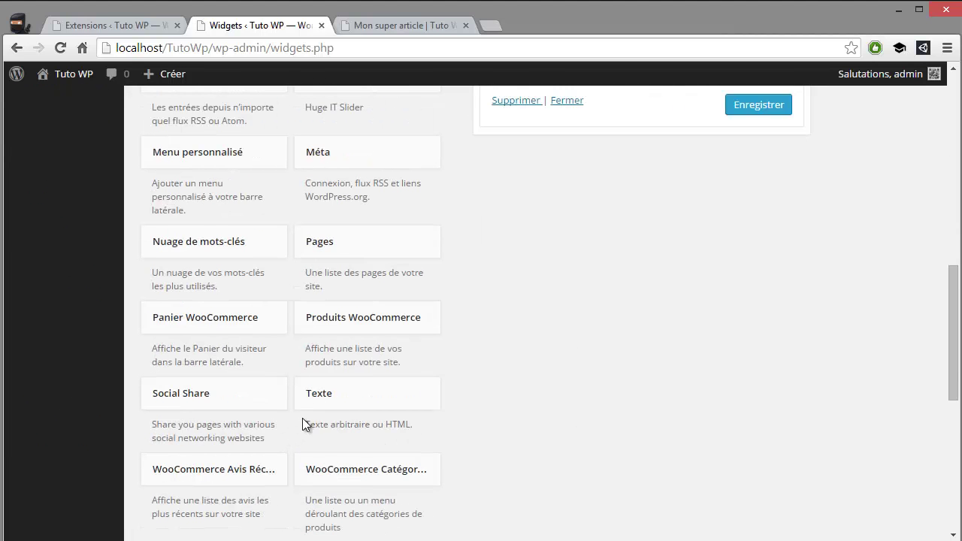
pyautogui.scroll(-1, 289, 411)
pyautogui.scroll(2, 217, 368)
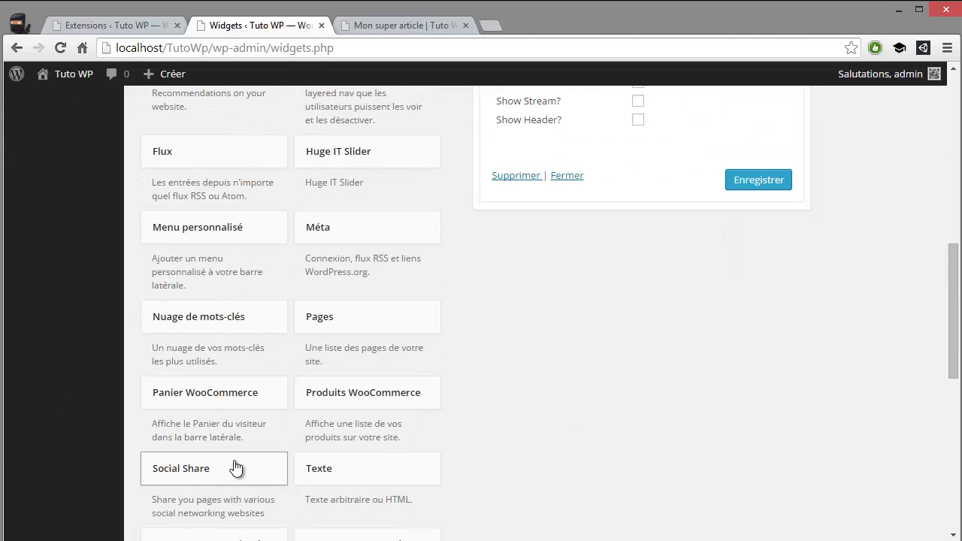
pyautogui.moveTo(236, 468); pyautogui.dragTo(558, 217)
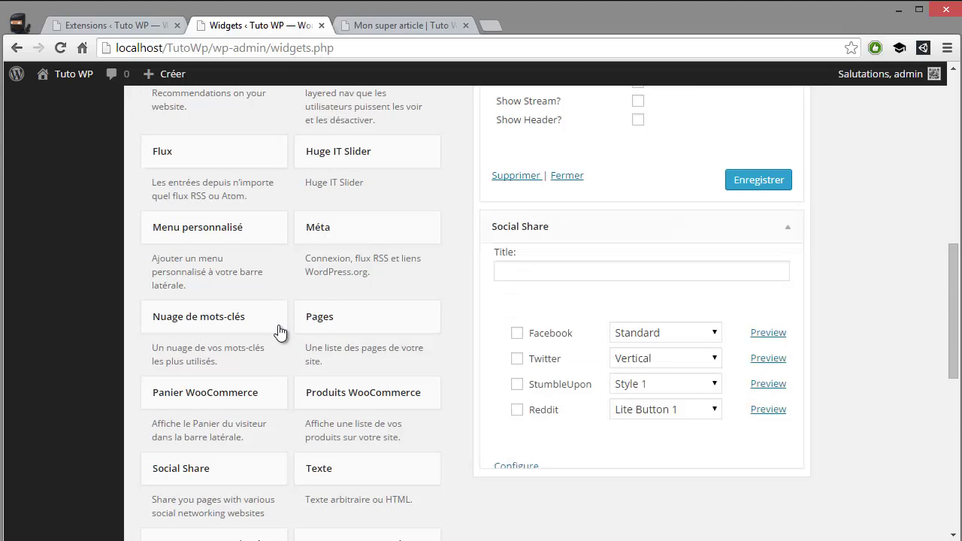
# Save the newly added Social Share and Facebook Like Box widgets with their default settings
pyautogui.scroll(-7, 275, 333)
pyautogui.scroll(-3, 278, 339)
pyautogui.scroll(5, 693, 428)
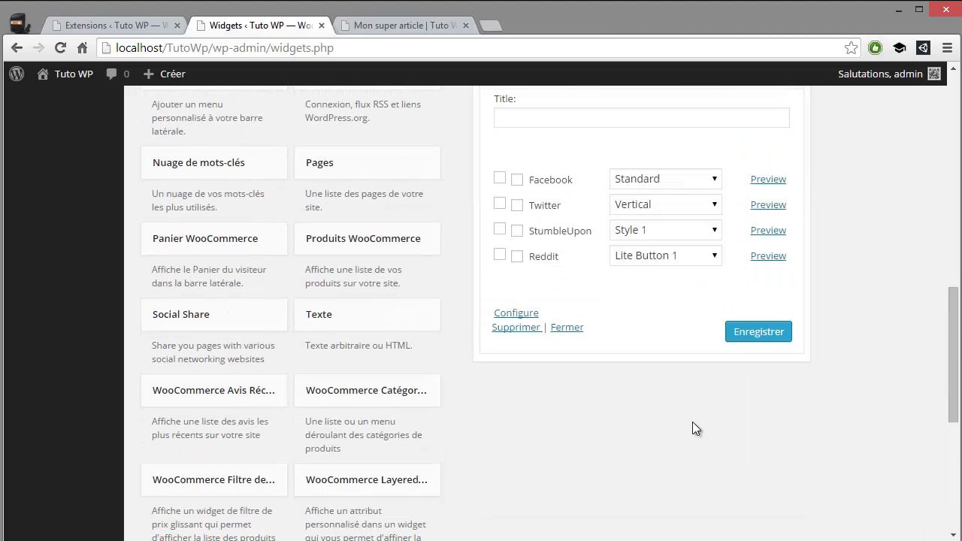
pyautogui.click(756, 329)
pyautogui.scroll(2, 786, 351)
pyautogui.scroll(1, 787, 351)
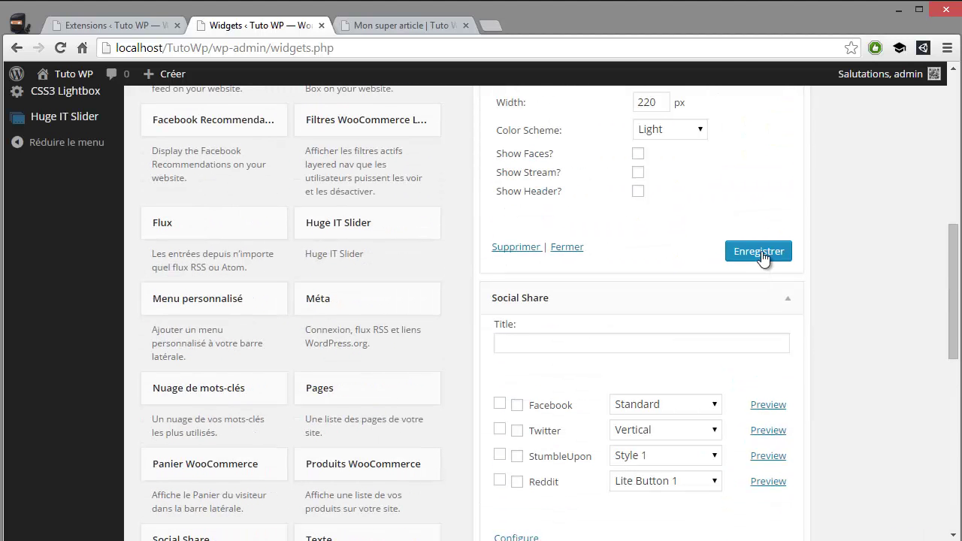
pyautogui.click(757, 255)
# Enable Facebook and Twitter in the Social Share widget and save it
pyautogui.click(517, 405)
pyautogui.click(517, 431)
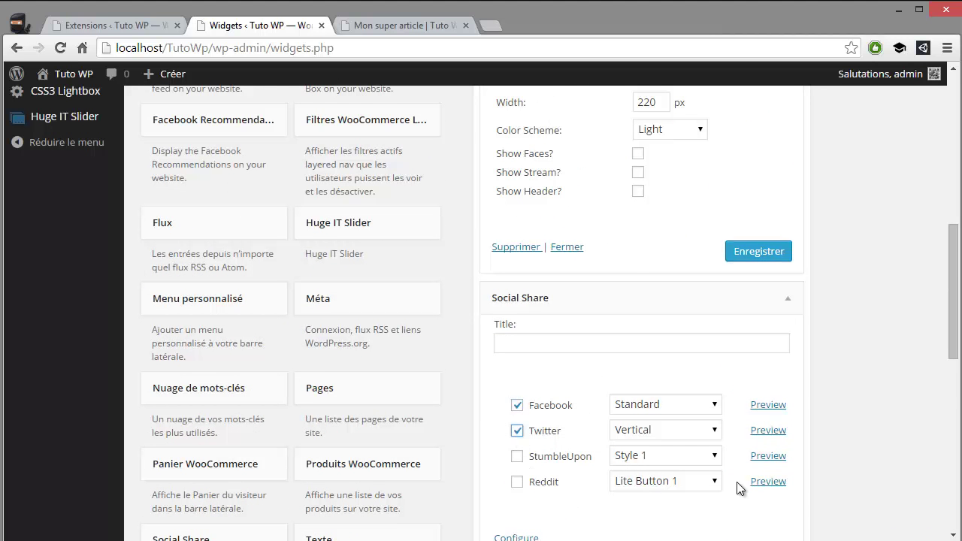
pyautogui.scroll(-2, 752, 466)
pyautogui.click(758, 406)
# Reload "Mon super article" and examine the Facebook Like Box and sharing buttons in the page footer
pyautogui.click(399, 25)
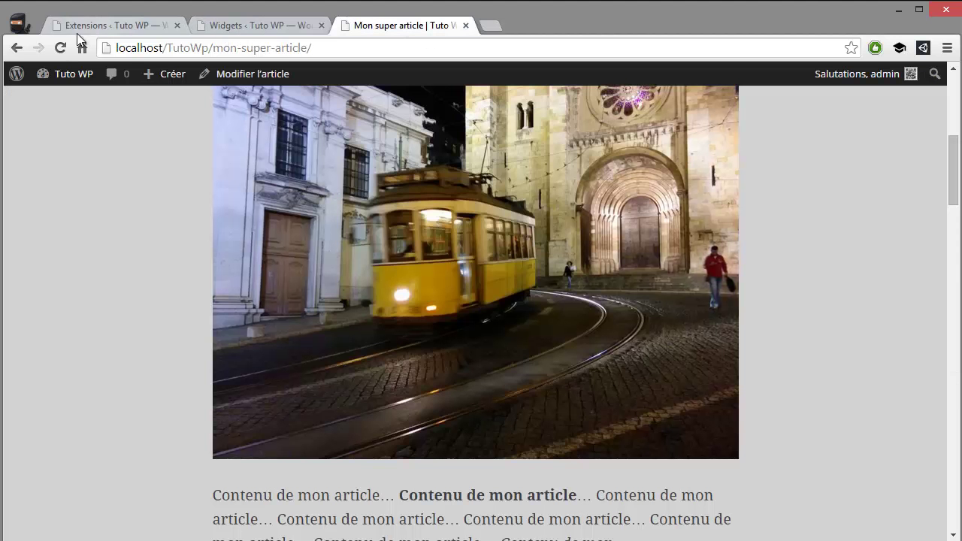
pyautogui.click(60, 48)
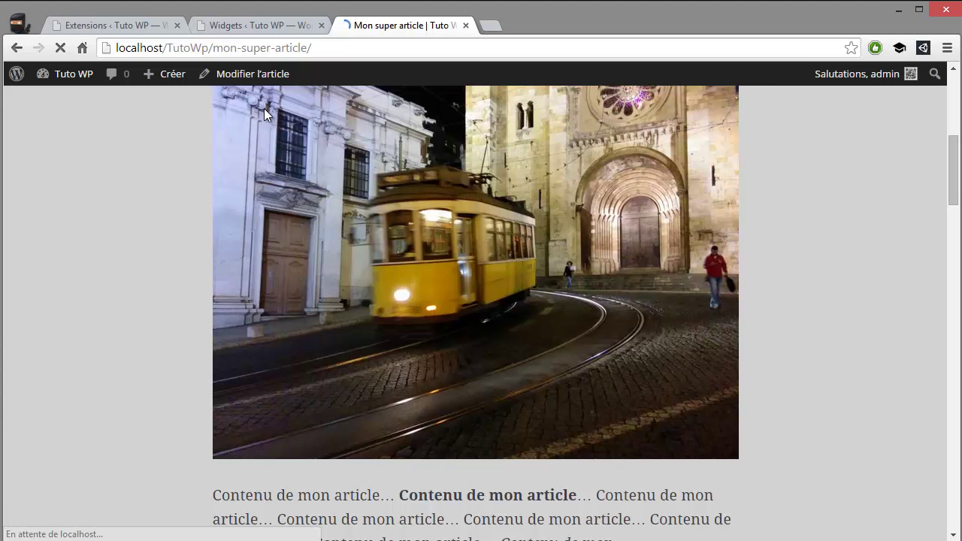
pyautogui.scroll(-20, 264, 108)
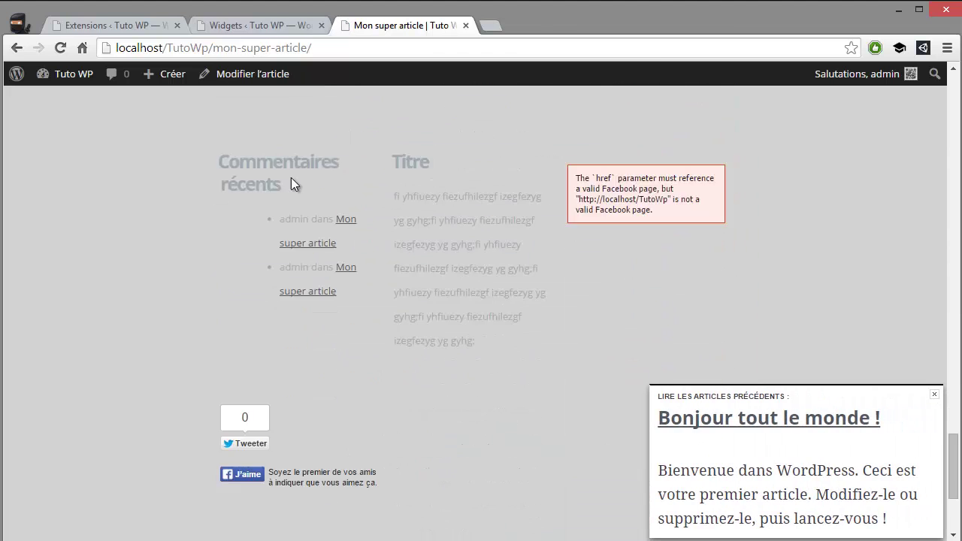
pyautogui.scroll(-1, 293, 184)
pyautogui.scroll(-1, 304, 298)
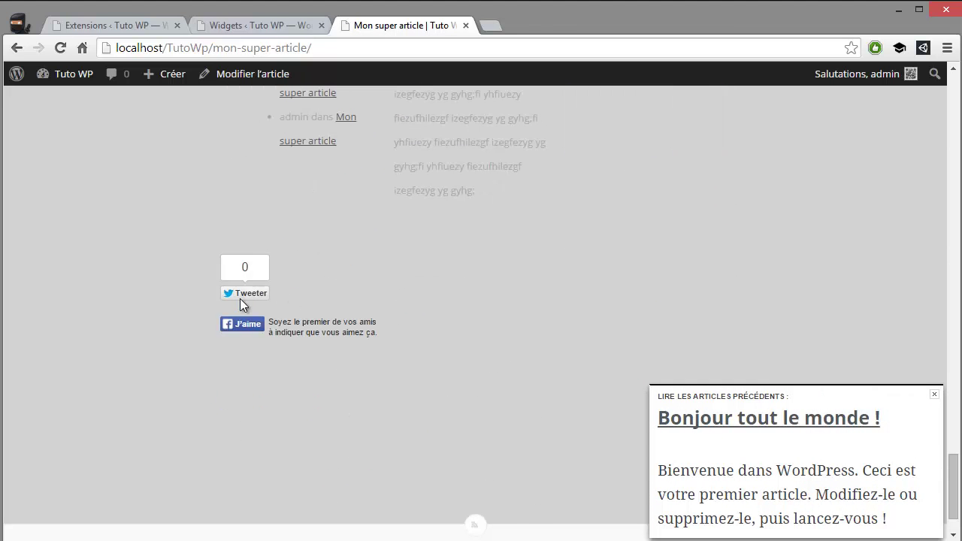
pyautogui.scroll(-1, 251, 331)
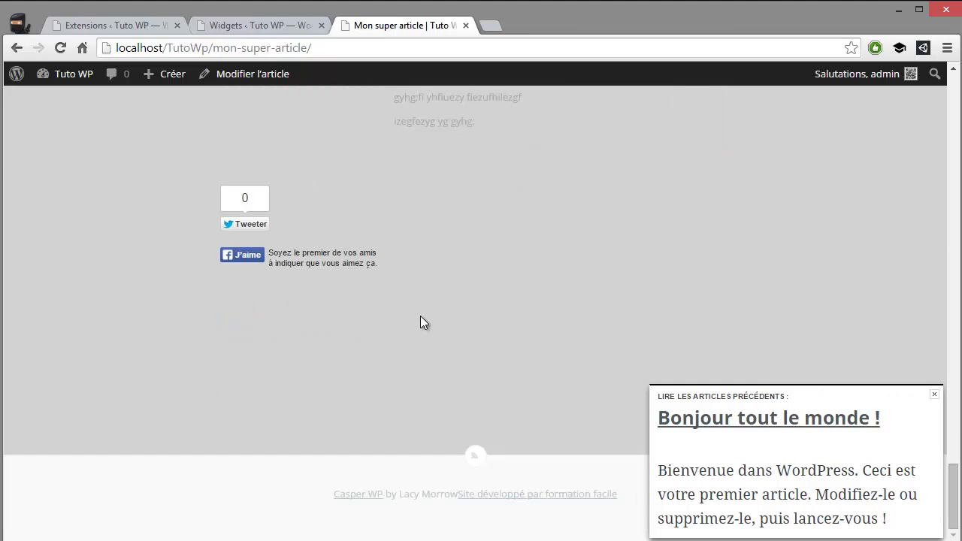
# Close the widgets page and review the list of installed extensions in the WordPress administration
pyautogui.click(233, 27)
pyautogui.click(320, 26)
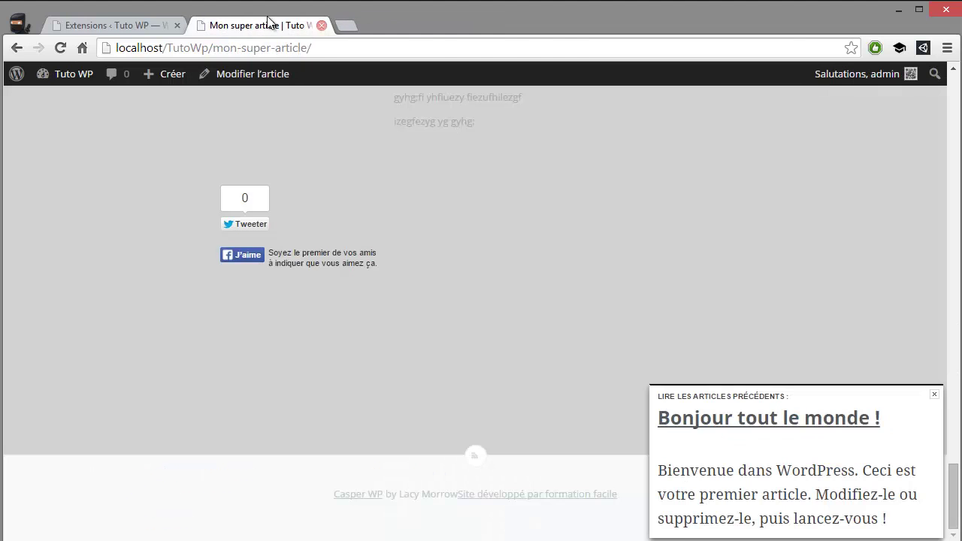
pyautogui.click(123, 22)
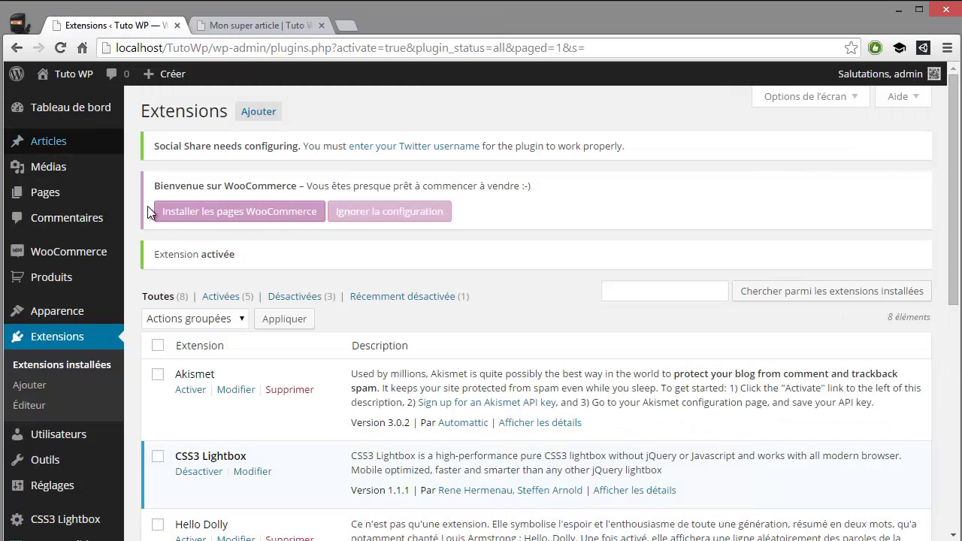
pyautogui.scroll(-5, 144, 211)
pyautogui.scroll(4, 218, 270)
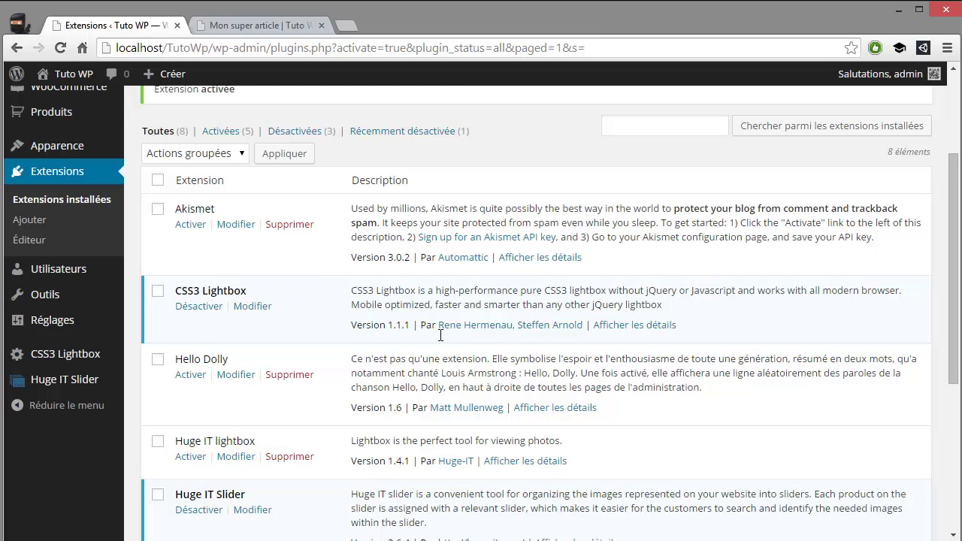
pyautogui.scroll(-4, 223, 307)
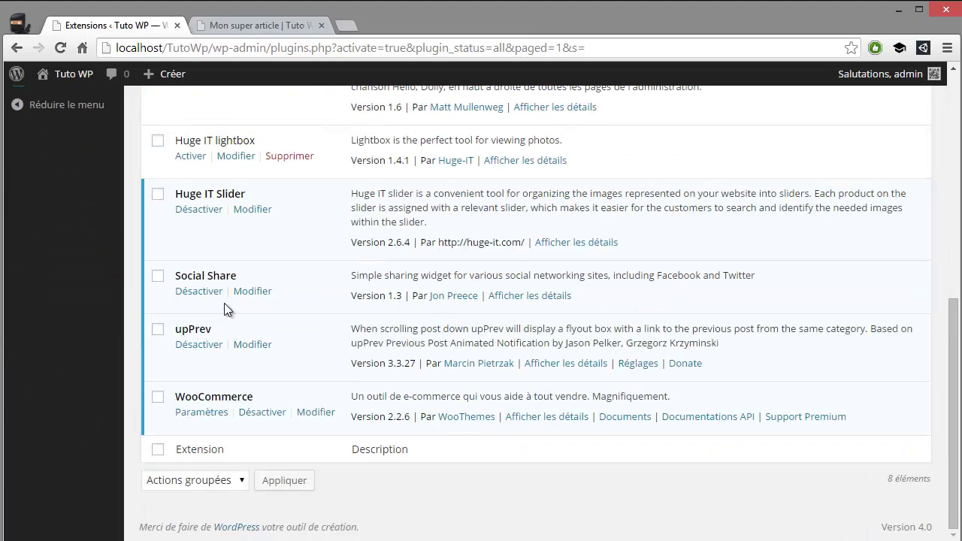
# Open the WooCommerce settings and examine its general, currency and style options, plus the entries offered for products
pyautogui.click(210, 416)
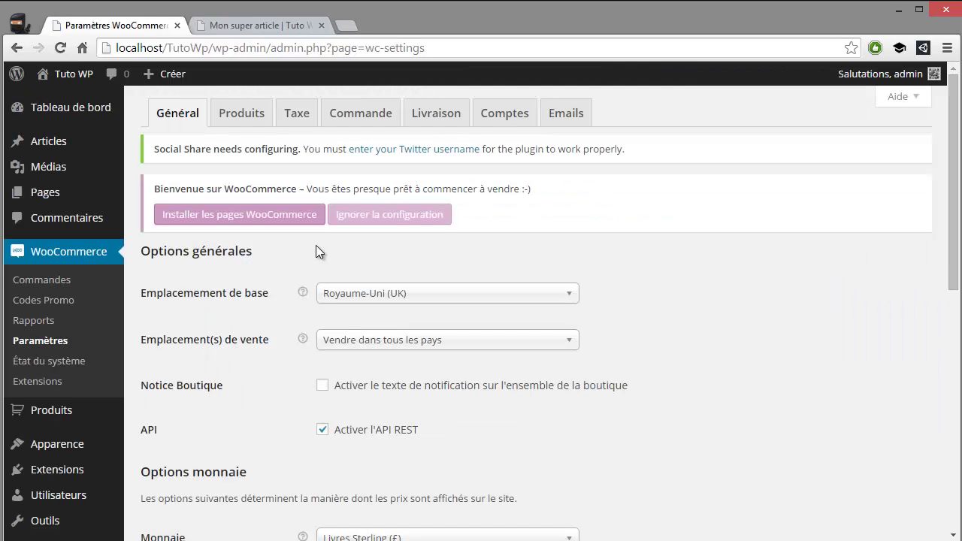
pyautogui.scroll(-3, 328, 240)
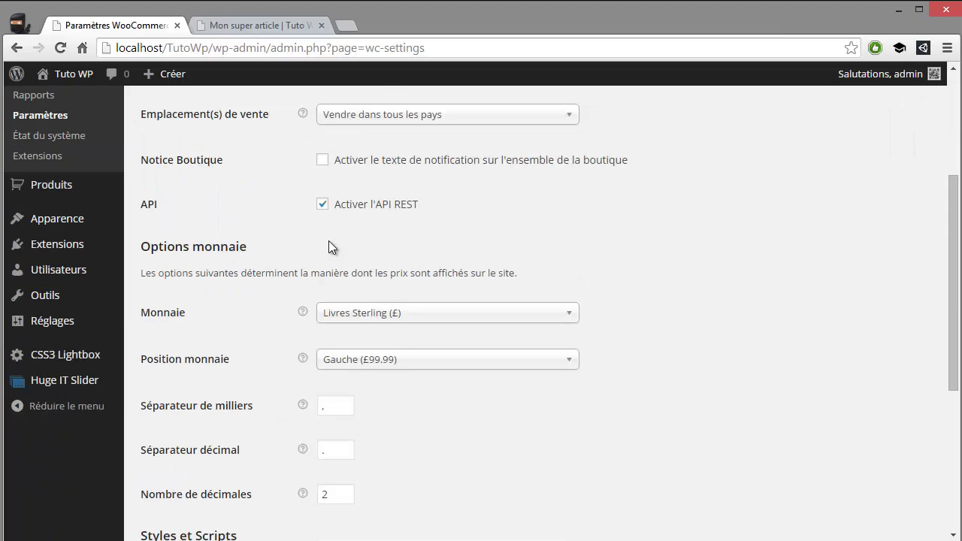
pyautogui.scroll(-4, 322, 253)
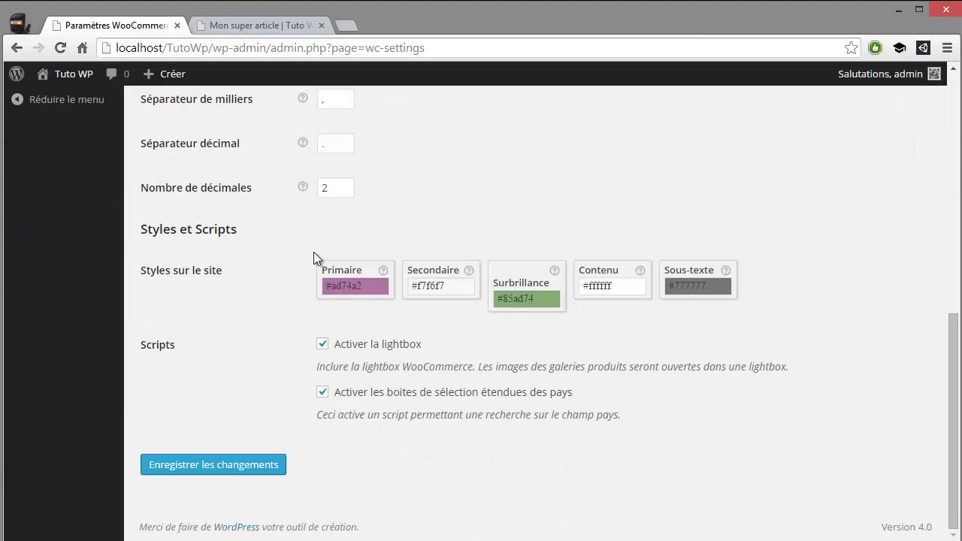
pyautogui.scroll(8, 312, 254)
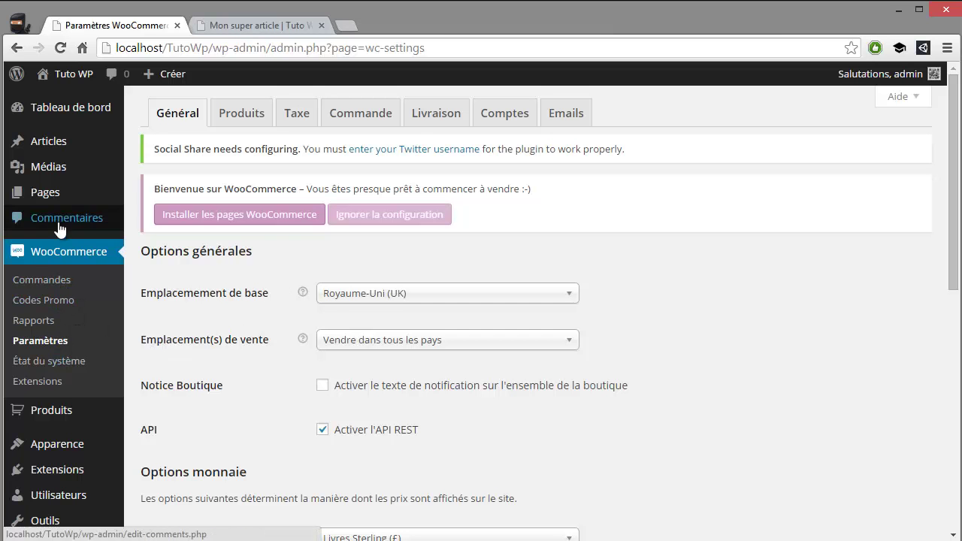
pyautogui.moveTo(83, 416)
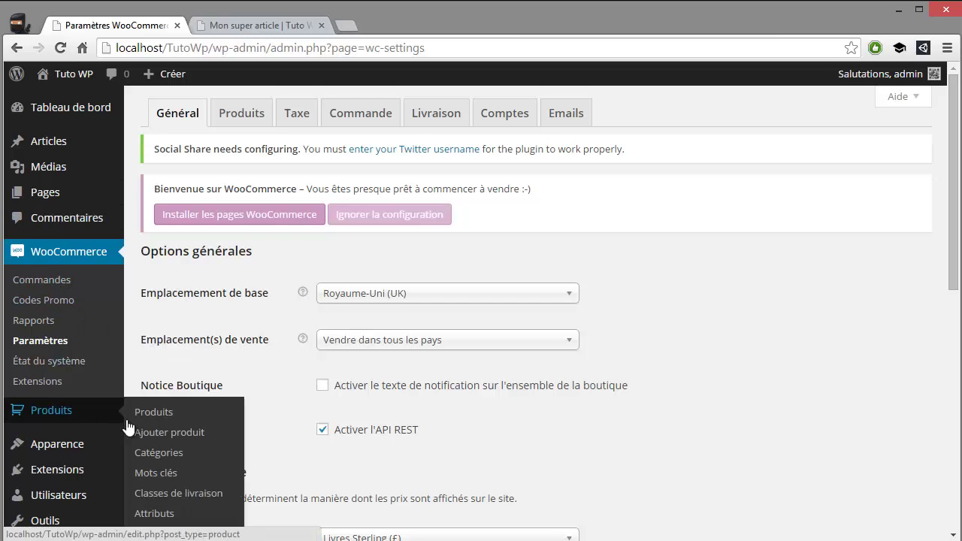
pyautogui.scroll(-2, 651, 425)
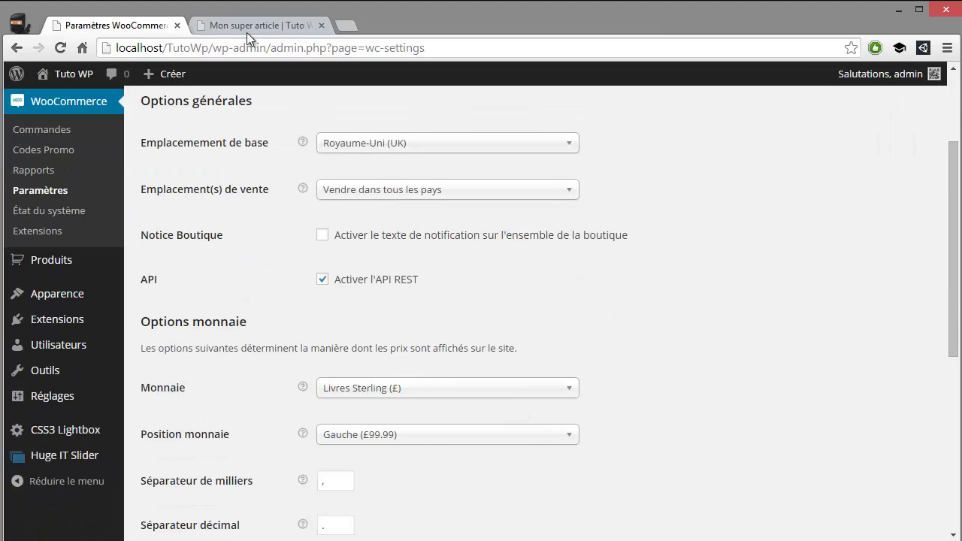
# Return to "Mon super article" and look back up through the page from the footer
pyautogui.click(270, 12)
pyautogui.scroll(15, 225, 242)
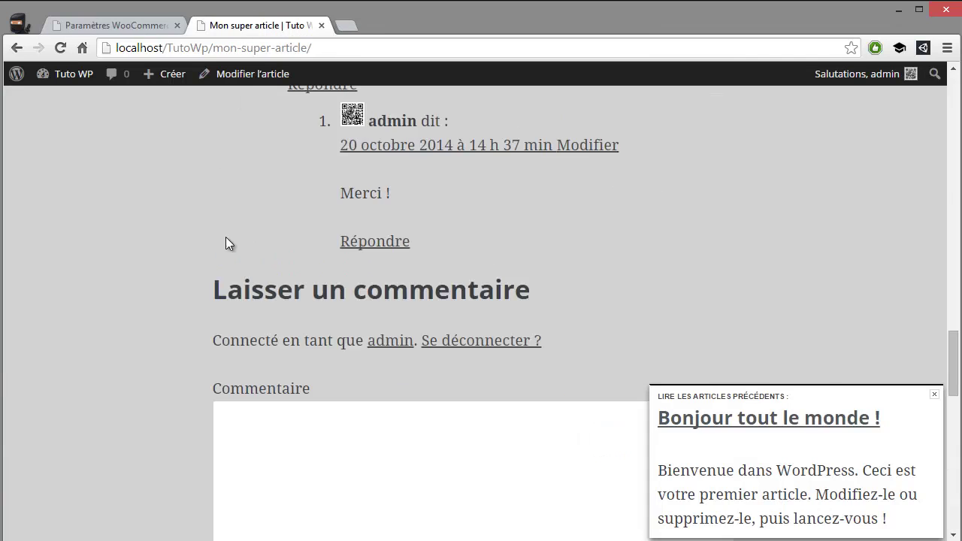